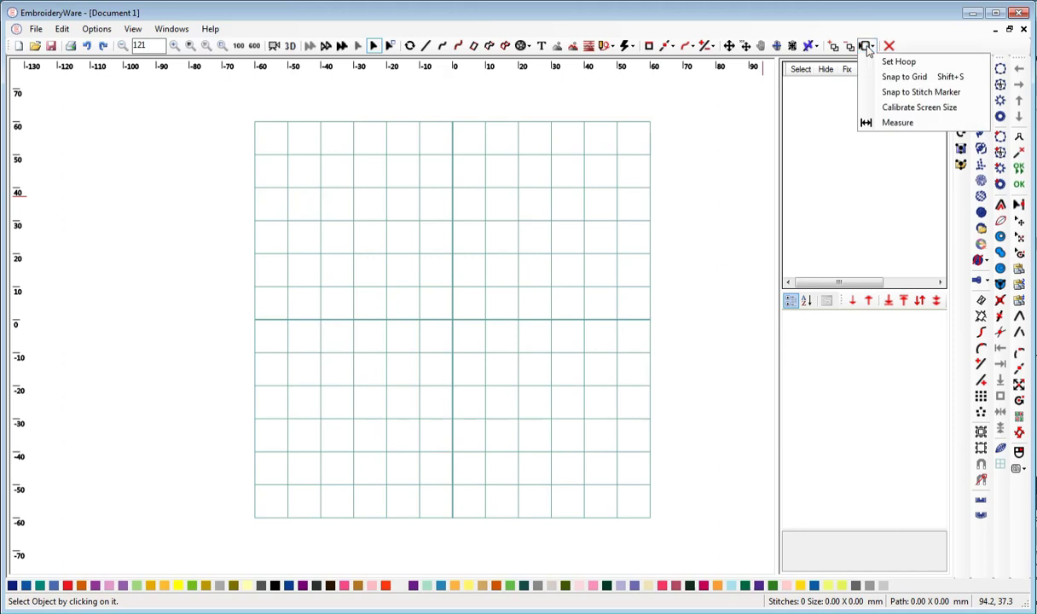
Review the hoop settings and close them without making changes.
{"action": "left_click", "coordinate": [843, 63]}
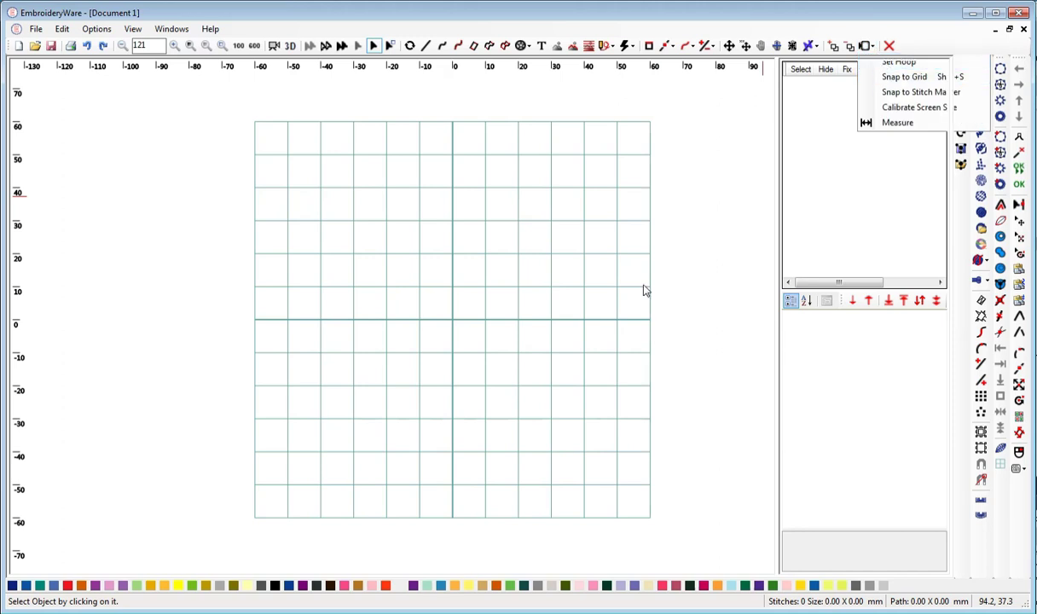
{"action": "mouse_move", "coordinate": [203, 38]}
{"action": "left_mouse_down"}
{"action": "mouse_move", "coordinate": [906, 199]}
{"action": "mouse_move", "coordinate": [792, 155]}
{"action": "left_mouse_up"}
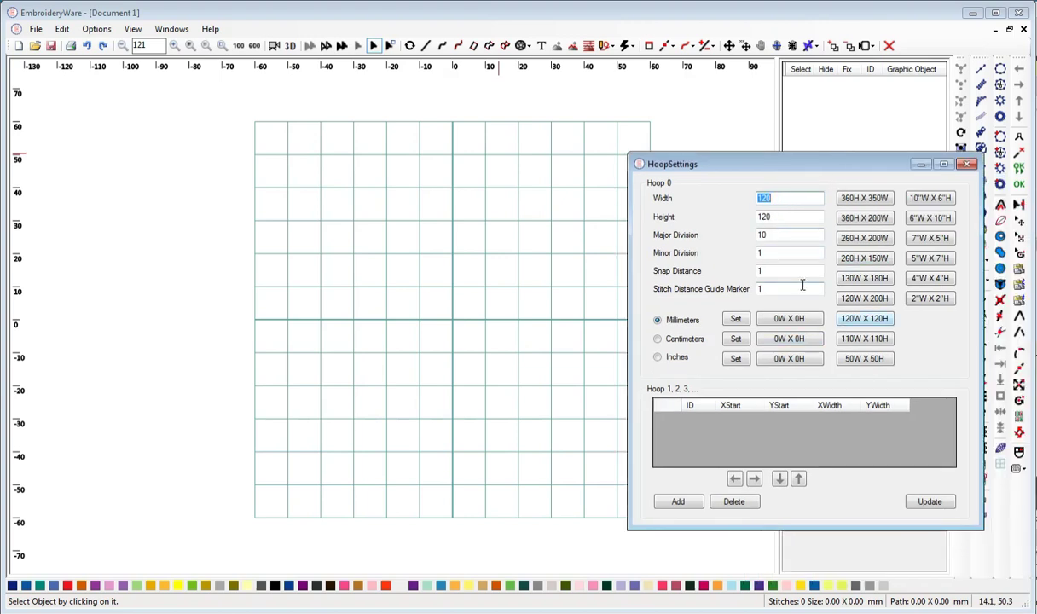
{"action": "left_click", "coordinate": [967, 165]}
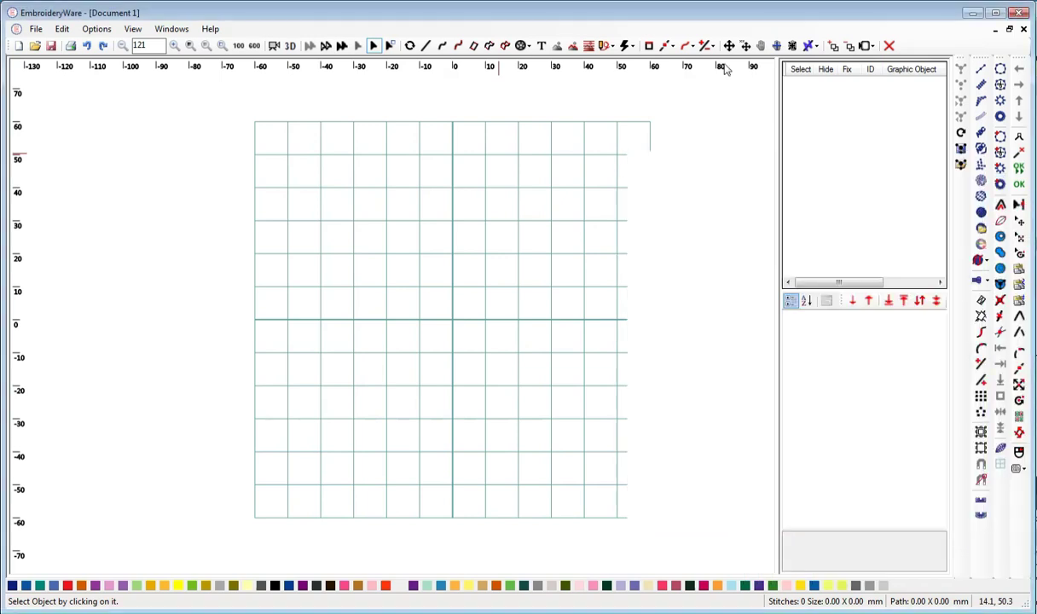
Draw a diagonal line object about 72 by 51 mm across the hoop grid.
{"action": "left_click", "coordinate": [427, 46]}
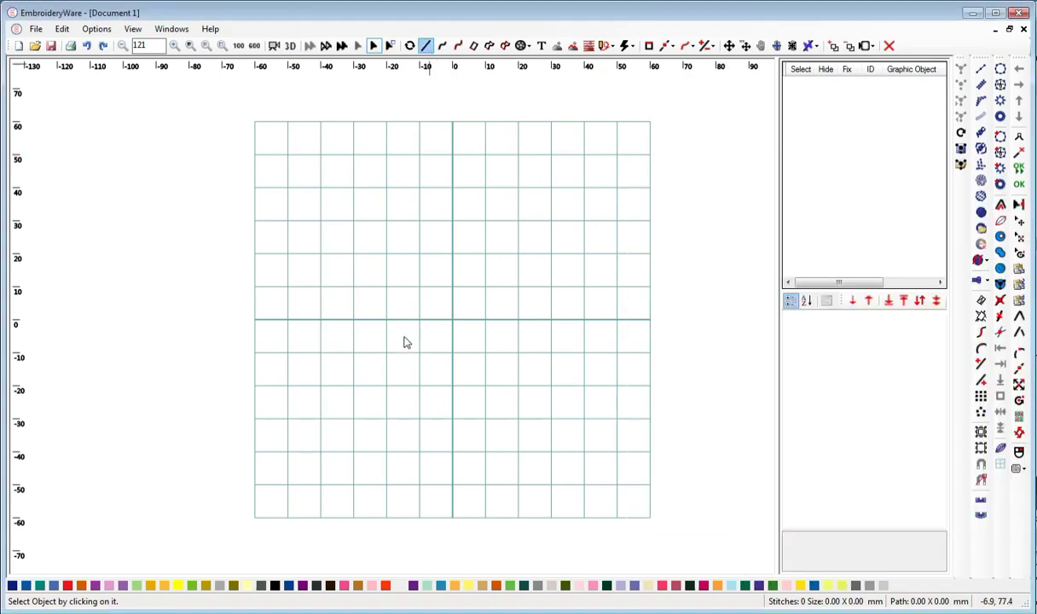
{"action": "left_click", "coordinate": [348, 368]}
{"action": "left_click", "coordinate": [586, 202]}
{"action": "right_click", "coordinate": [587, 202]}
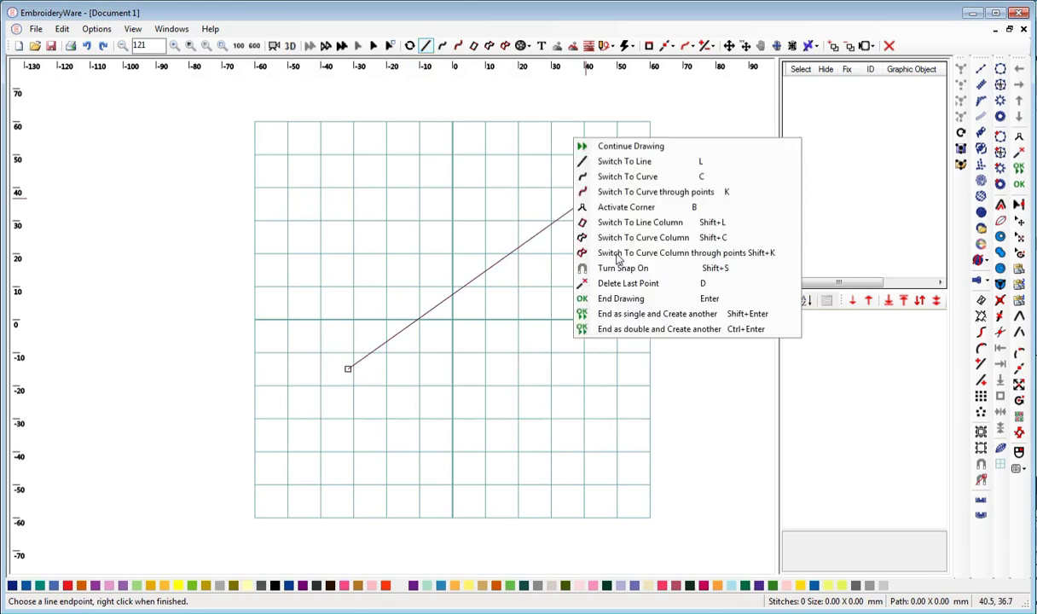
{"action": "left_click", "coordinate": [612, 292]}
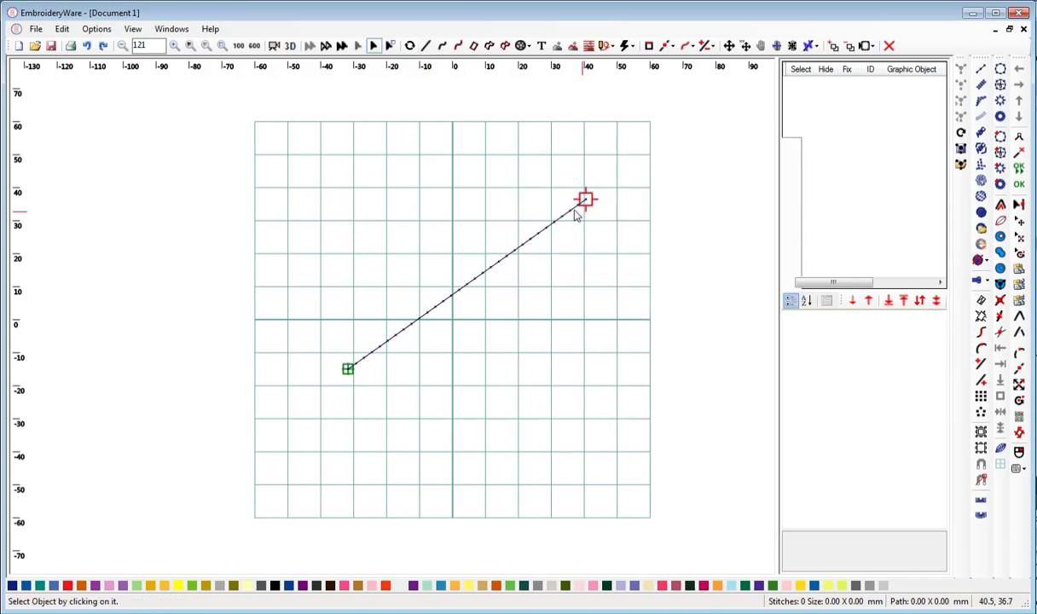
Add two 120 x 120 mm hoops, numbered 1 and 2, in the hoop settings.
{"action": "left_click", "coordinate": [866, 46]}
{"action": "left_click", "coordinate": [879, 64]}
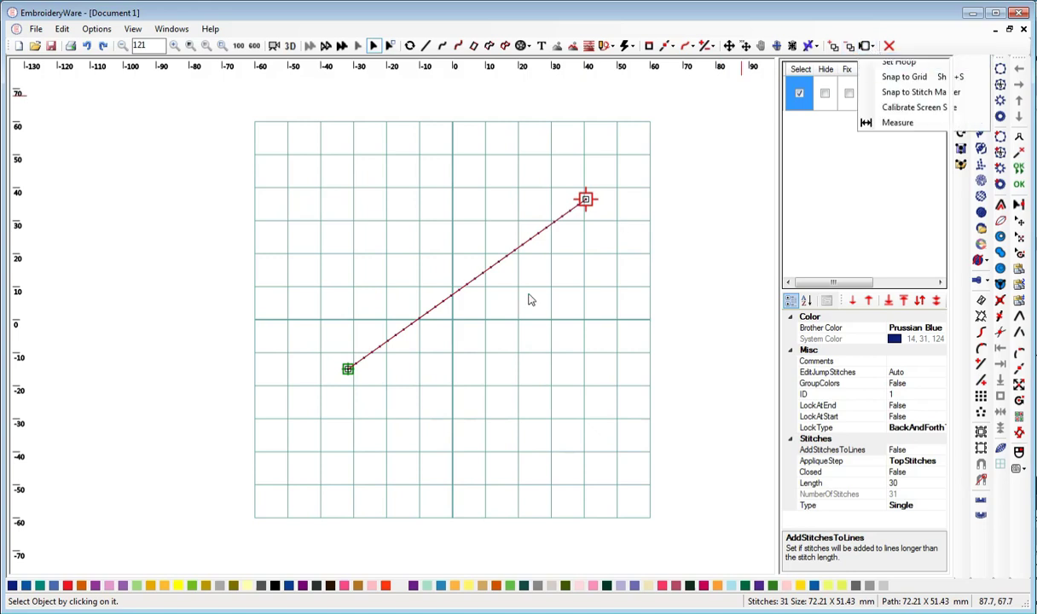
{"action": "left_click", "coordinate": [64, 396]}
{"action": "left_click_drag", "start_coordinate": [234, 56], "coordinate": [784, 186]}
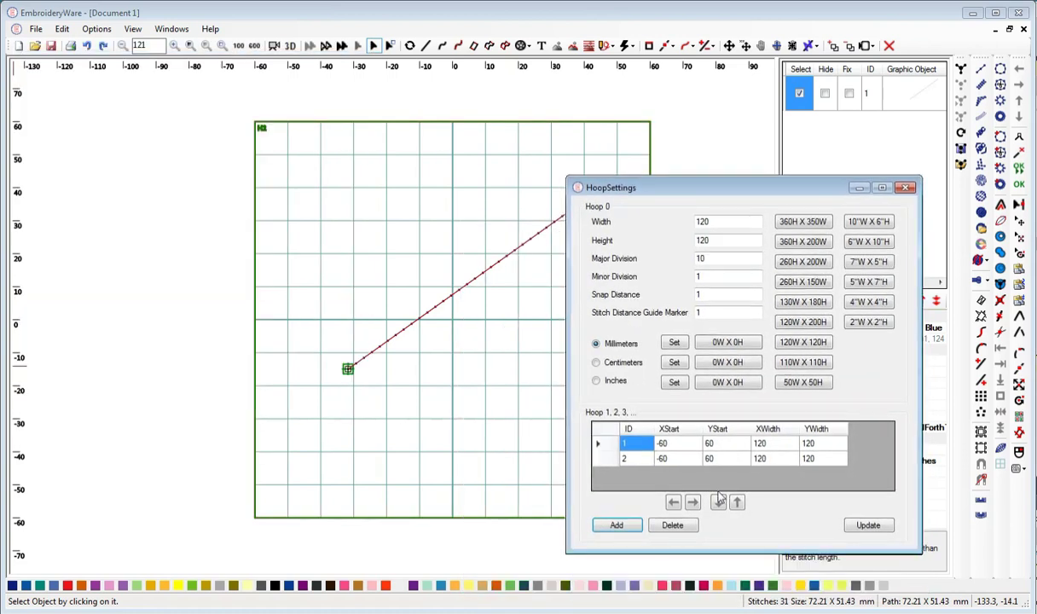
Shift hoop 1 to X start -80 and Y start 70, shift hoop 2 to X start -70, and update the hoops.
{"action": "left_click", "coordinate": [737, 503]}
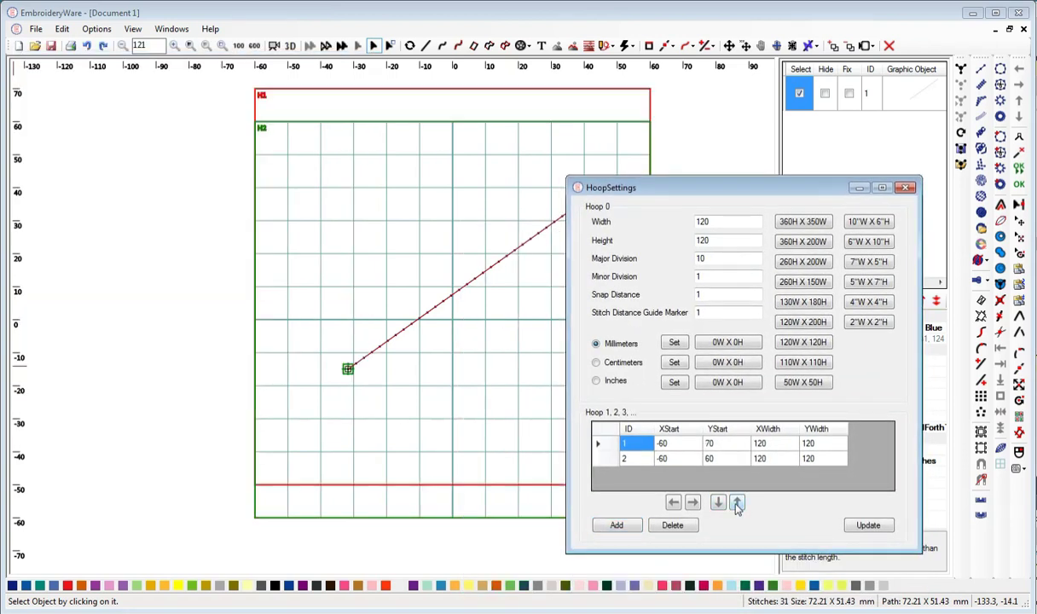
{"action": "left_click", "coordinate": [674, 503]}
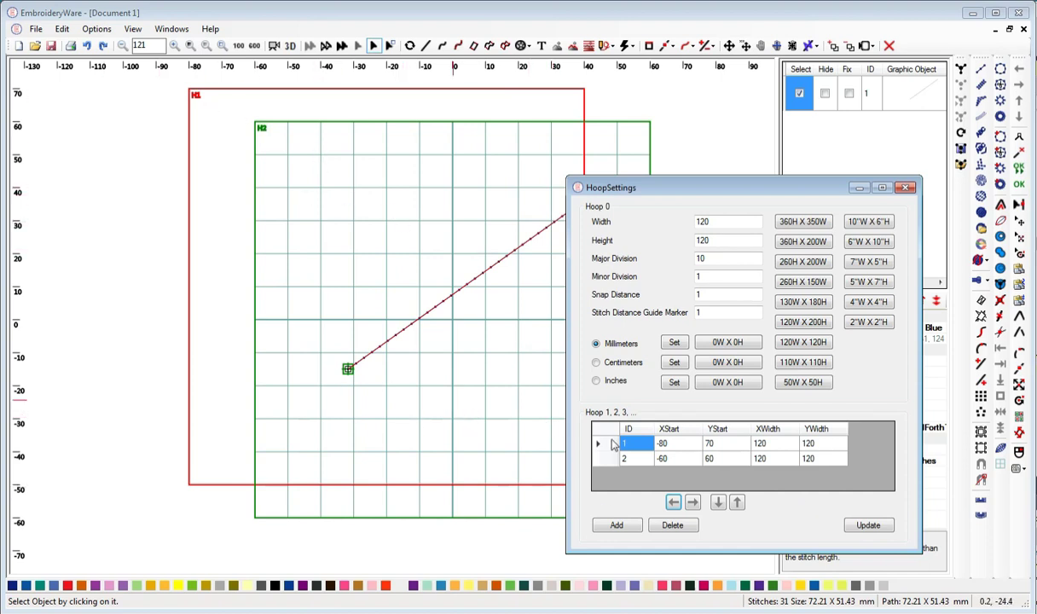
{"action": "left_click", "coordinate": [632, 460]}
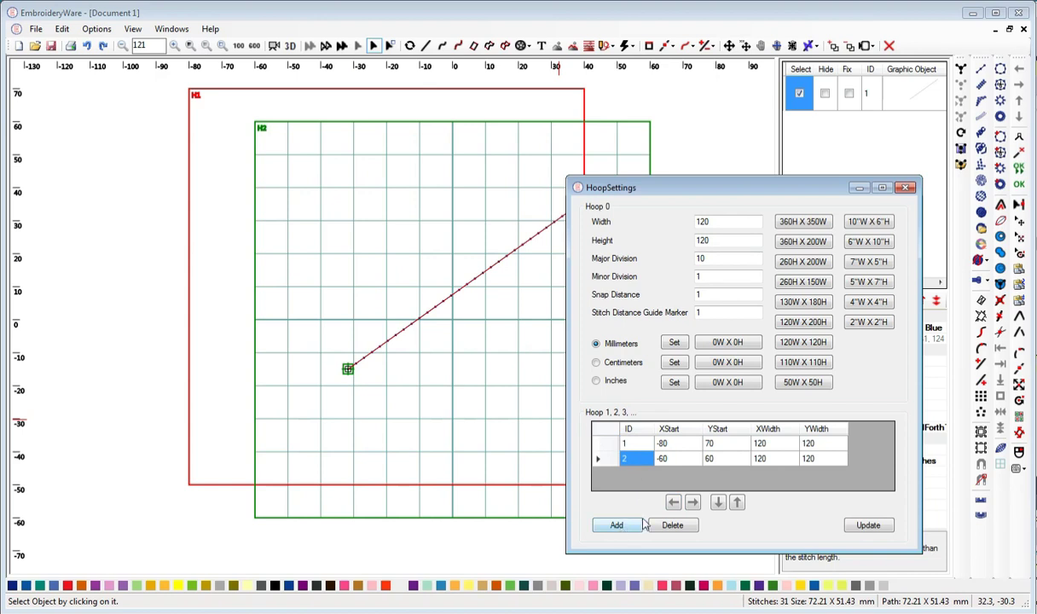
{"action": "left_click", "coordinate": [673, 503]}
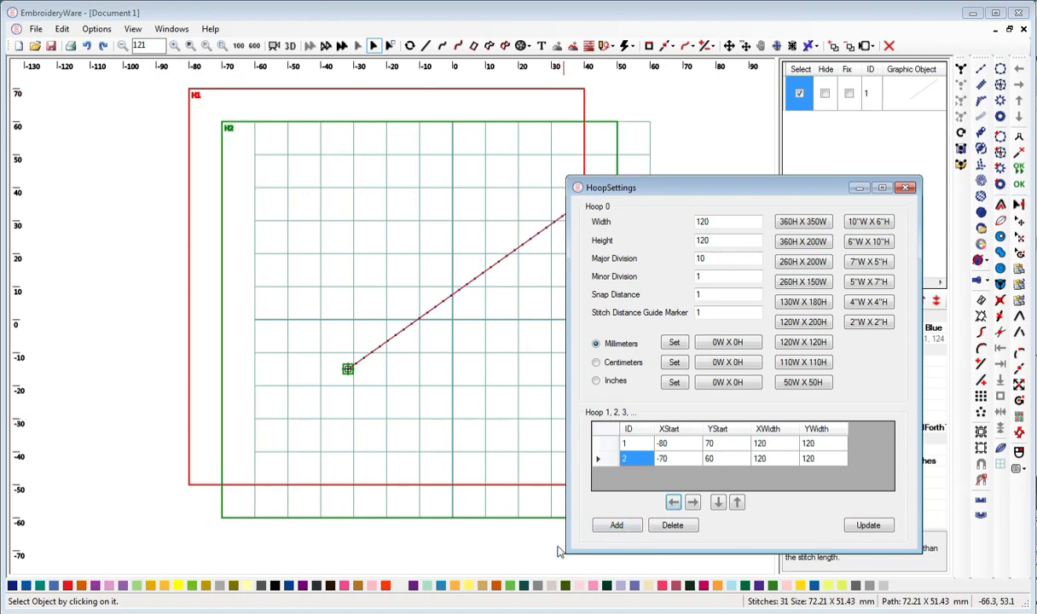
{"action": "left_click", "coordinate": [868, 526]}
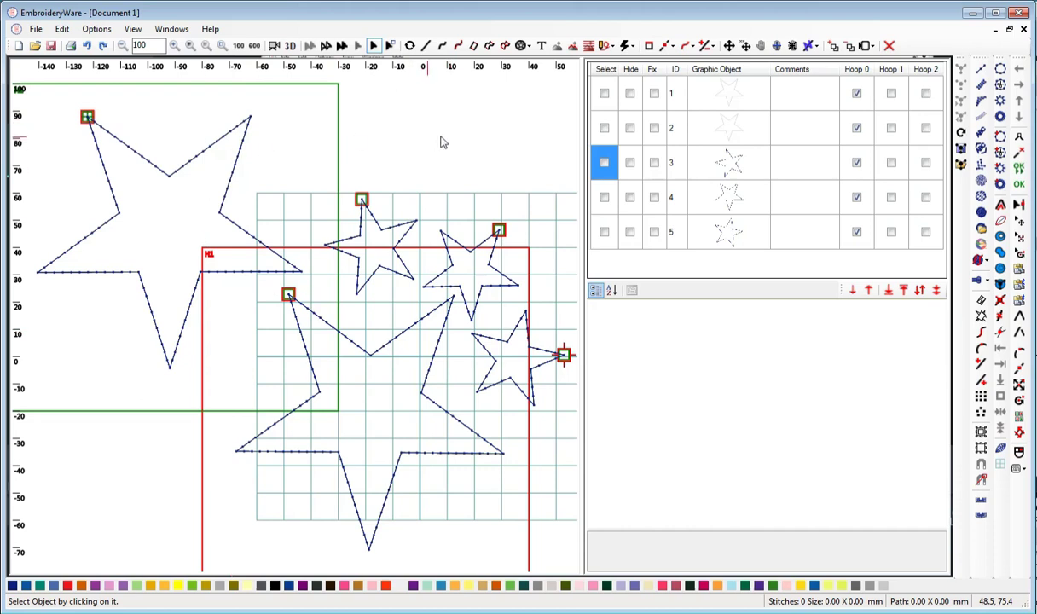
Adjust the width of the object list to fit both the hoop assignment columns and the design area.
{"action": "left_click_drag", "start_coordinate": [440, 143], "coordinate": [484, 153]}
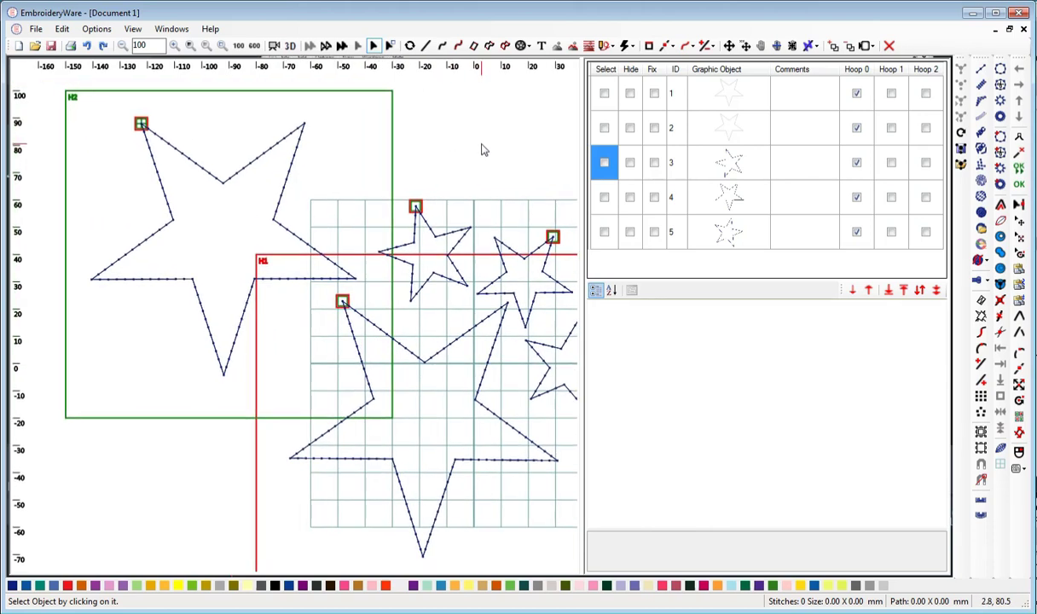
{"action": "left_click_drag", "start_coordinate": [580, 174], "coordinate": [671, 174]}
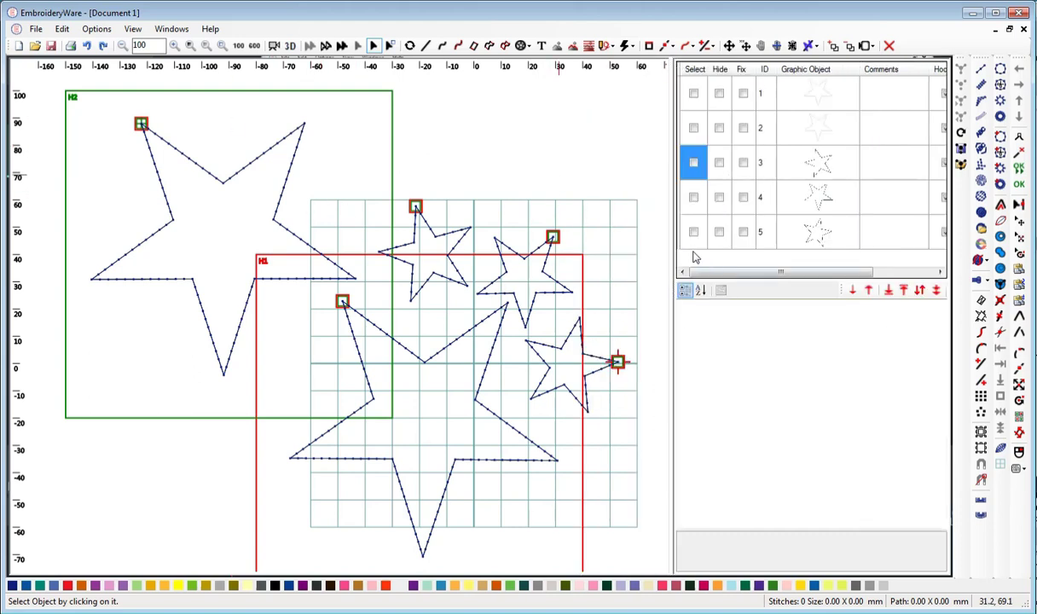
{"action": "left_click_drag", "start_coordinate": [672, 259], "coordinate": [616, 260]}
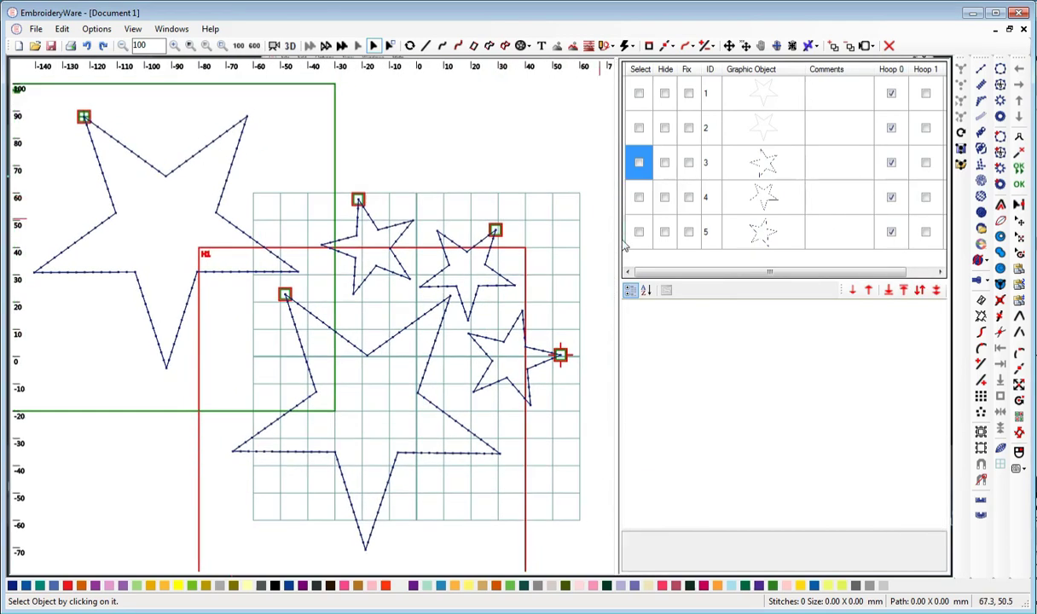
{"action": "left_click_drag", "start_coordinate": [616, 244], "coordinate": [590, 255]}
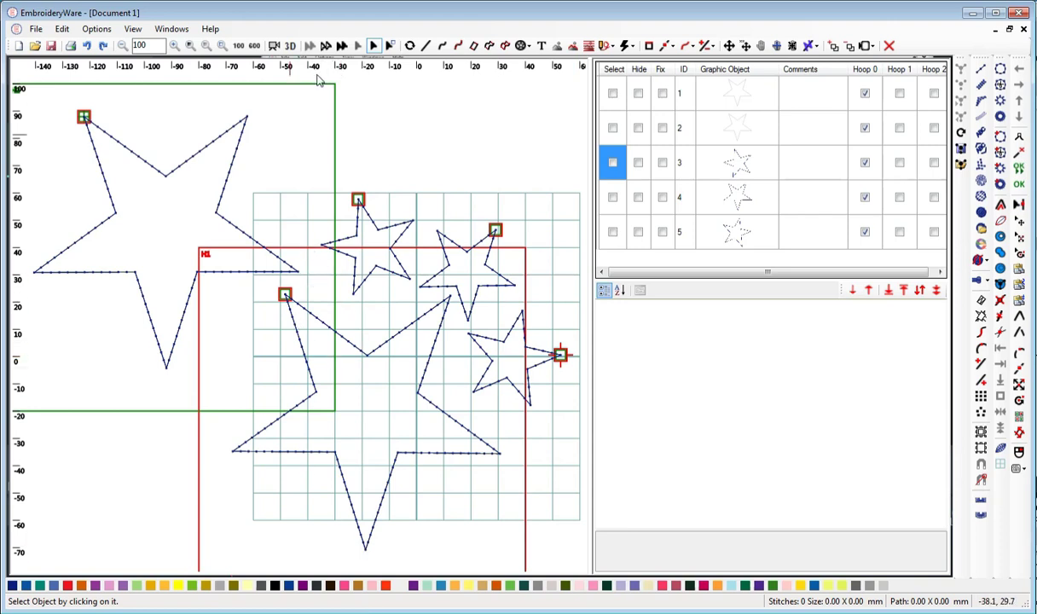
Draw an L-shaped line mark about 8 by 11 mm with snapping on, inside the overlap of hoops 1 and 2.
{"action": "left_click", "coordinate": [425, 45]}
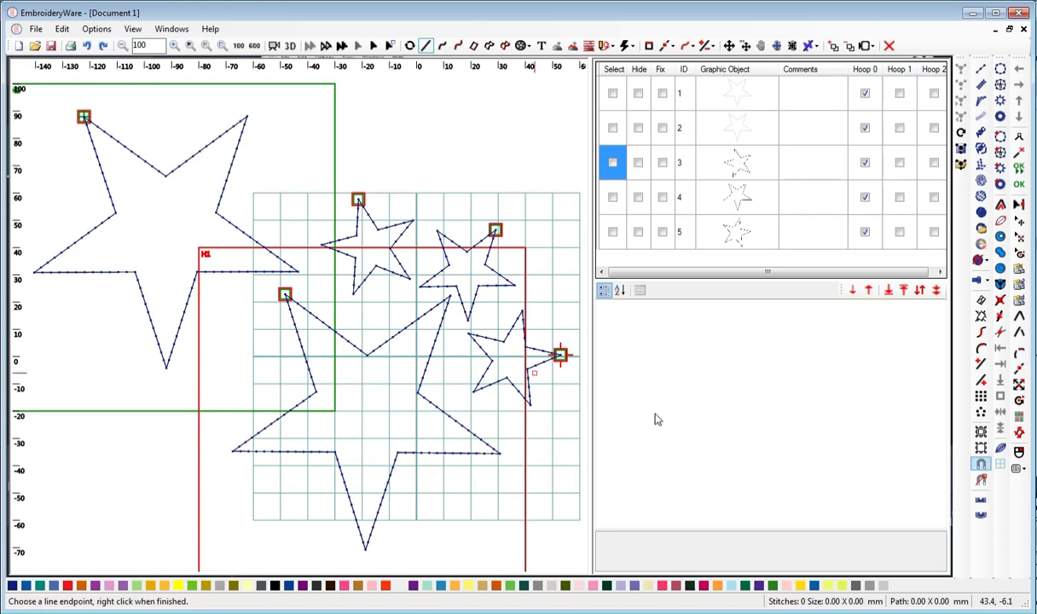
{"action": "left_click", "coordinate": [307, 259]}
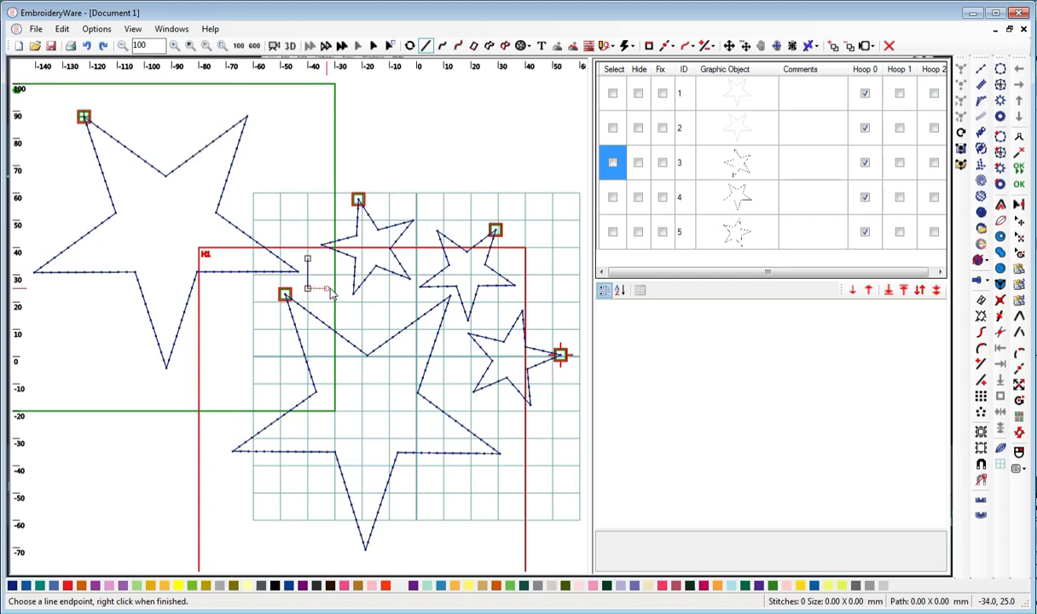
{"action": "right_click", "coordinate": [332, 294]}
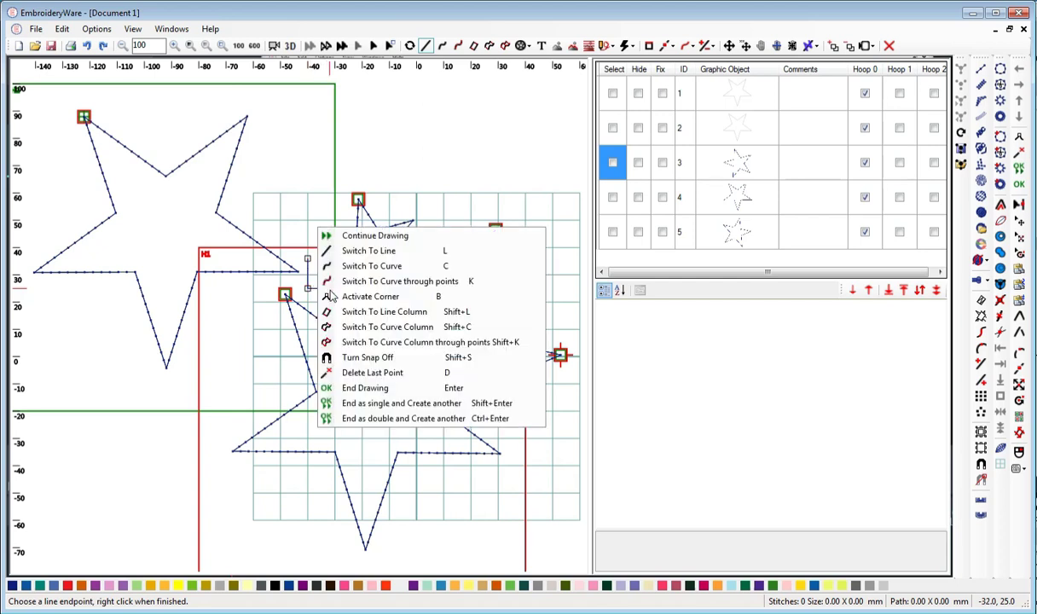
{"action": "left_click", "coordinate": [337, 372]}
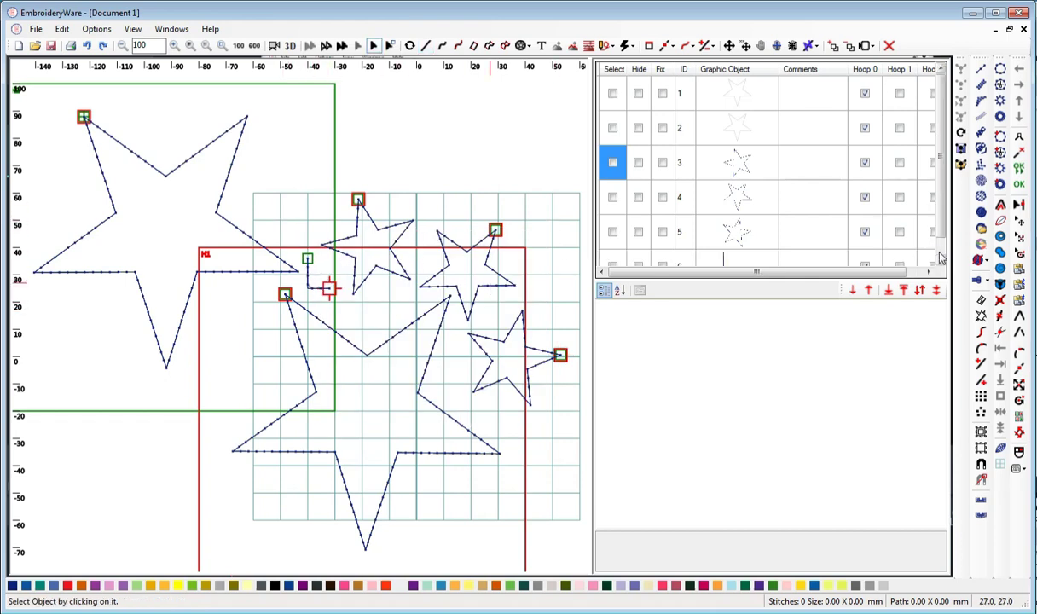
Set the stitch type of the L-shaped mark to AsDrawnSingle.
{"action": "scroll", "coordinate": [941, 257], "scroll_direction": "down", "scroll_amount": 1}
{"action": "left_click", "coordinate": [614, 233]}
{"action": "left_click", "coordinate": [613, 233]}
{"action": "left_click", "coordinate": [787, 494]}
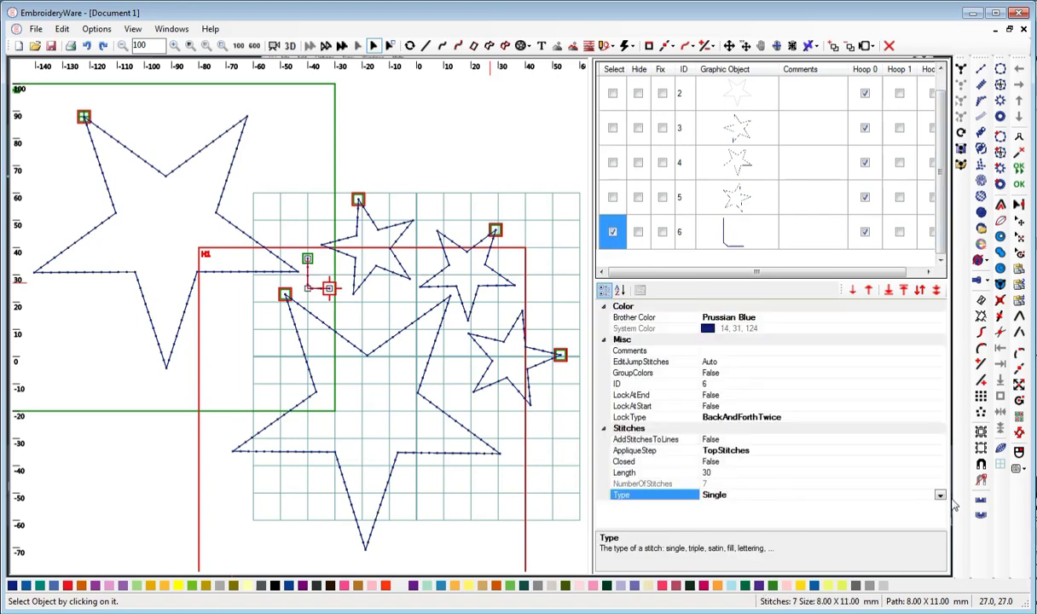
{"action": "left_click", "coordinate": [940, 495]}
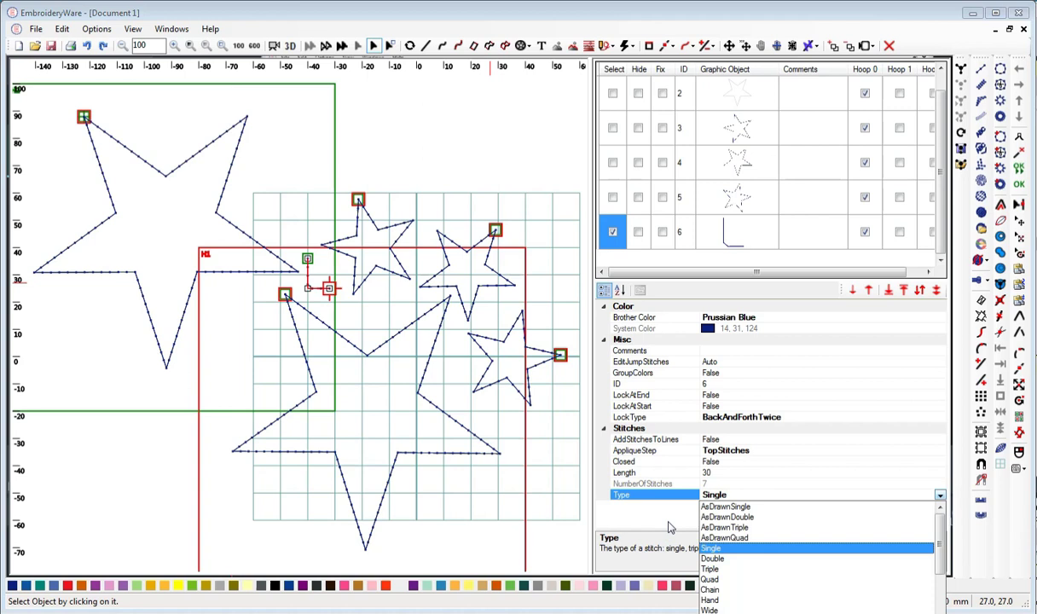
{"action": "left_click", "coordinate": [730, 508]}
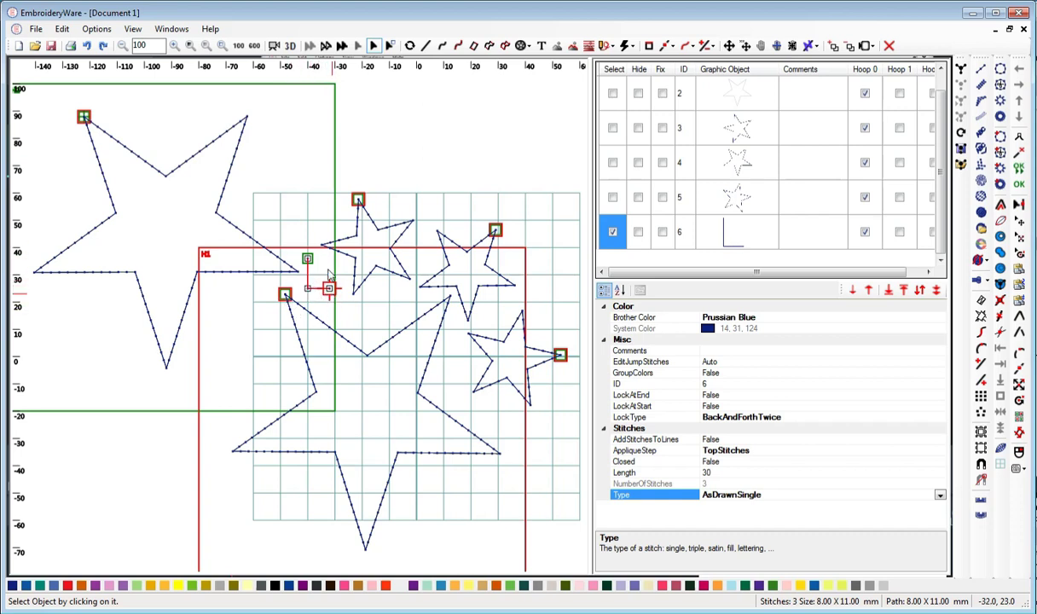
Assign the L-shaped mark to Hoop 1 and Hoop 2 in addition to Hoop 0.
{"action": "left_click", "coordinate": [912, 275]}
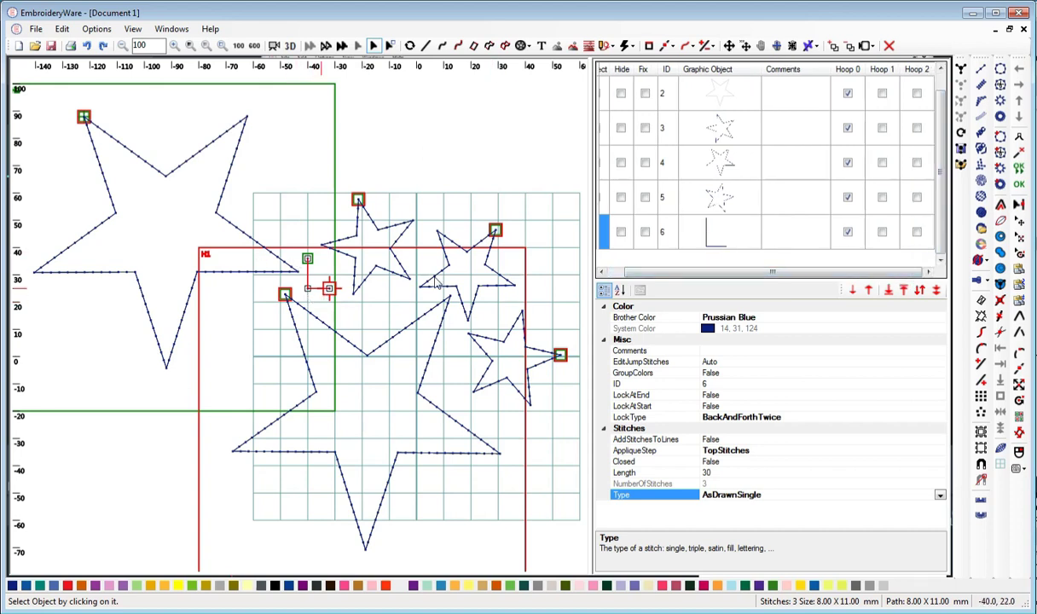
{"action": "left_click", "coordinate": [884, 237]}
{"action": "left_click", "coordinate": [921, 241]}
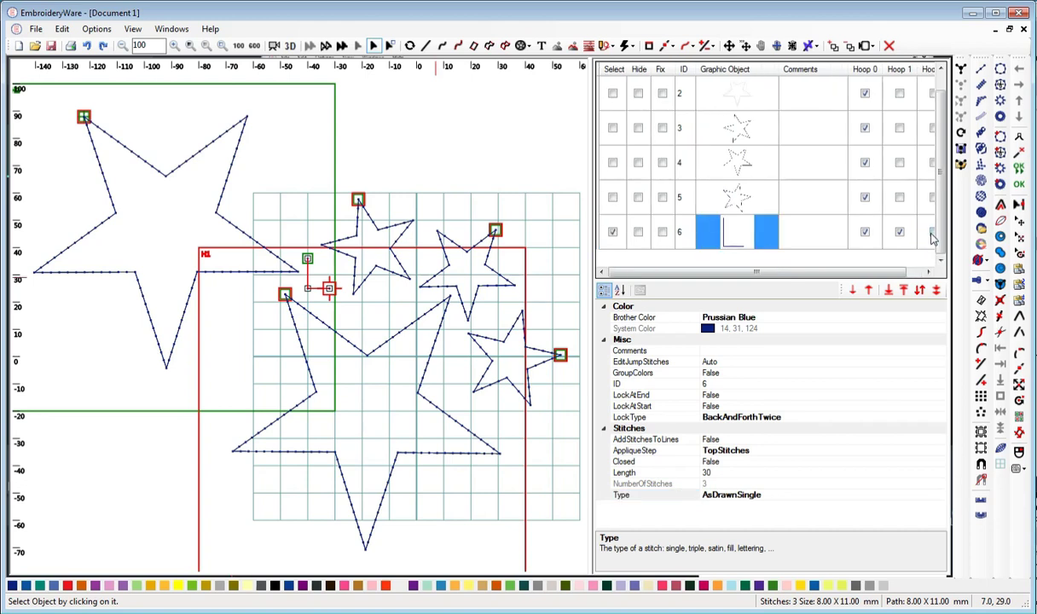
{"action": "left_click", "coordinate": [904, 274]}
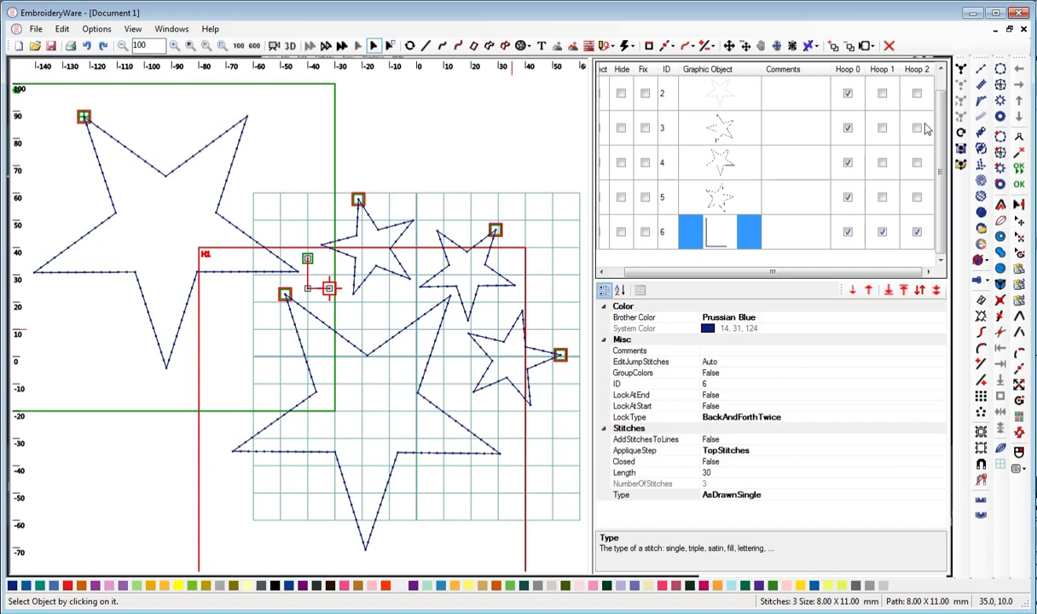
Remove the two large stars, objects 1 and 2, from Hoop 0.
{"action": "left_click", "coordinate": [942, 85]}
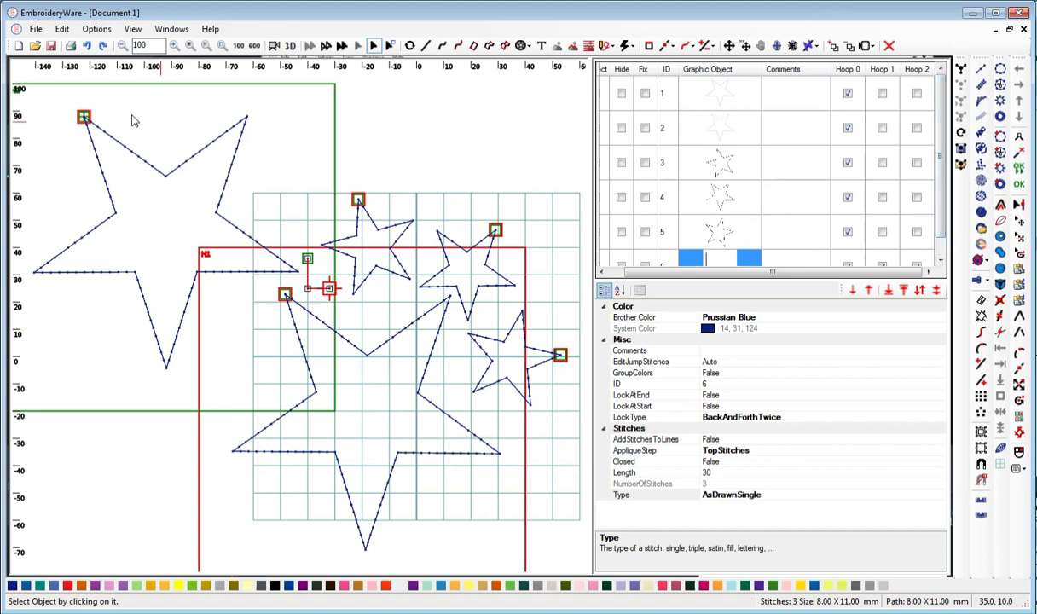
{"action": "left_click", "coordinate": [849, 95]}
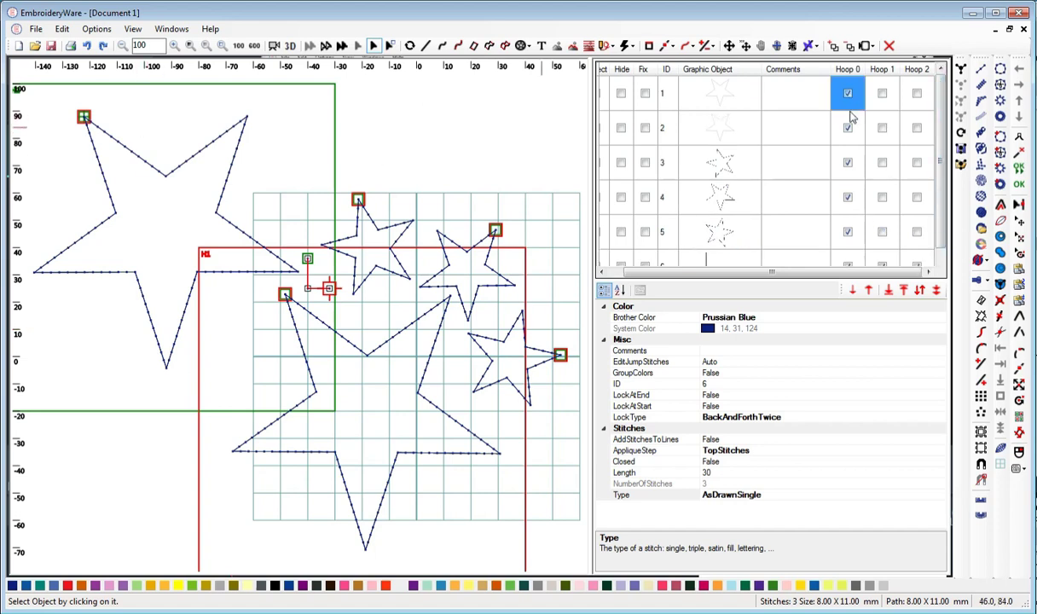
{"action": "left_click", "coordinate": [866, 129]}
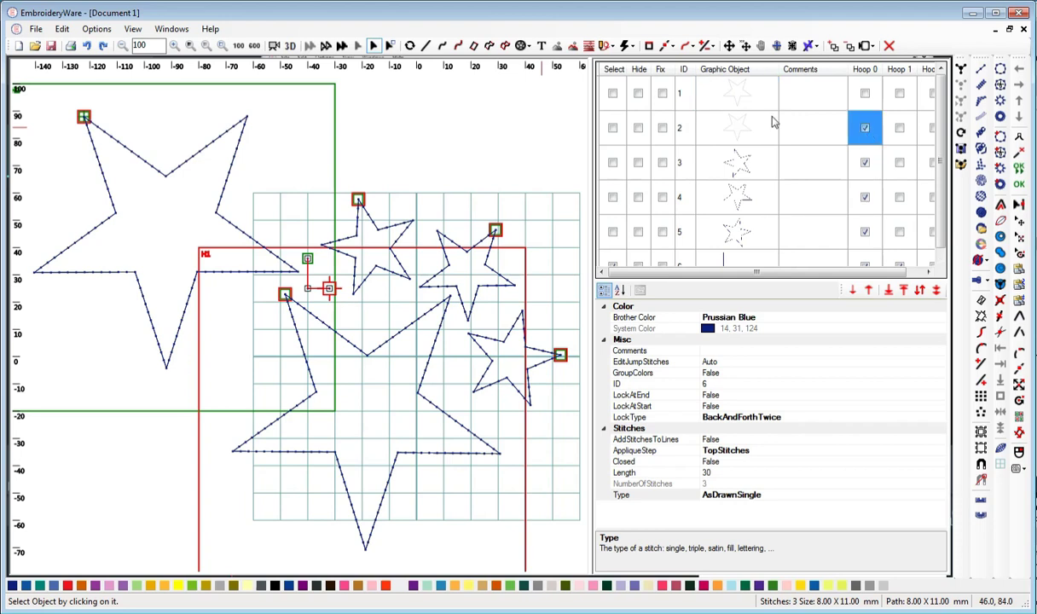
Assign large star 1 to Hoop 2 and large star 2 to Hoop 1, and deselect star 1.
{"action": "left_click", "coordinate": [146, 167]}
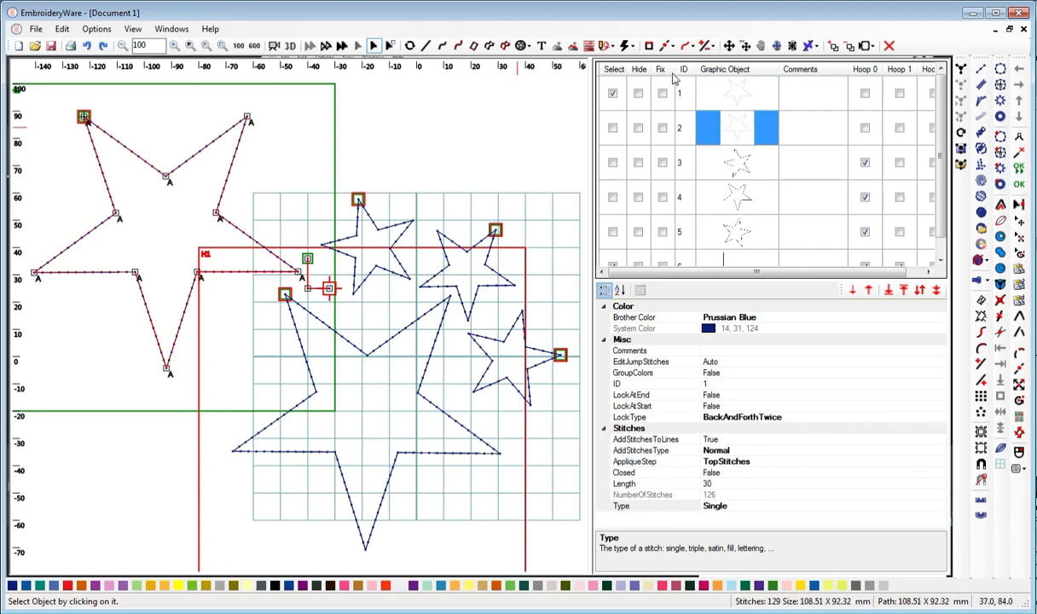
{"action": "left_click", "coordinate": [933, 94]}
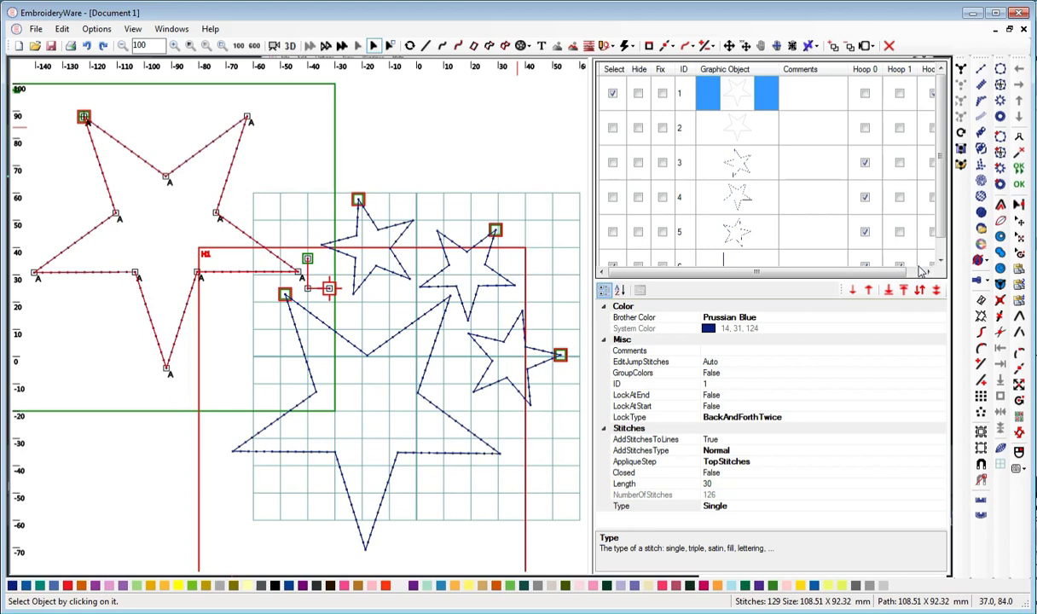
{"action": "left_click", "coordinate": [866, 271]}
{"action": "left_click", "coordinate": [882, 128]}
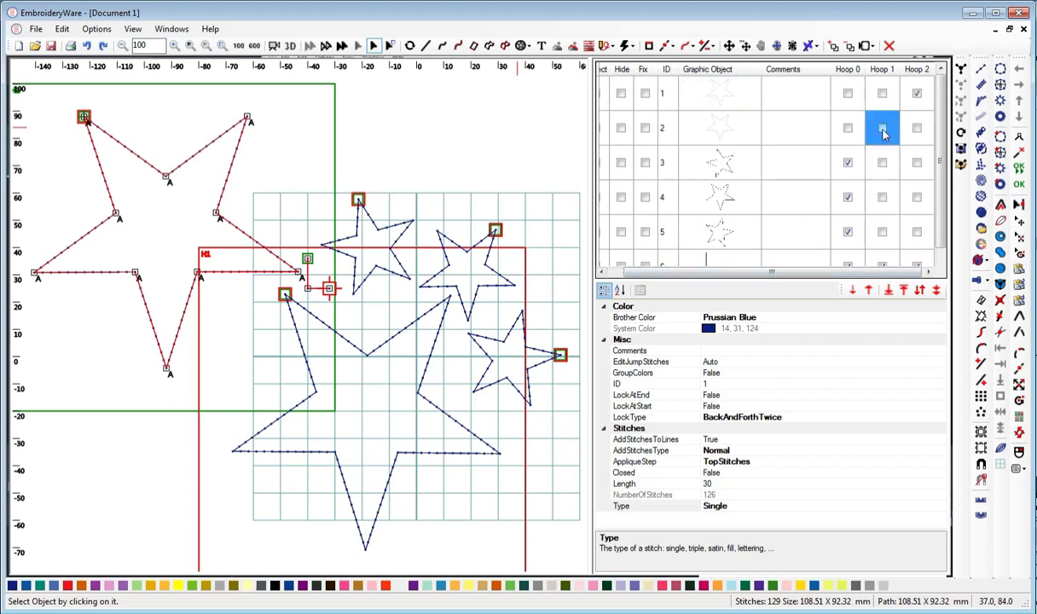
{"action": "left_click", "coordinate": [882, 127]}
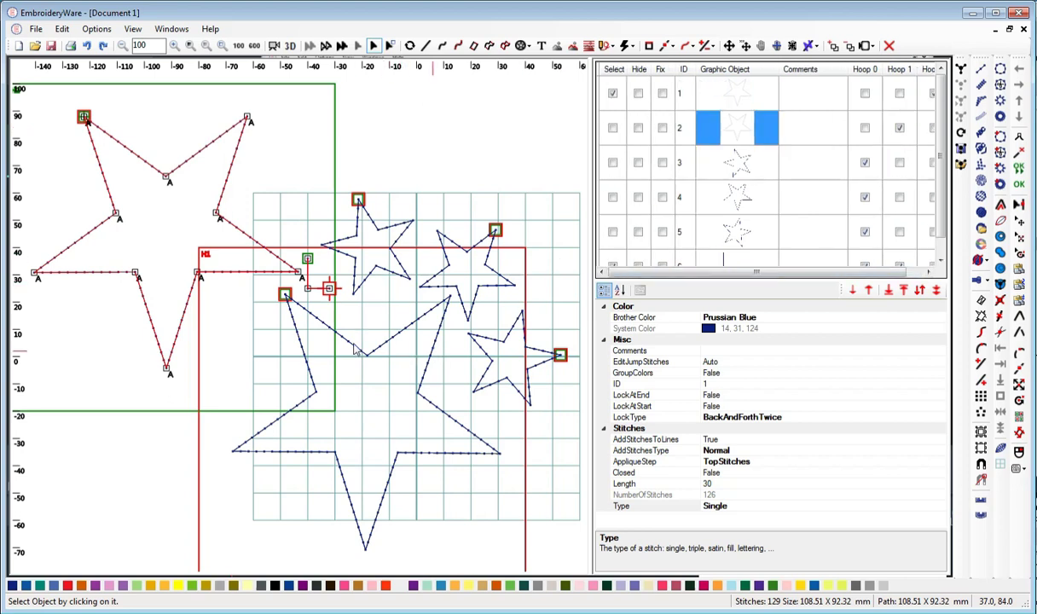
{"action": "left_click", "coordinate": [613, 94]}
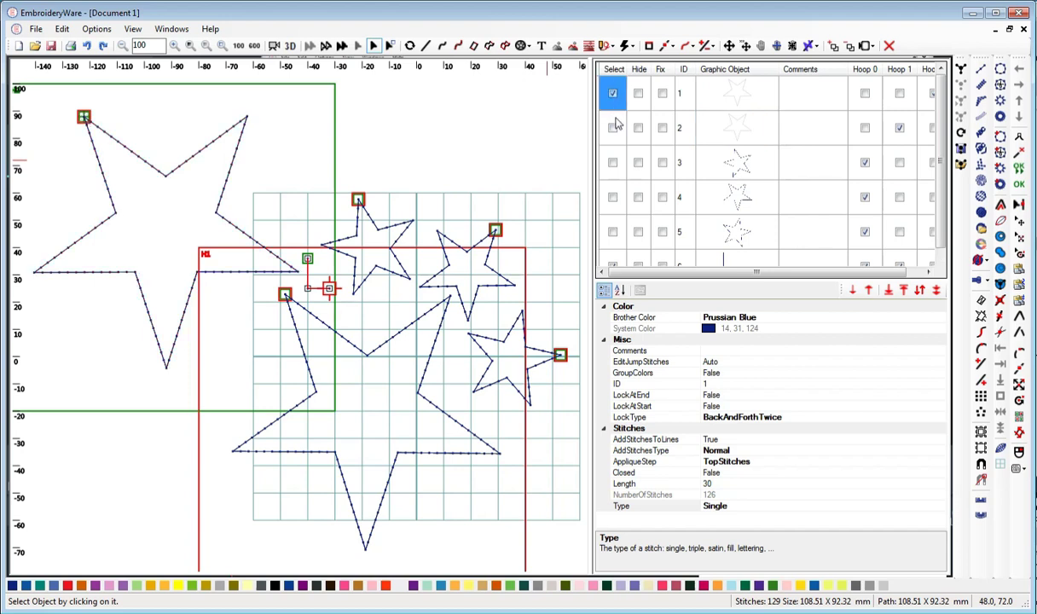
Select large star 2, deselect it, and select large star 1 to check which hoop each falls in.
{"action": "left_click", "coordinate": [613, 128]}
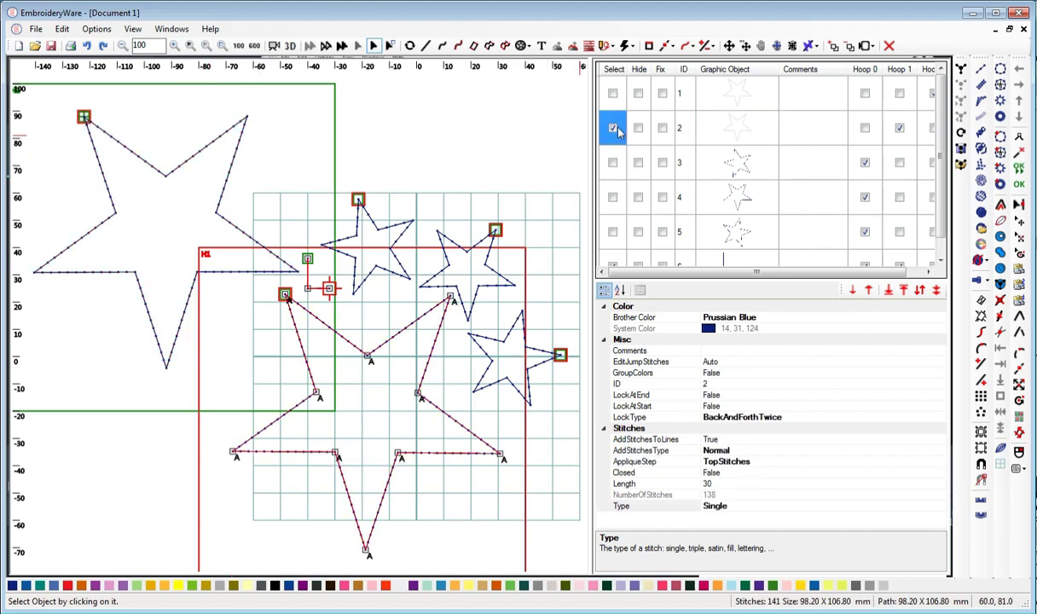
{"action": "left_click", "coordinate": [613, 128]}
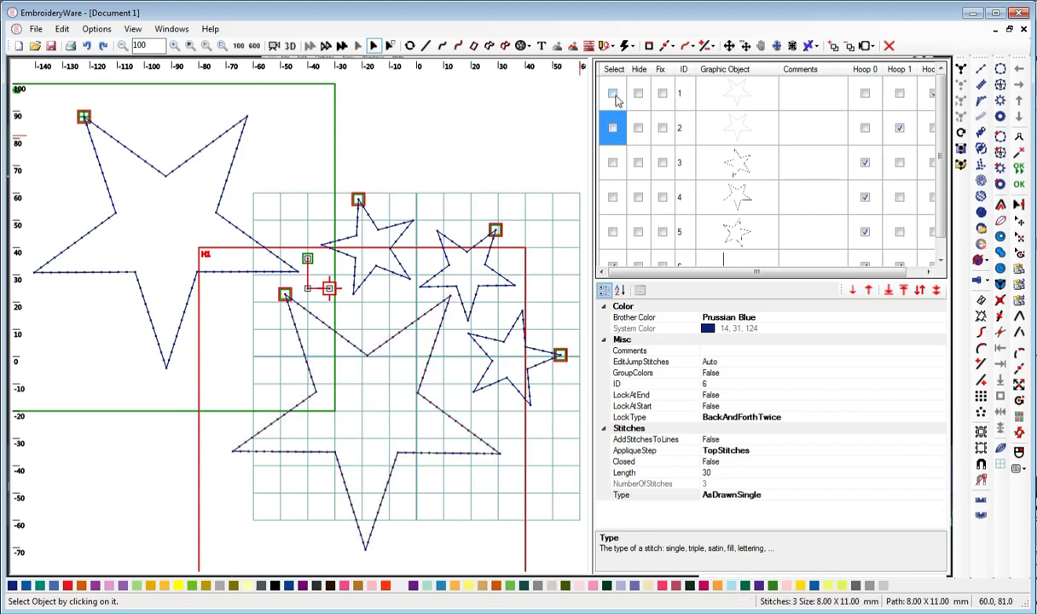
{"action": "left_click", "coordinate": [612, 94]}
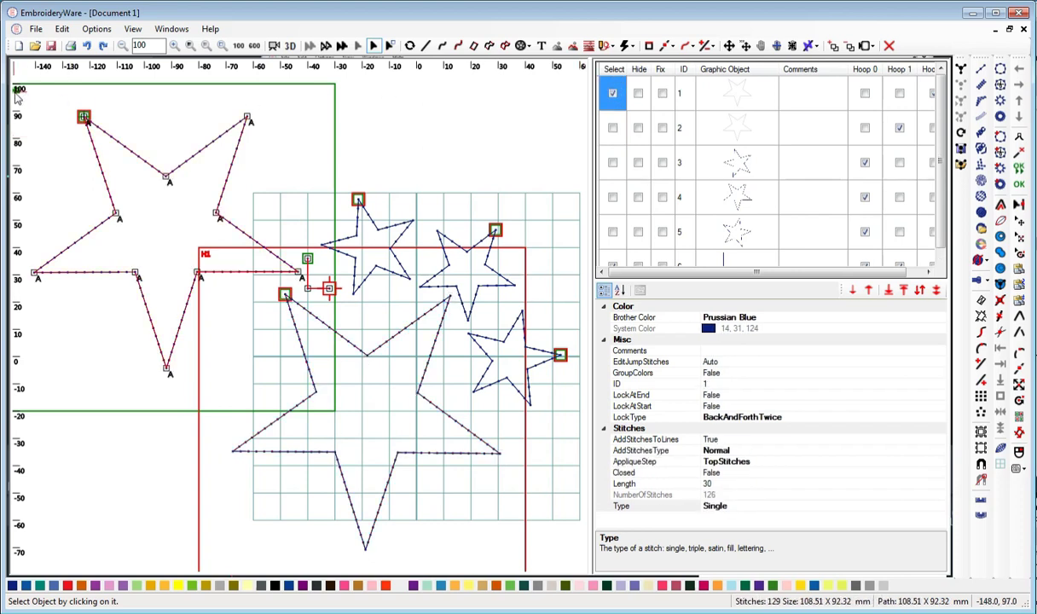
{"action": "left_click_drag", "start_coordinate": [419, 136], "coordinate": [496, 162]}
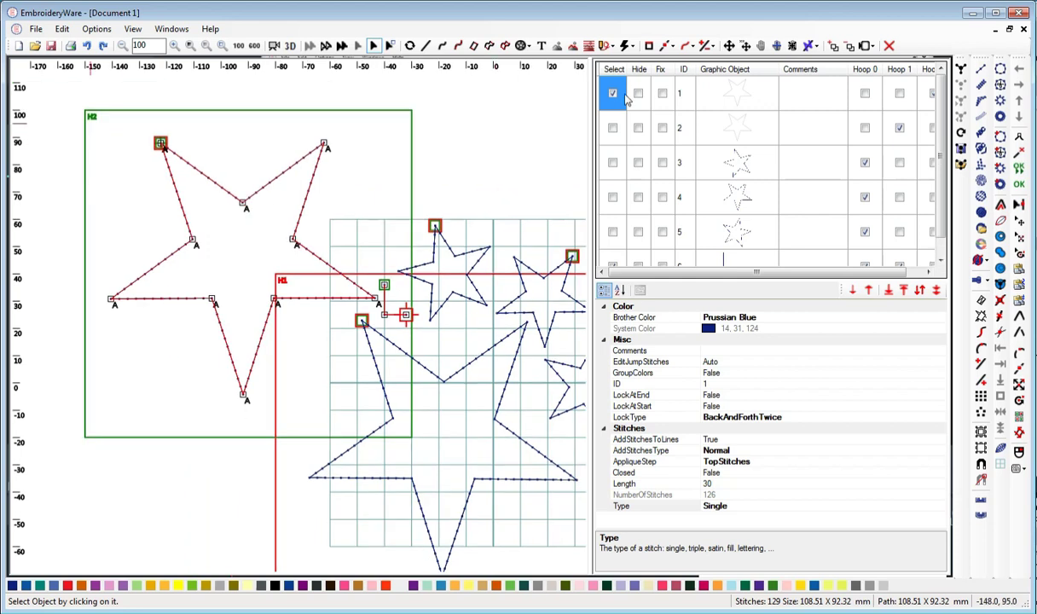
Select the three small stars, objects 3, 4 and 5, to check their placement within Hoop 0.
{"action": "left_click", "coordinate": [612, 162]}
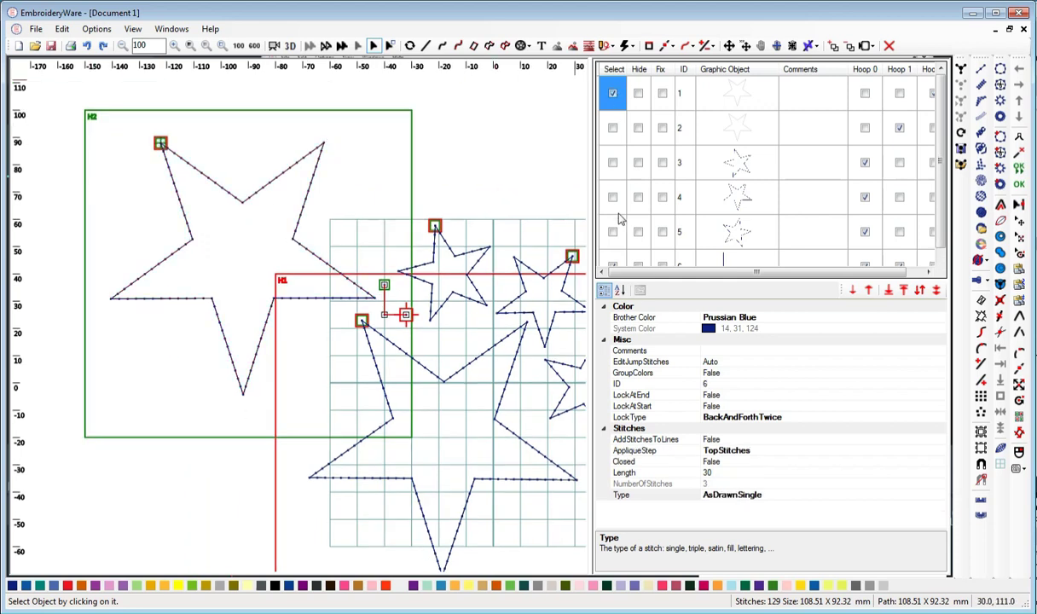
{"action": "left_click", "coordinate": [614, 197]}
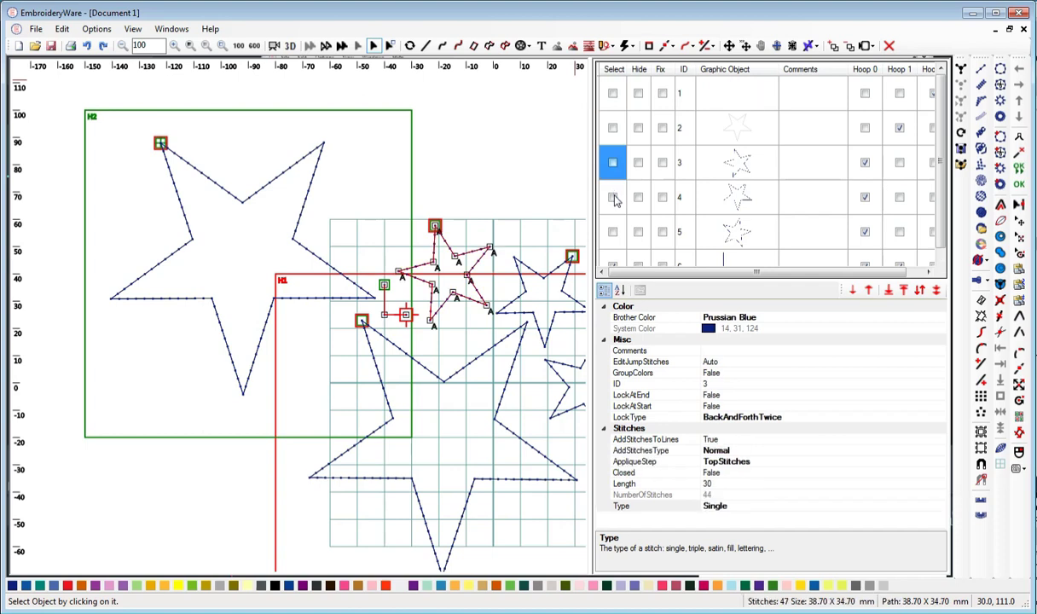
{"action": "left_click", "coordinate": [612, 231]}
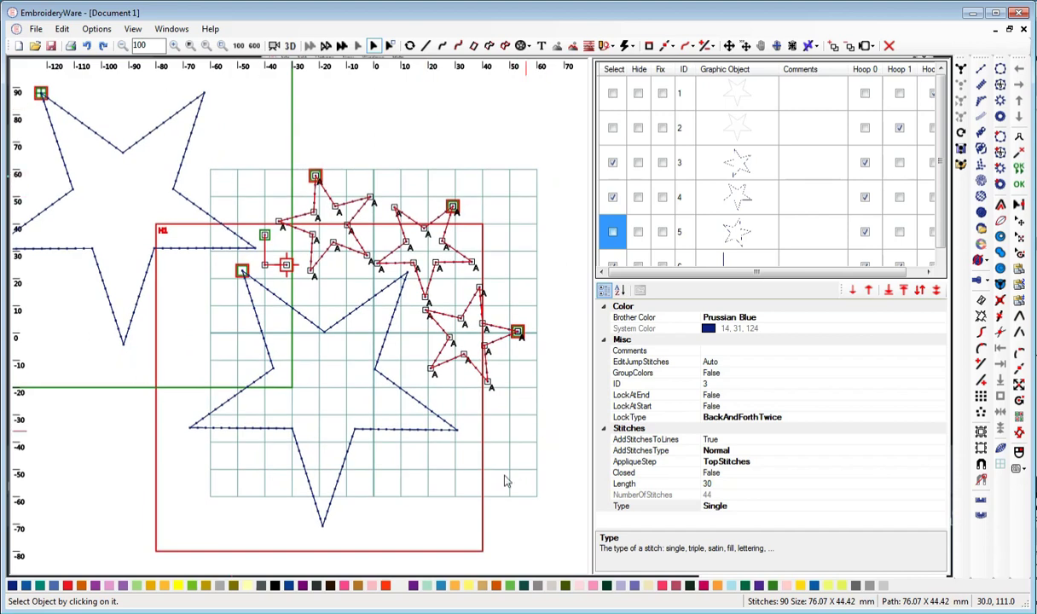
{"action": "left_click_drag", "start_coordinate": [449, 137], "coordinate": [477, 170]}
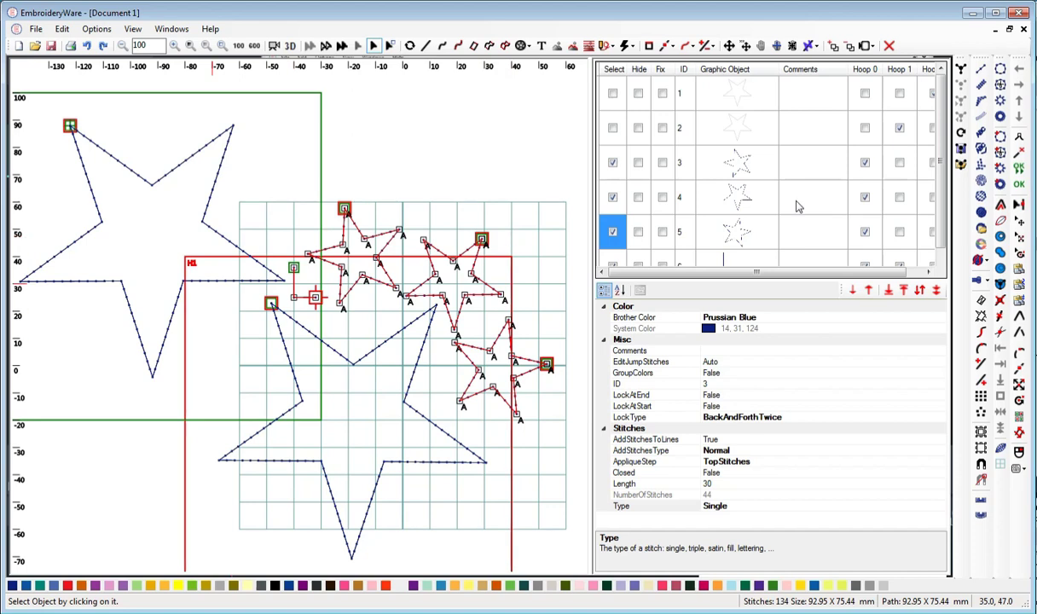
Deselect the three small stars and check the hoop assignments of the L-shaped mark, object 6.
{"action": "left_click", "coordinate": [612, 162]}
{"action": "left_click", "coordinate": [612, 232]}
{"action": "left_click", "coordinate": [613, 232]}
{"action": "left_click_drag", "start_coordinate": [896, 271], "coordinate": [943, 224]}
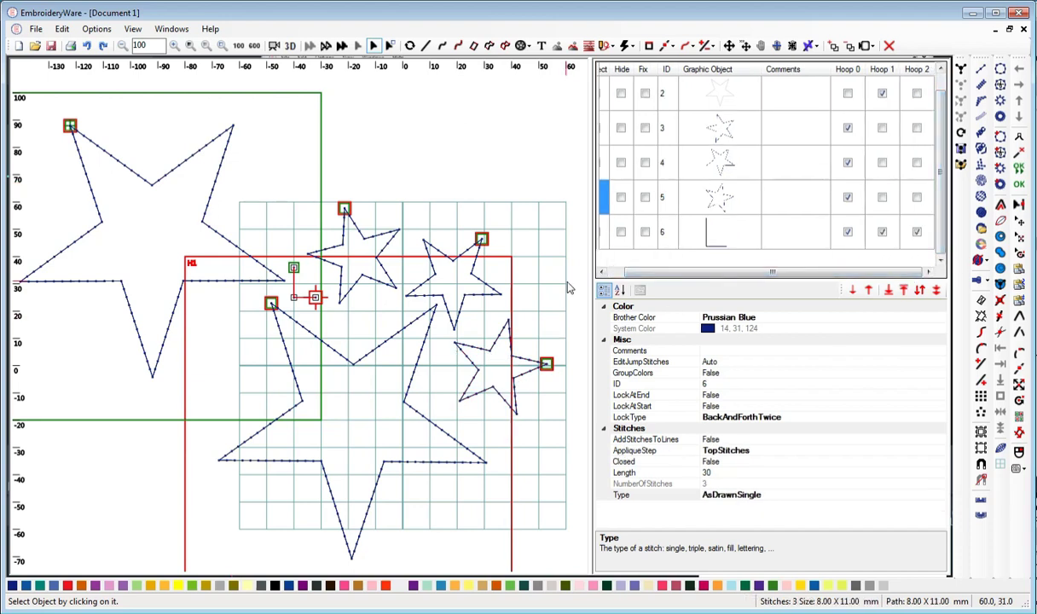
{"action": "left_click_drag", "start_coordinate": [393, 139], "coordinate": [409, 132]}
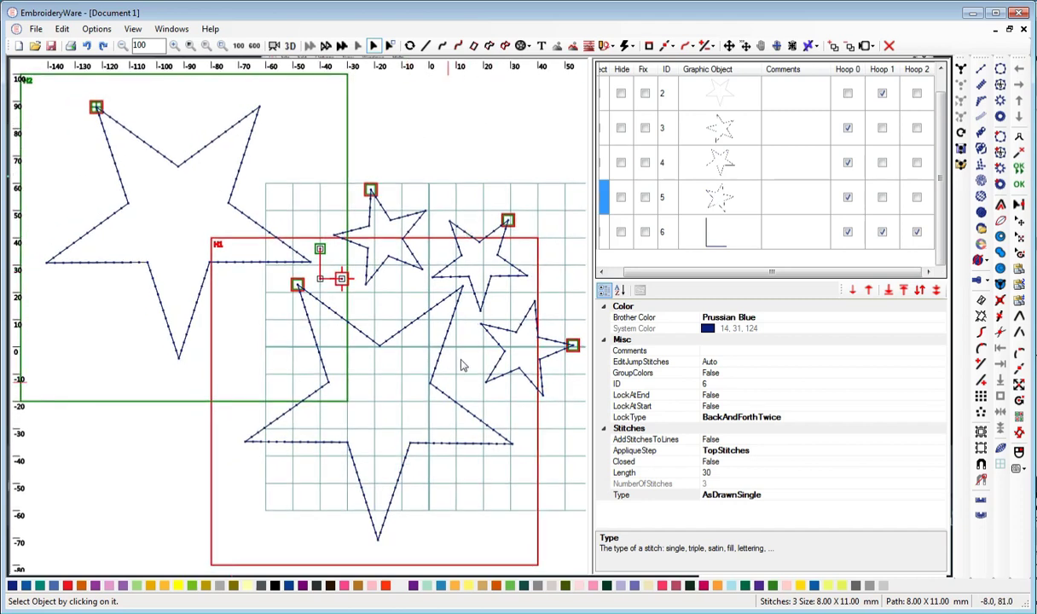
Open the print preview, enlarge its window to examine the printed design sheets, and close it.
{"action": "left_click", "coordinate": [36, 28]}
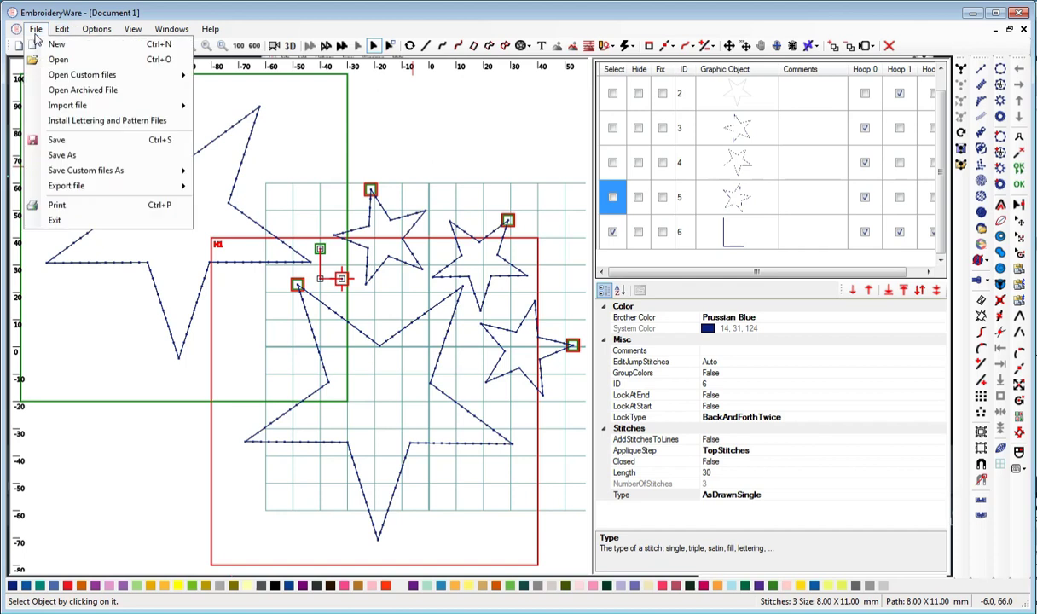
{"action": "left_click", "coordinate": [56, 205]}
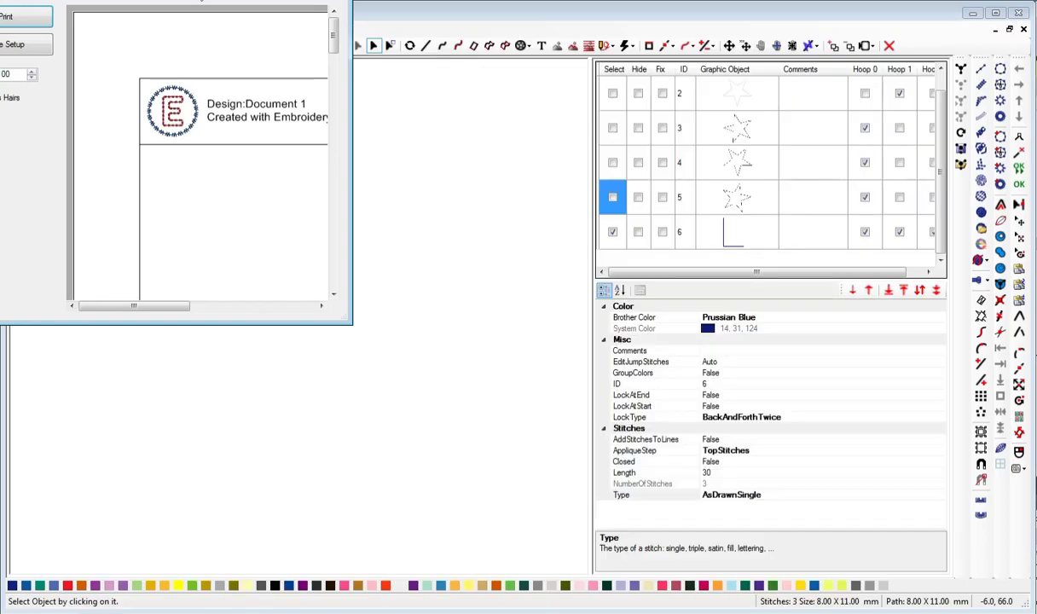
{"action": "left_click_drag", "start_coordinate": [200, 1], "coordinate": [315, 48]}
{"action": "left_click_drag", "start_coordinate": [472, 388], "coordinate": [845, 569]}
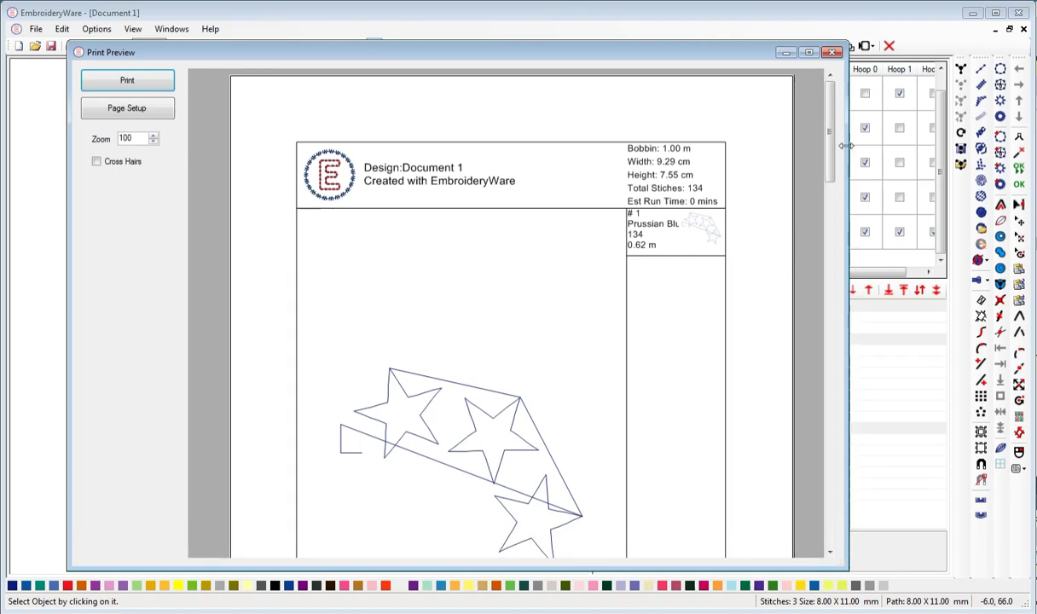
{"action": "left_click_drag", "start_coordinate": [835, 151], "coordinate": [774, 89]}
{"action": "left_click", "coordinate": [832, 52]}
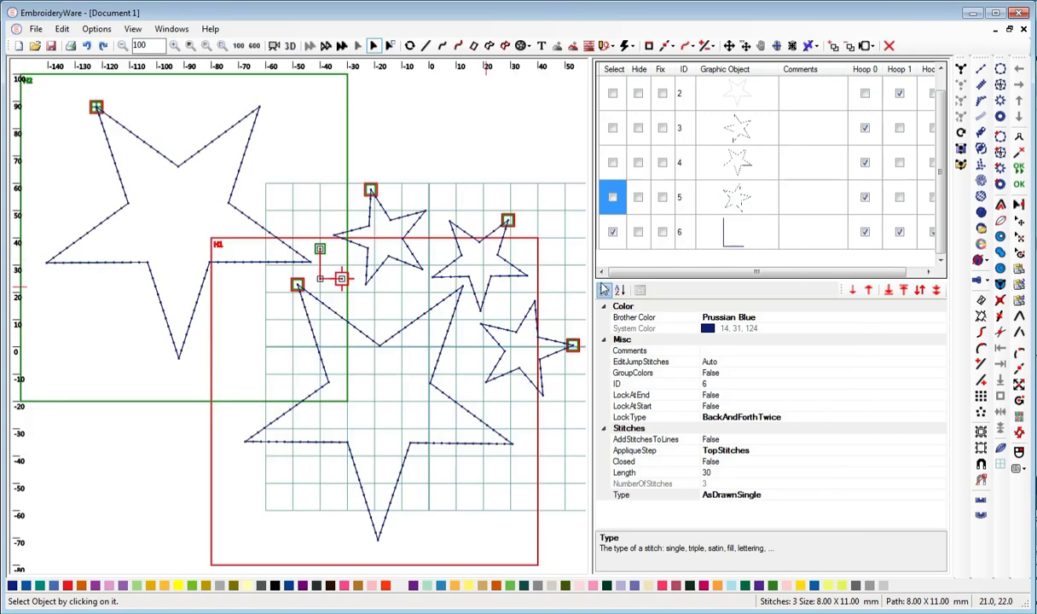
Change the L-shaped mark's color to Pink and review the printed sheets in the print preview.
{"action": "left_click", "coordinate": [594, 586]}
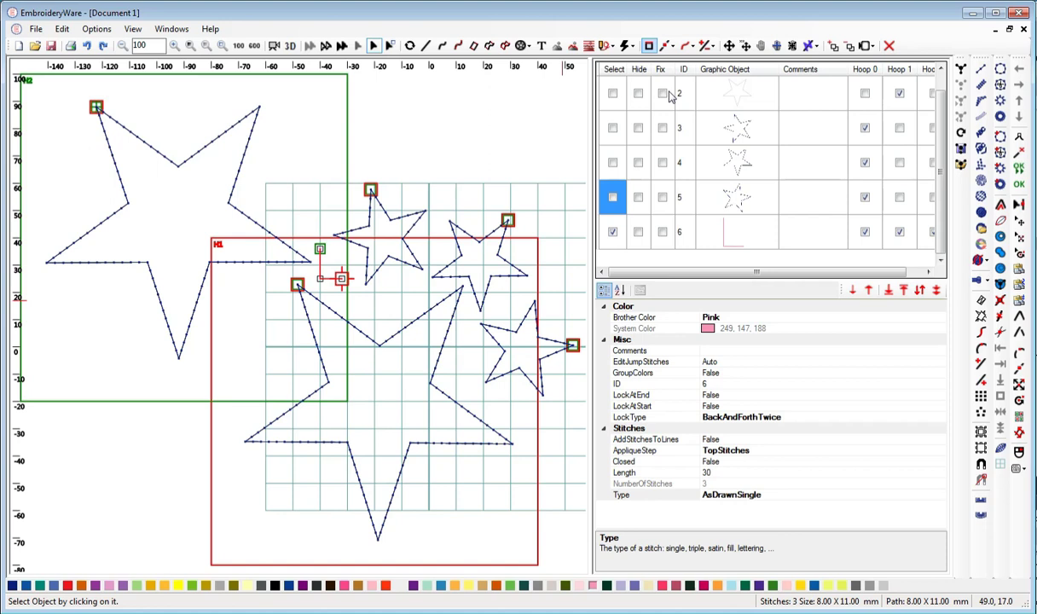
{"action": "left_click", "coordinate": [34, 29]}
{"action": "left_click", "coordinate": [51, 203]}
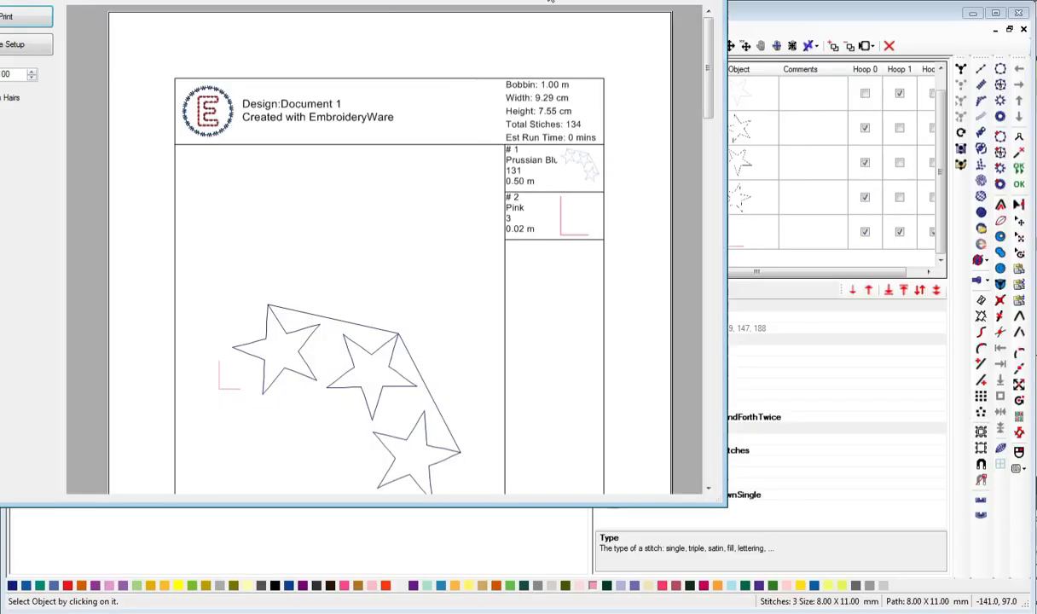
{"action": "left_click_drag", "start_coordinate": [584, 1], "coordinate": [729, 44]}
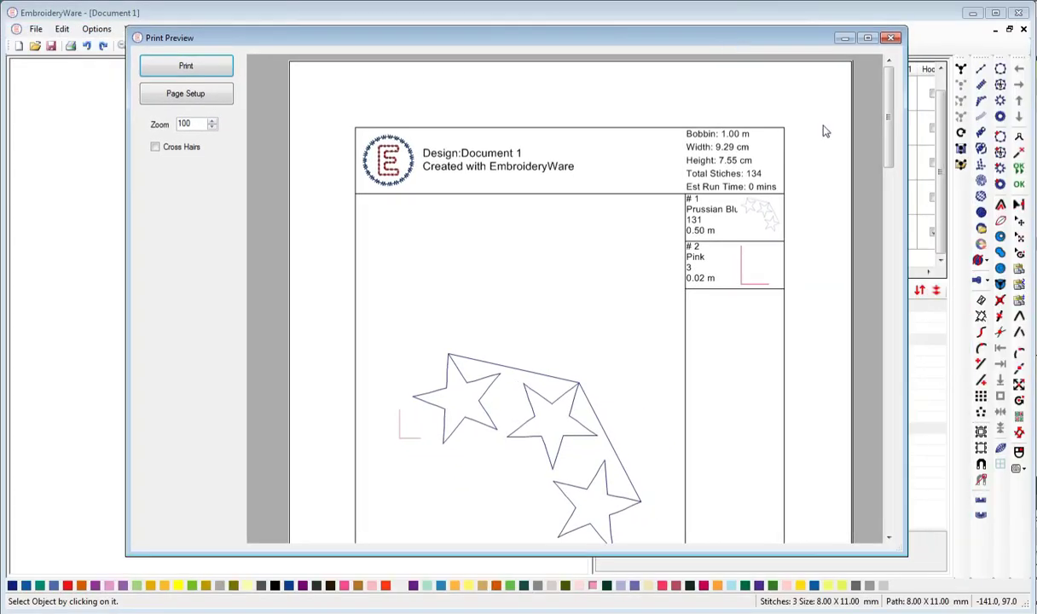
{"action": "left_click", "coordinate": [891, 538]}
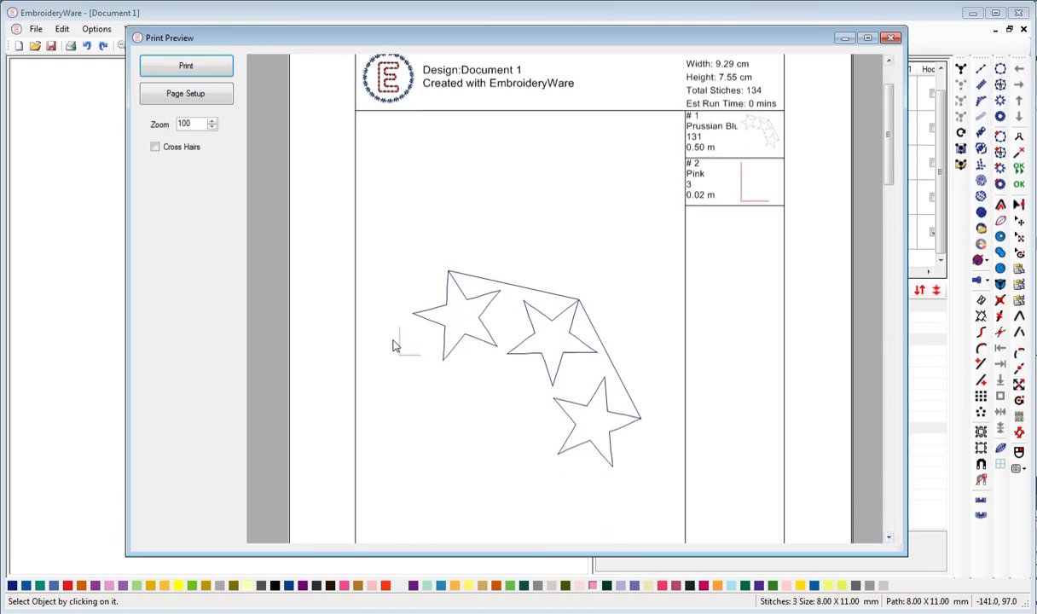
{"action": "left_click_drag", "start_coordinate": [887, 133], "coordinate": [857, 454]}
{"action": "left_click_drag", "start_coordinate": [917, 113], "coordinate": [895, 49]}
{"action": "left_click", "coordinate": [892, 39]}
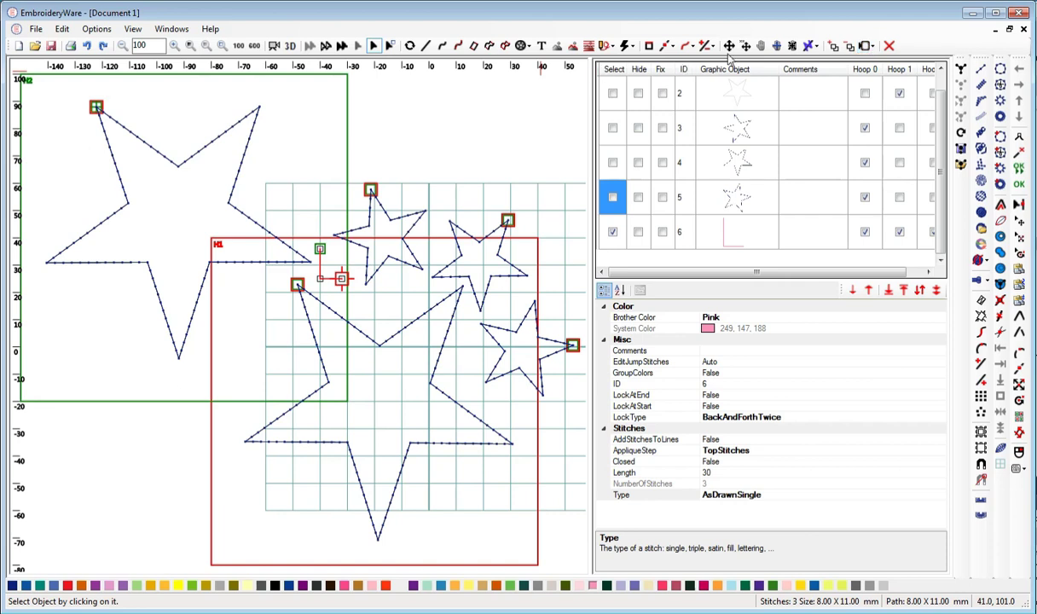
Set Hoop 1's XWidth to 140 in the hoop settings and update the hoop layout.
{"action": "left_click", "coordinate": [867, 46]}
{"action": "left_click", "coordinate": [887, 63]}
{"action": "left_click", "coordinate": [867, 47]}
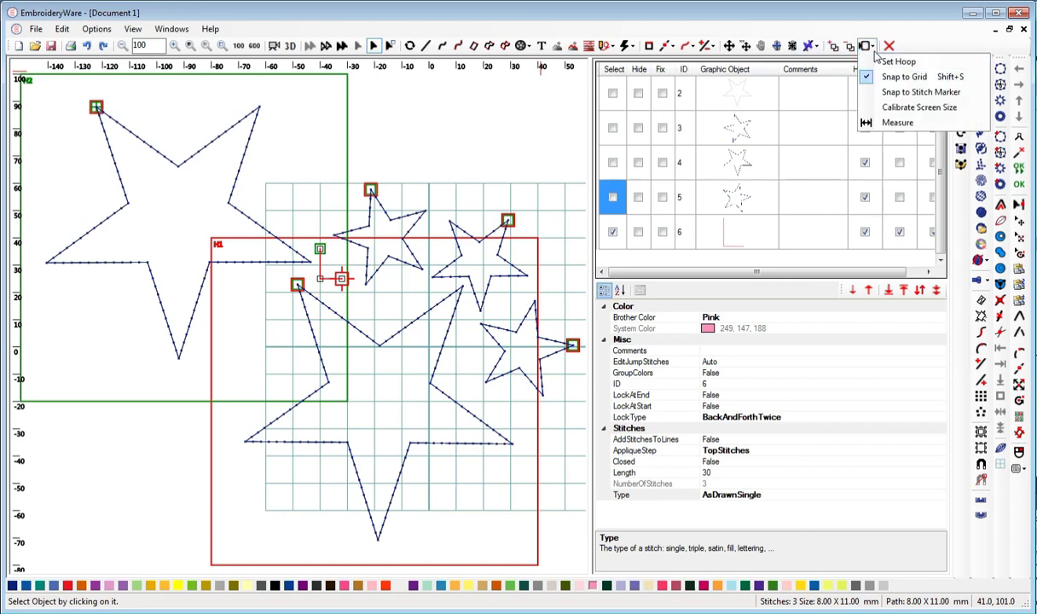
{"action": "left_click", "coordinate": [882, 62]}
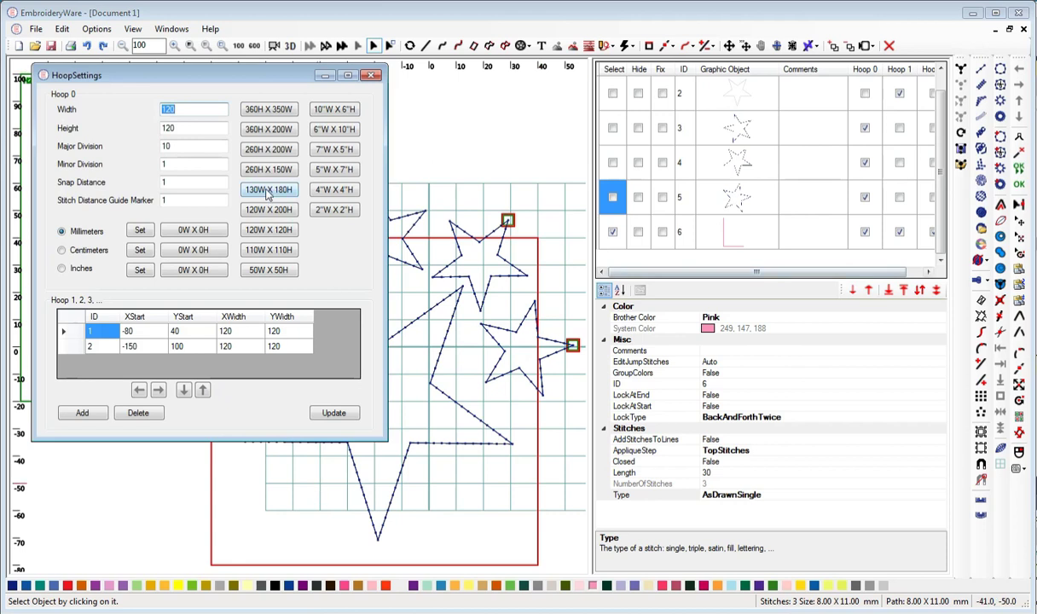
{"action": "left_click_drag", "start_coordinate": [246, 82], "coordinate": [848, 145]}
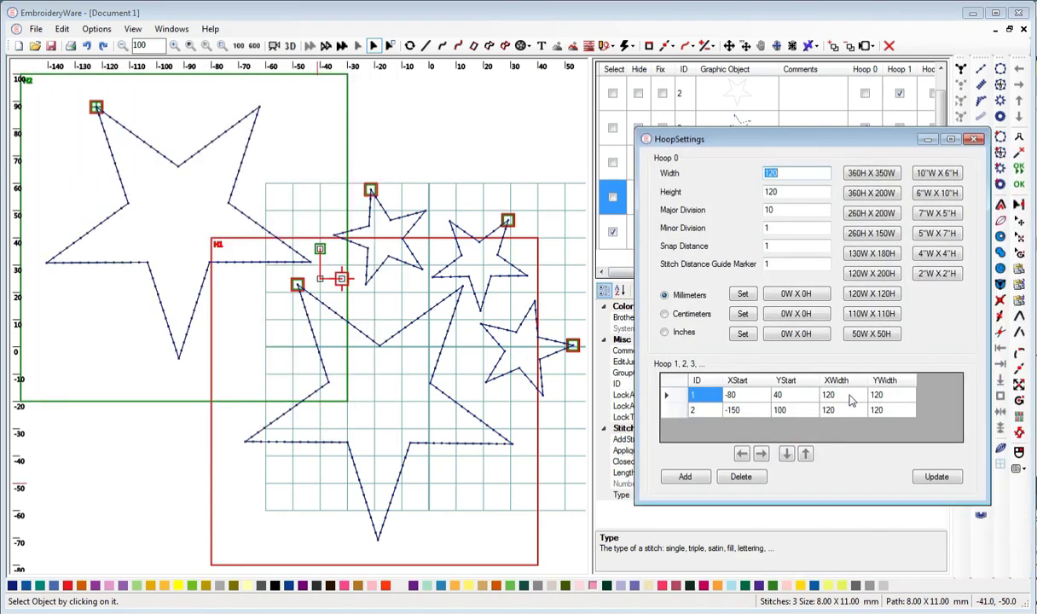
{"action": "left_click", "coordinate": [781, 394]}
{"action": "left_click", "coordinate": [840, 395]}
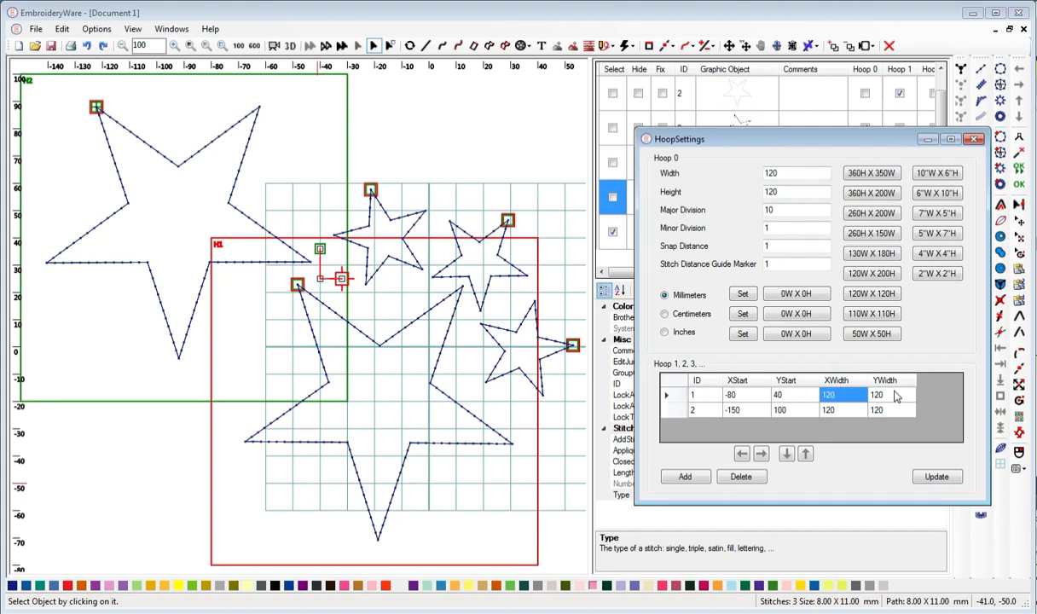
{"action": "left_click", "coordinate": [848, 396]}
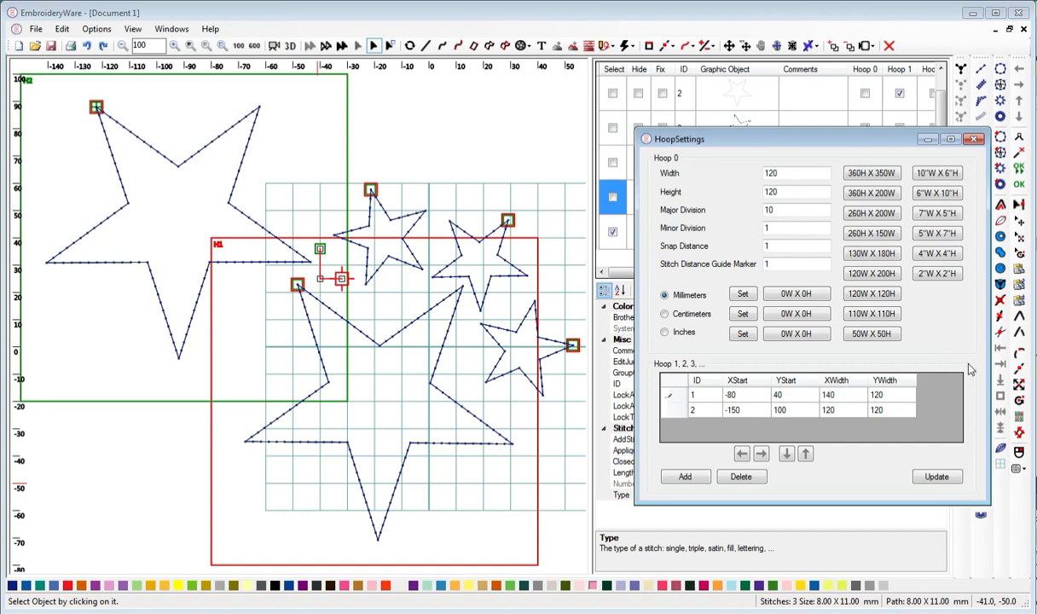
{"action": "left_click", "coordinate": [934, 480]}
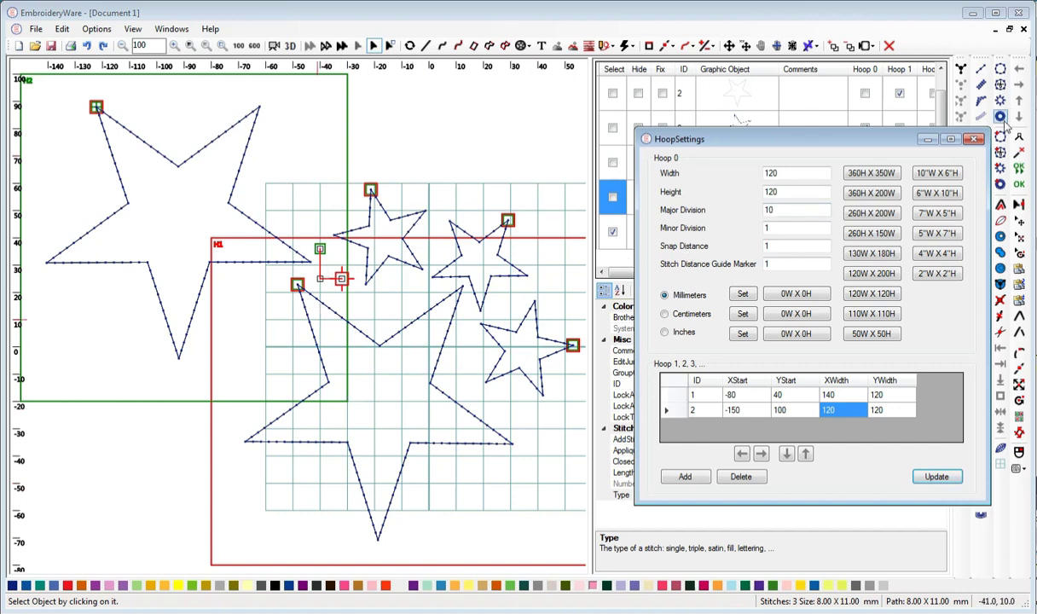
{"action": "left_click", "coordinate": [976, 139]}
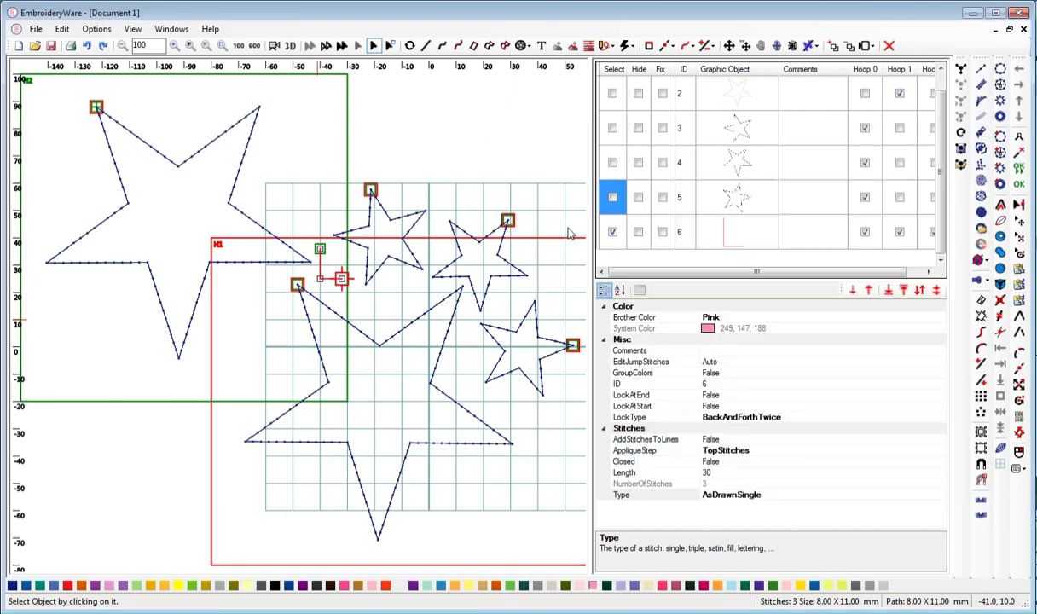
{"action": "left_click_drag", "start_coordinate": [507, 143], "coordinate": [485, 140]}
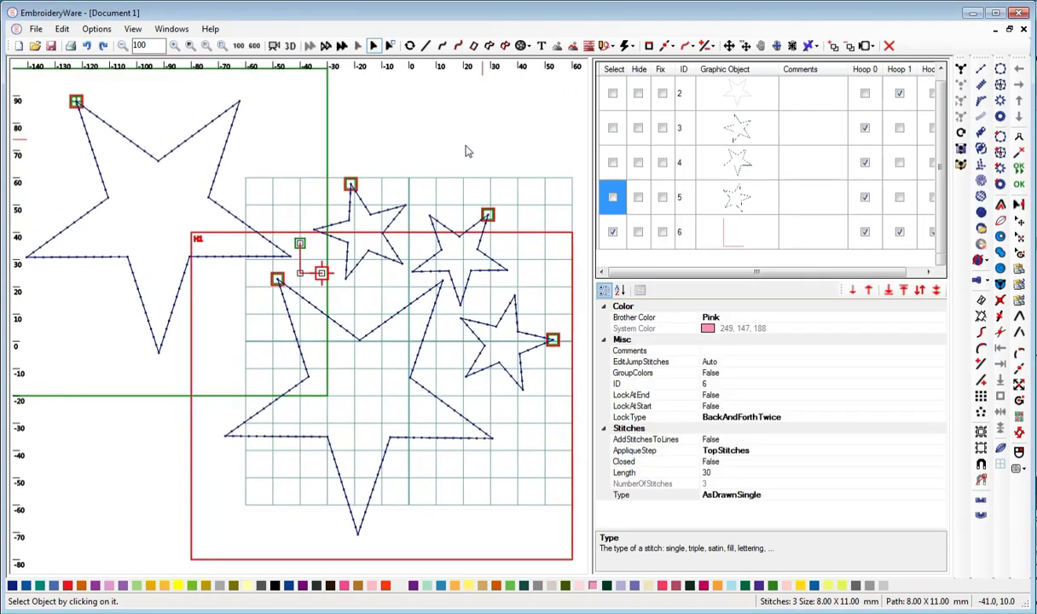
Open the print preview, bring its window fully into view, and examine the printed sheet of each hoop.
{"action": "left_click", "coordinate": [35, 28]}
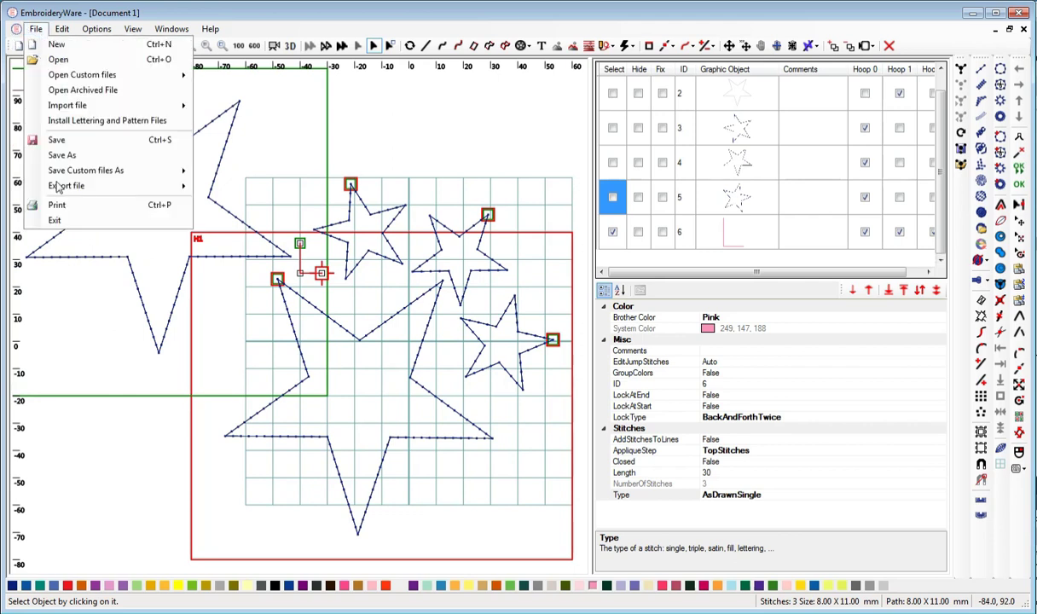
{"action": "mouse_move", "coordinate": [60, 186]}
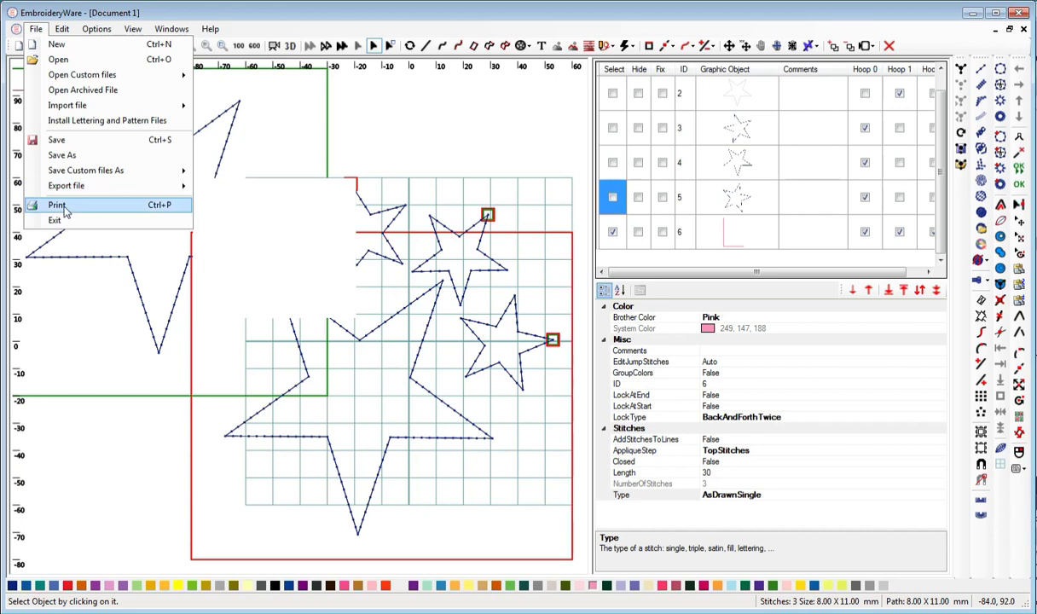
{"action": "left_click", "coordinate": [65, 209]}
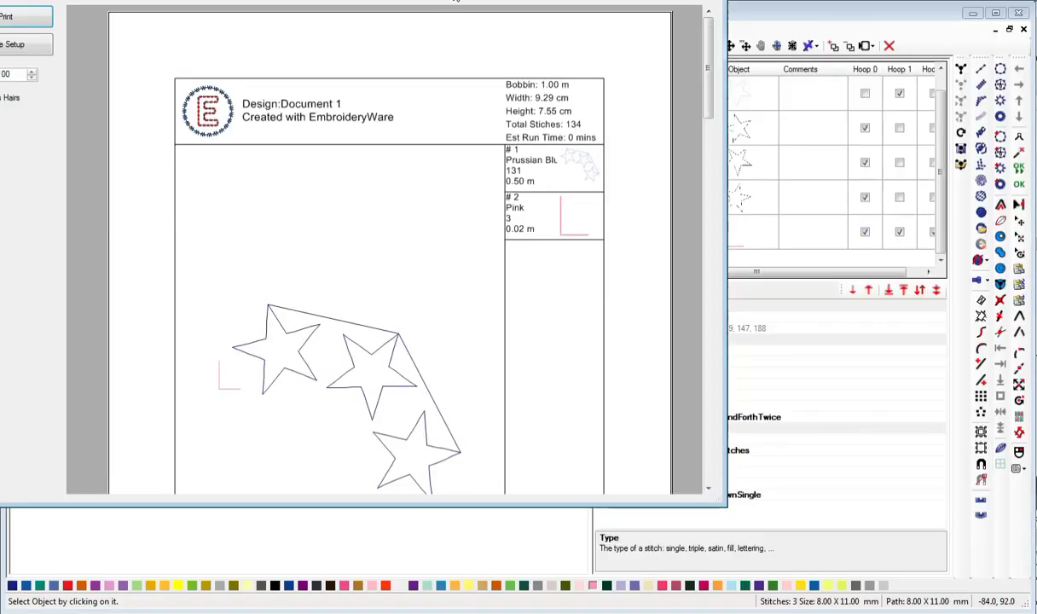
{"action": "left_click_drag", "start_coordinate": [562, 100], "coordinate": [371, 62]}
{"action": "left_click_drag", "start_coordinate": [515, 57], "coordinate": [805, 5]}
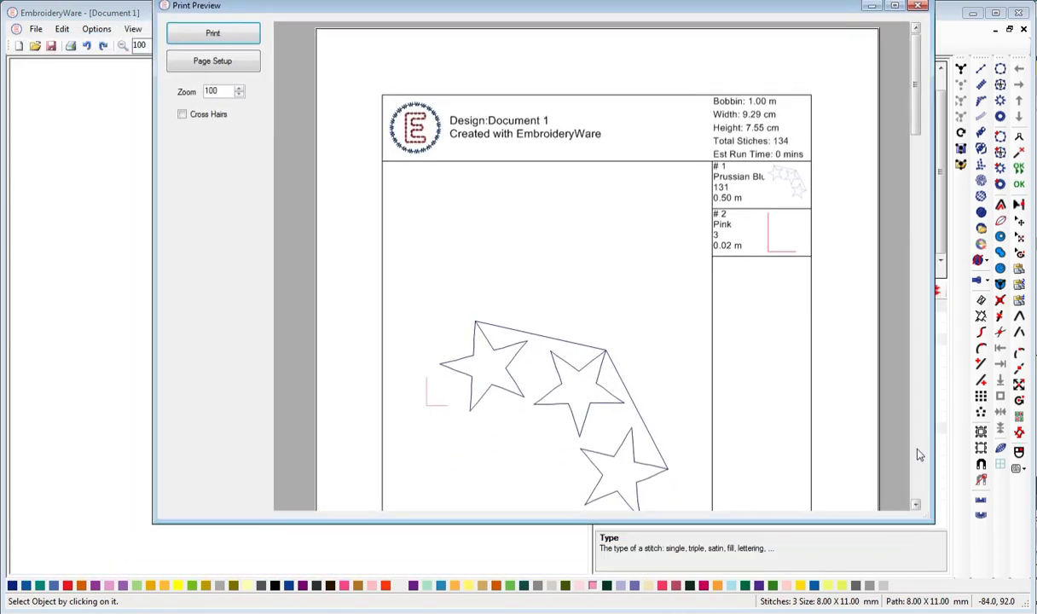
{"action": "scroll", "coordinate": [918, 454], "scroll_direction": "down", "scroll_amount": 4}
{"action": "scroll", "coordinate": [918, 455], "scroll_direction": "down", "scroll_amount": 5}
{"action": "scroll", "coordinate": [919, 455], "scroll_direction": "down", "scroll_amount": 4}
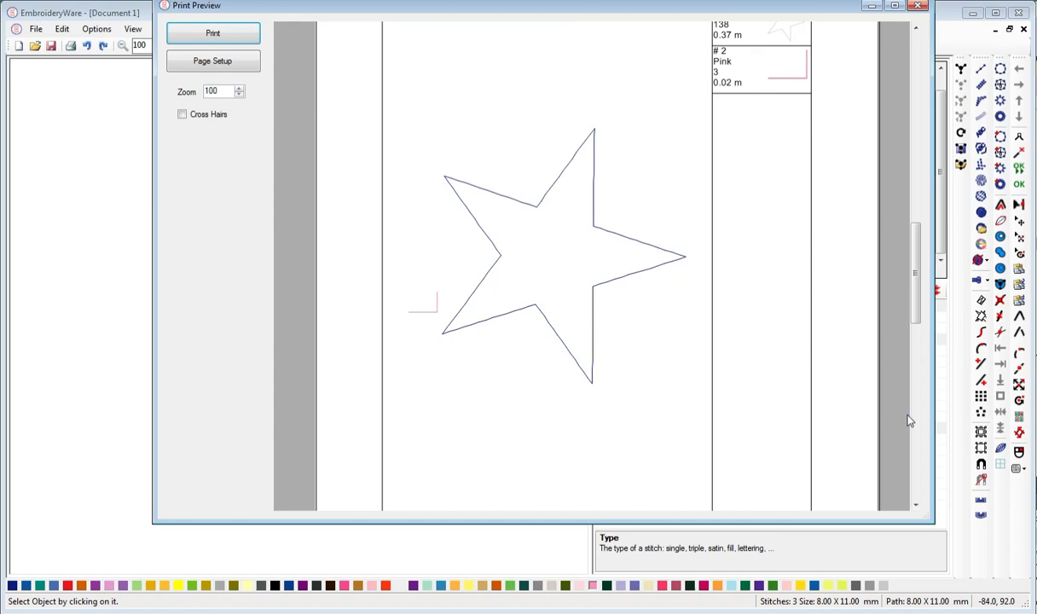
{"action": "scroll", "coordinate": [919, 442], "scroll_direction": "down", "scroll_amount": 4}
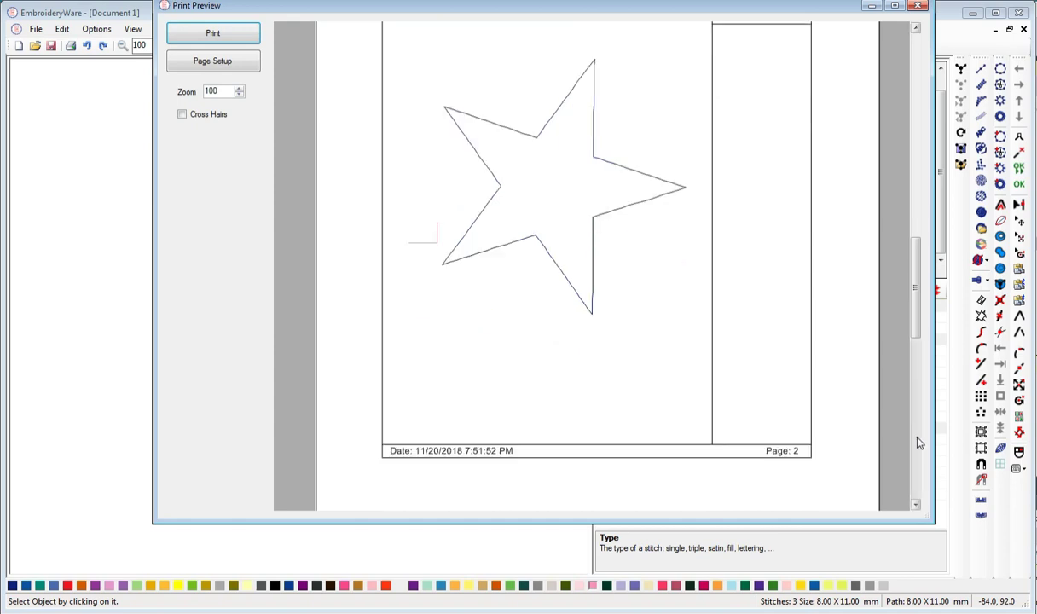
{"action": "scroll", "coordinate": [918, 438], "scroll_direction": "down", "scroll_amount": 6}
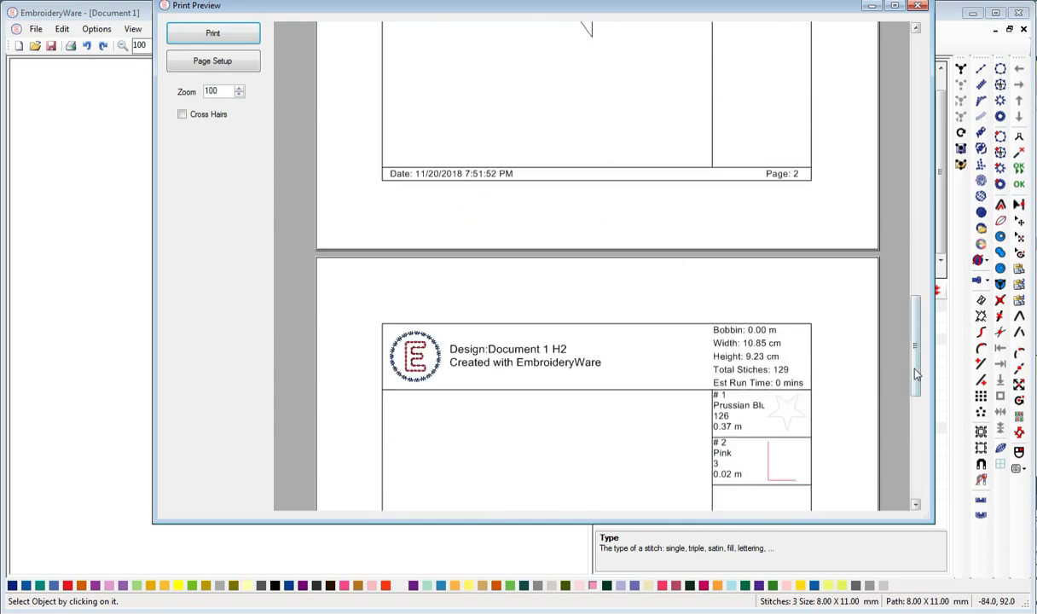
Compare the pink alignment mark's placement on the page 2 sheet with that on the first sheet, and close the print preview.
{"action": "scroll", "coordinate": [901, 311], "scroll_direction": "up", "scroll_amount": 10}
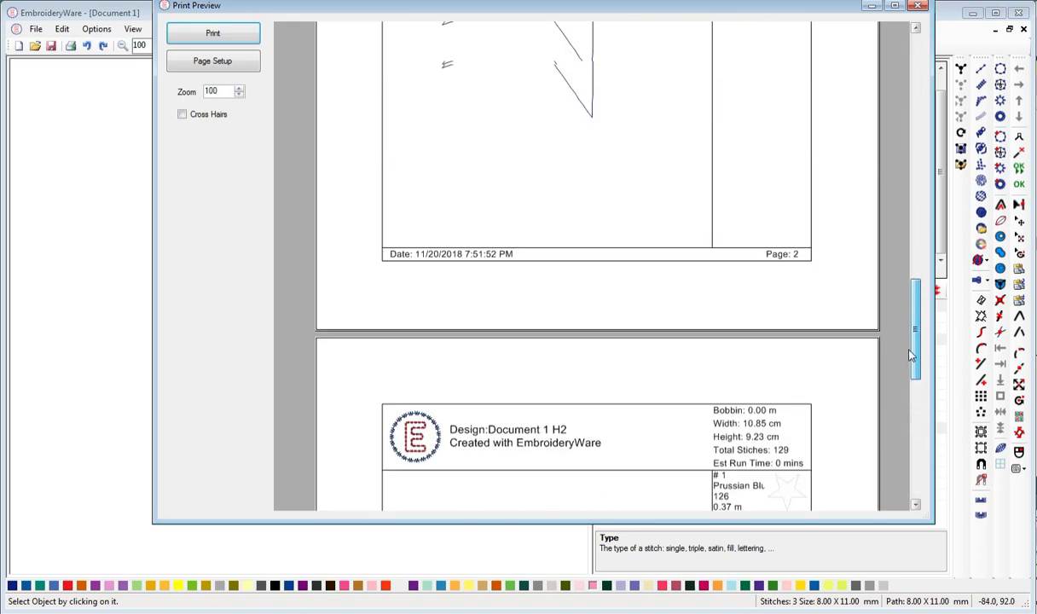
{"action": "scroll", "coordinate": [901, 296], "scroll_direction": "up", "scroll_amount": 6}
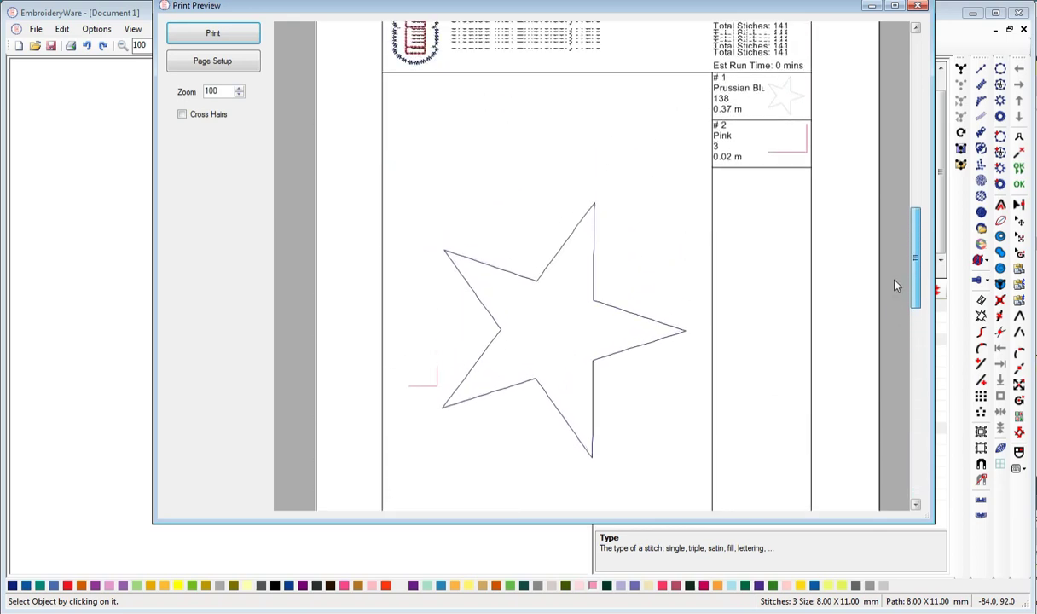
{"action": "scroll", "coordinate": [877, 290], "scroll_direction": "down", "scroll_amount": 5}
{"action": "scroll", "coordinate": [874, 333], "scroll_direction": "down", "scroll_amount": 3}
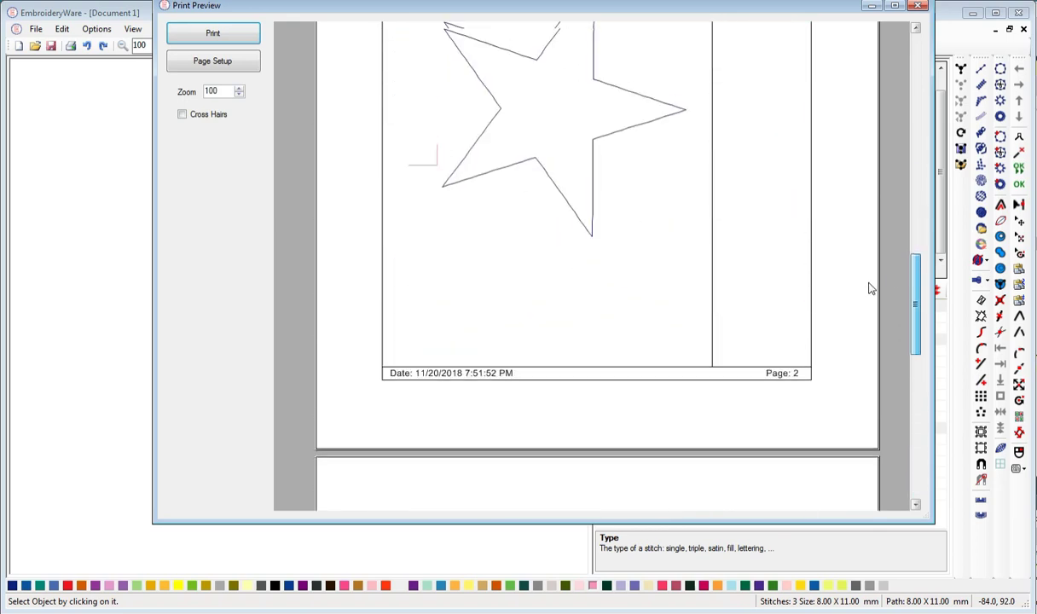
{"action": "scroll", "coordinate": [870, 294], "scroll_direction": "up", "scroll_amount": 3}
{"action": "scroll", "coordinate": [870, 292], "scroll_direction": "down", "scroll_amount": 1}
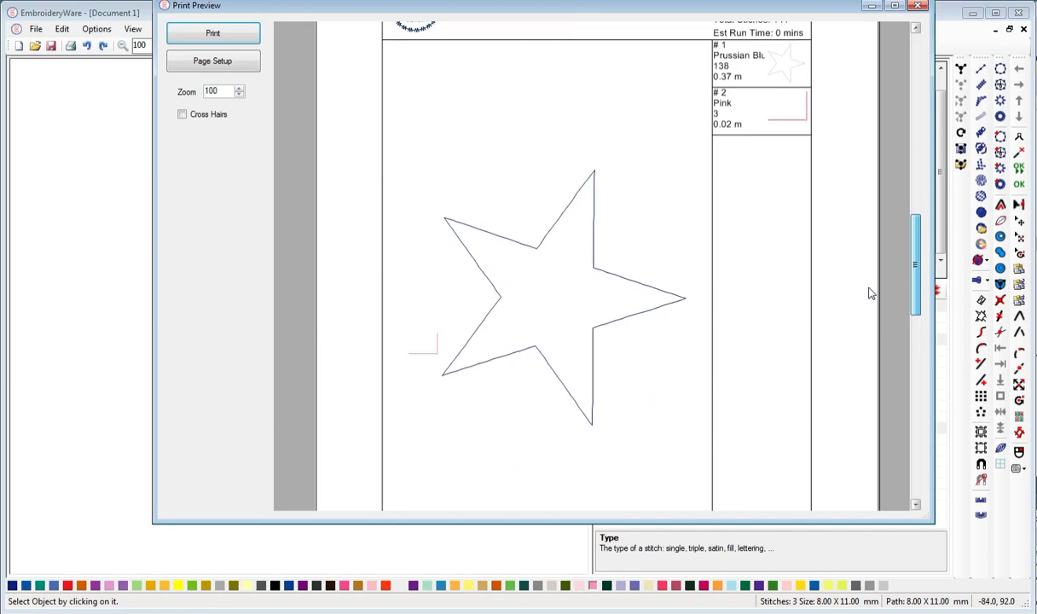
{"action": "scroll", "coordinate": [870, 292], "scroll_direction": "down", "scroll_amount": 3}
{"action": "scroll", "coordinate": [835, 128], "scroll_direction": "up", "scroll_amount": 10}
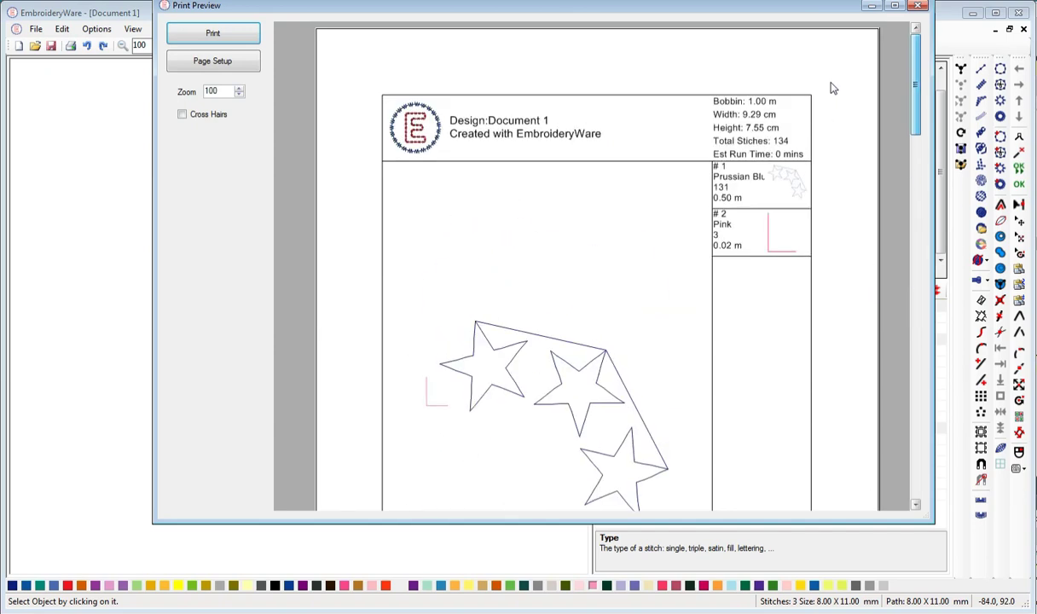
{"action": "left_click", "coordinate": [920, 6]}
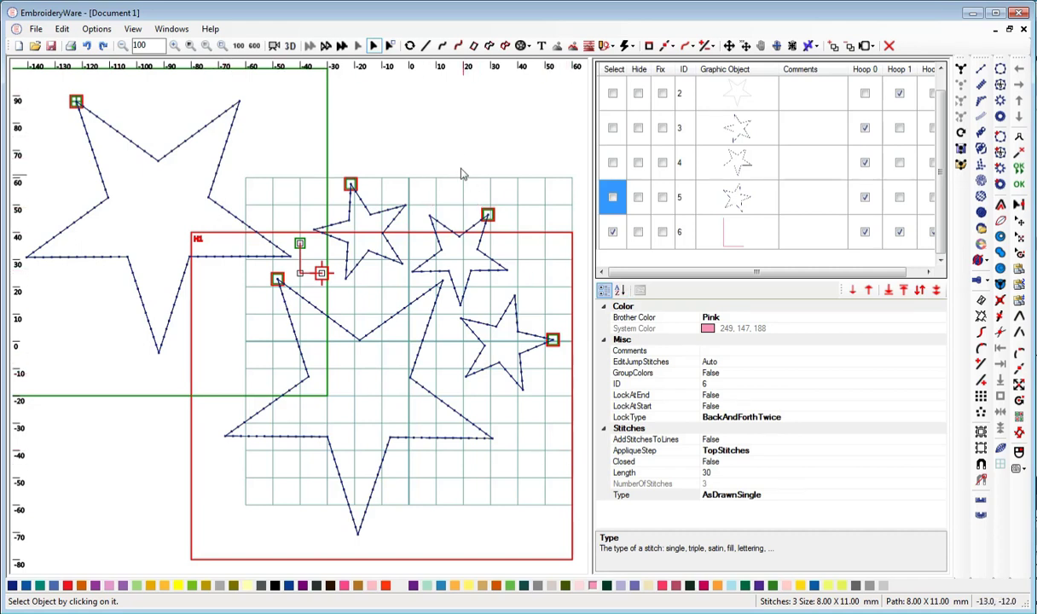
Bring both hoops into view and look up the file export options for the multi-hoop design.
{"action": "left_click_drag", "start_coordinate": [419, 165], "coordinate": [439, 187]}
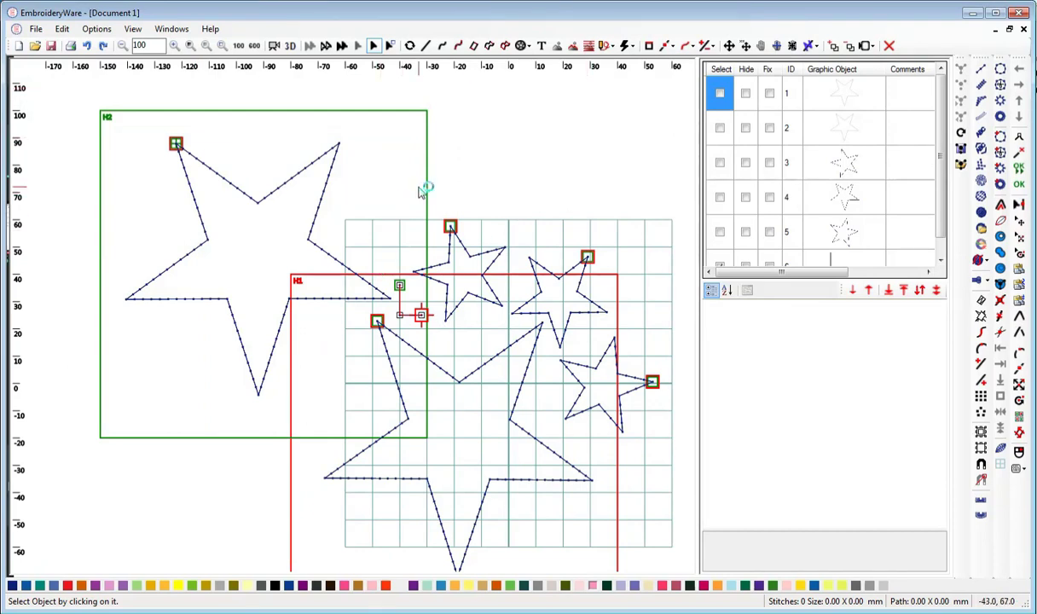
{"action": "left_click", "coordinate": [34, 29]}
{"action": "mouse_move", "coordinate": [75, 188]}
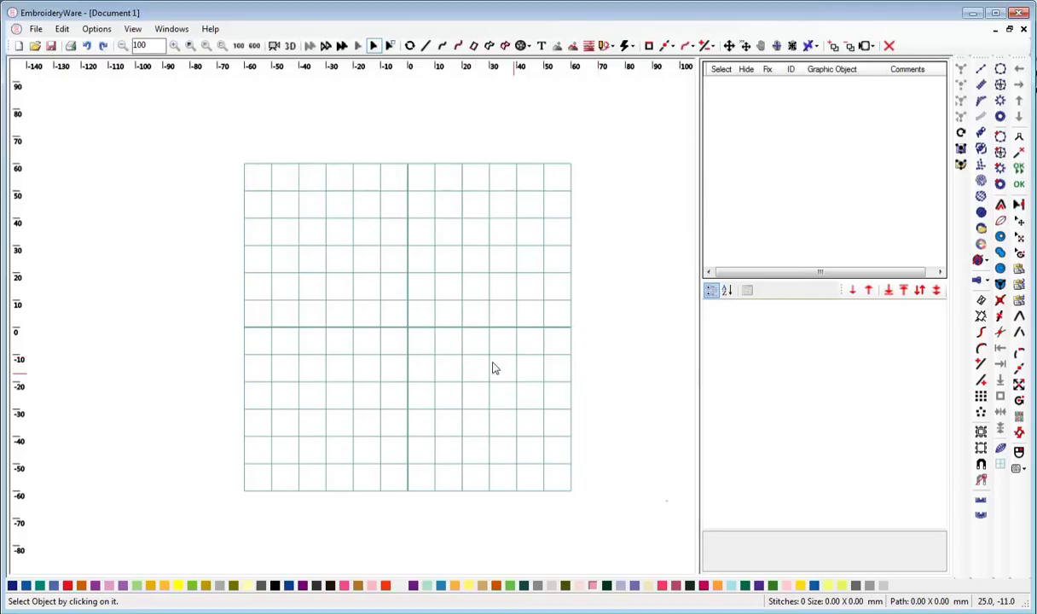
Draw a diagonal straight line from about (-33, -28) to (25, 35) on the empty grid.
{"action": "left_click_drag", "start_coordinate": [443, 380], "coordinate": [444, 379]}
{"action": "scroll", "coordinate": [509, 359], "scroll_direction": "up", "scroll_amount": 4}
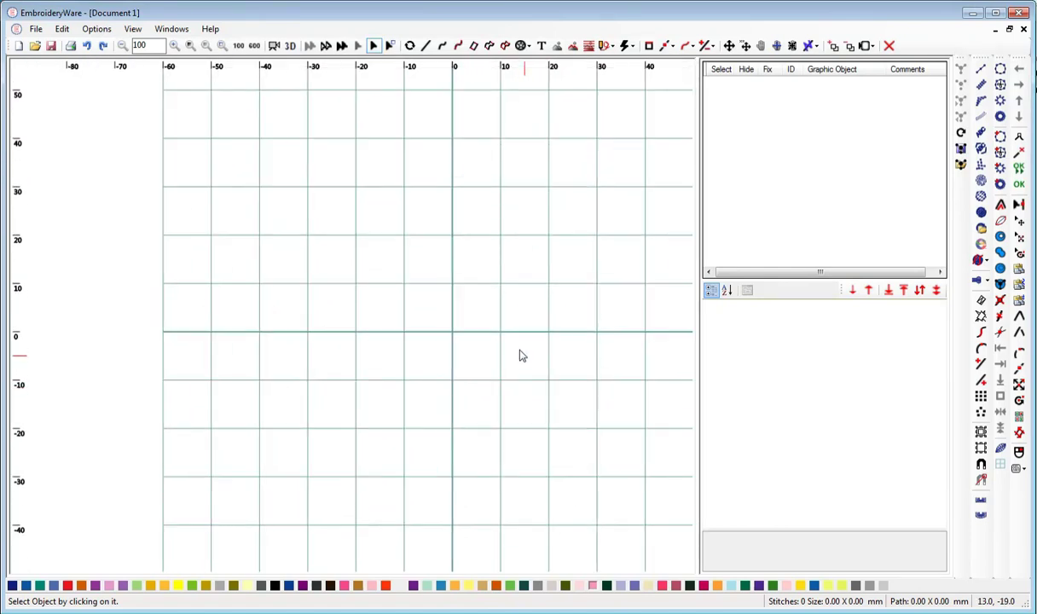
{"action": "left_click", "coordinate": [441, 45]}
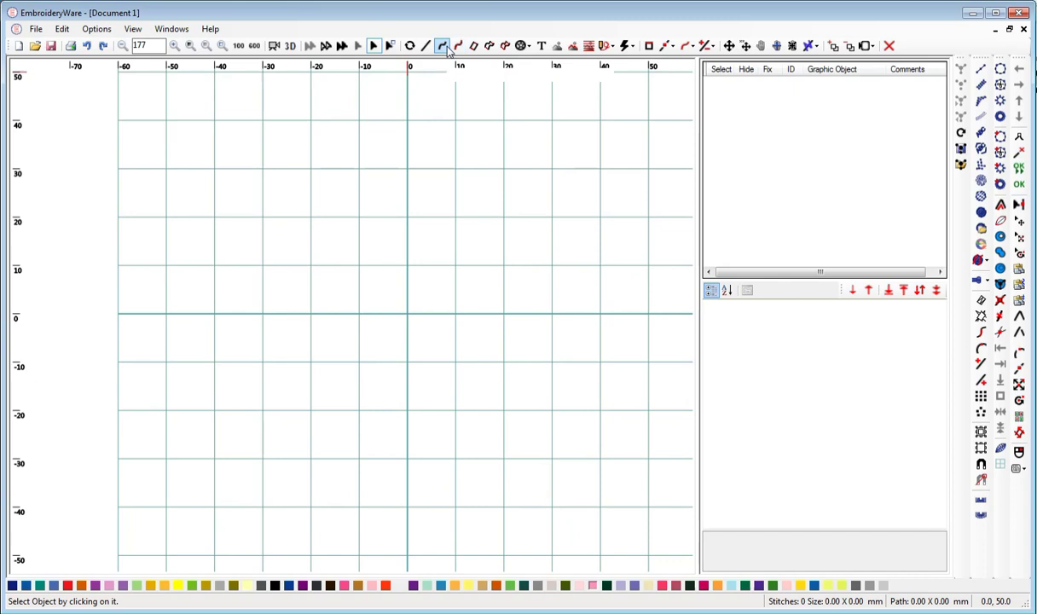
{"action": "left_click", "coordinate": [426, 45]}
{"action": "left_click", "coordinate": [249, 448]}
{"action": "left_click", "coordinate": [527, 145]}
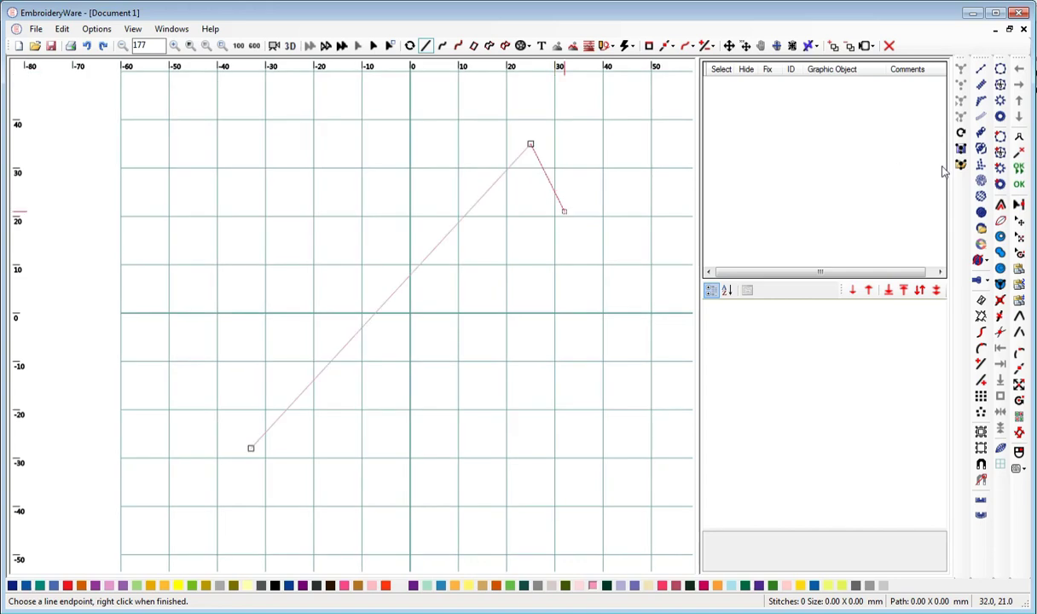
{"action": "left_click", "coordinate": [1019, 184]}
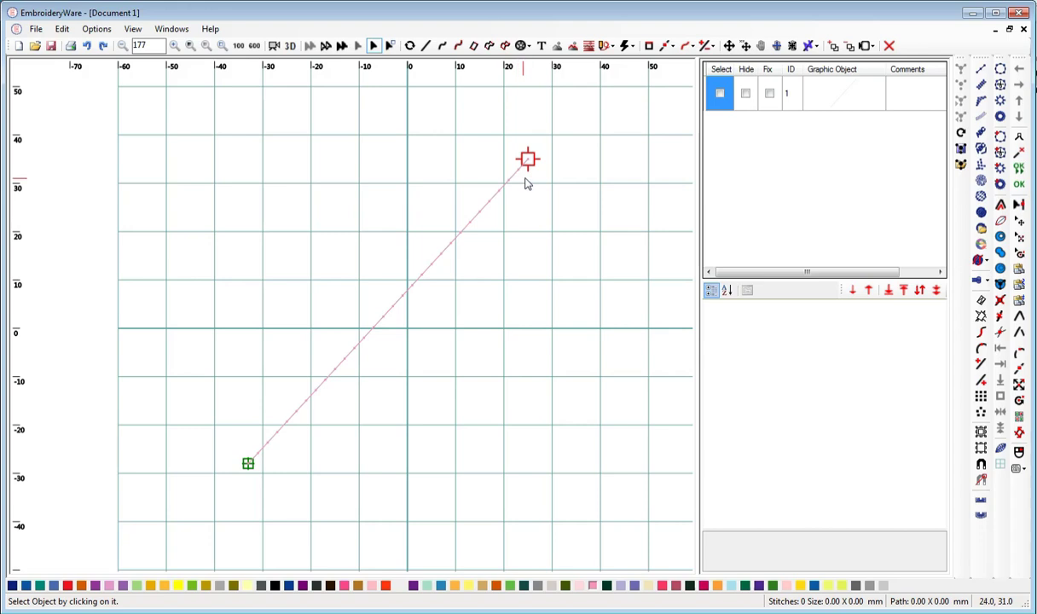
Select the diagonal line, set its LockAtEnd property to True, and show the stitches in the 3D view.
{"action": "scroll", "coordinate": [525, 181], "scroll_direction": "up", "scroll_amount": 2}
{"action": "scroll", "coordinate": [534, 182], "scroll_direction": "up", "scroll_amount": 4}
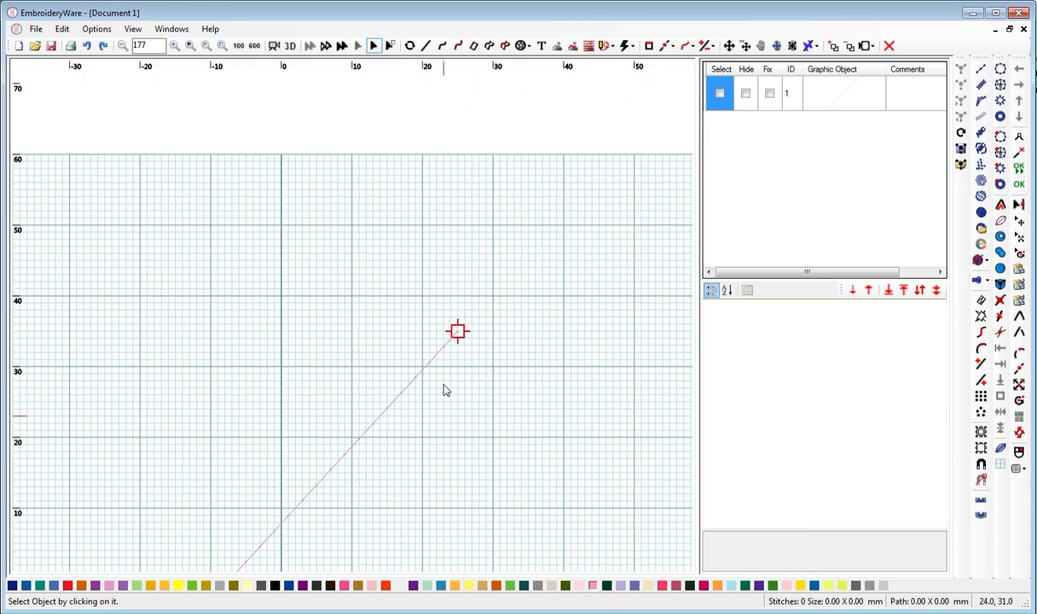
{"action": "scroll", "coordinate": [512, 399], "scroll_direction": "up", "scroll_amount": 5}
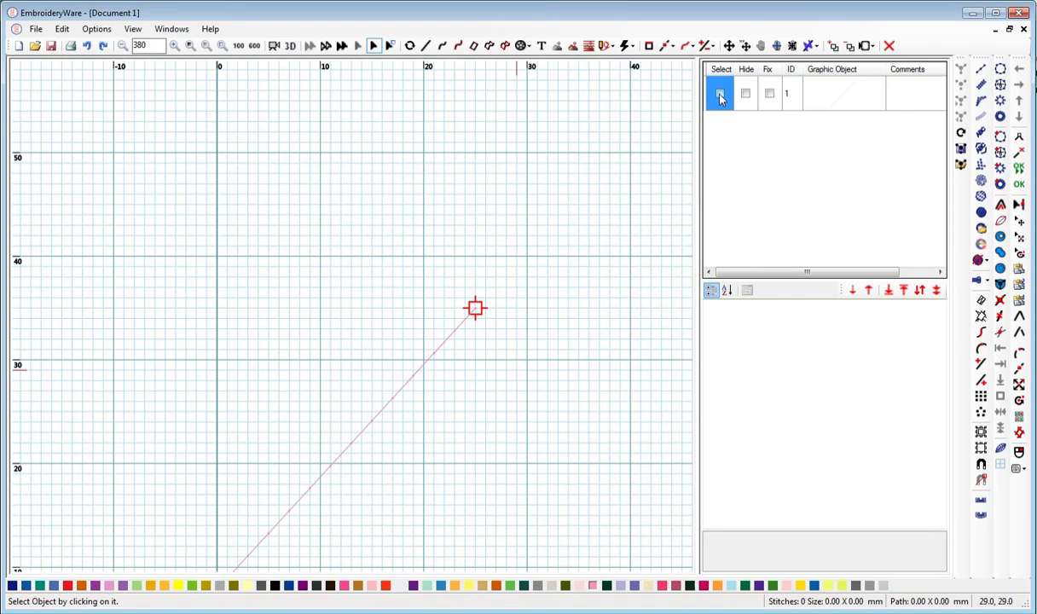
{"action": "left_click", "coordinate": [720, 94]}
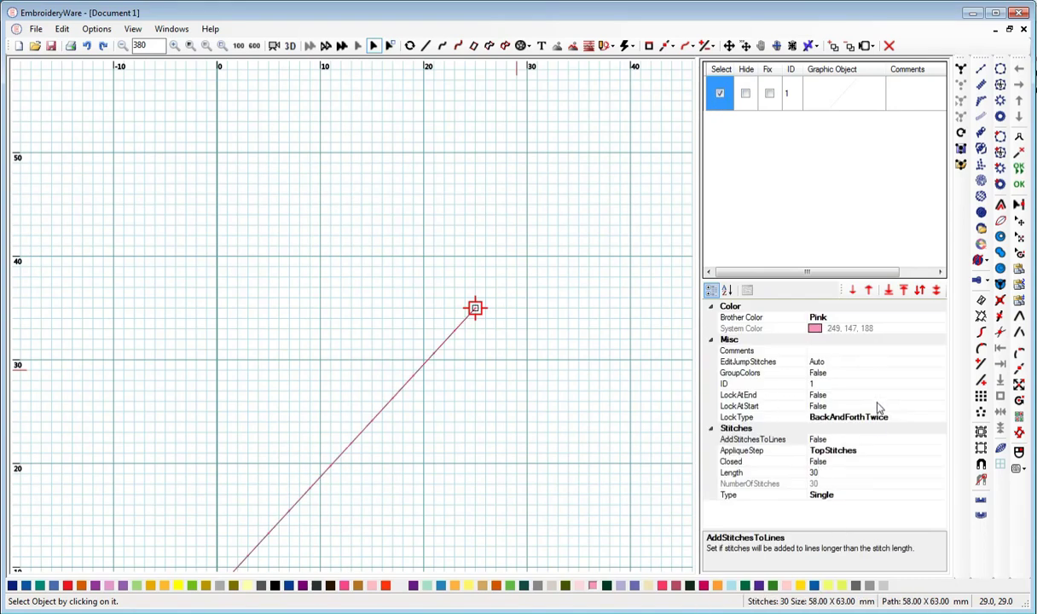
{"action": "left_click", "coordinate": [911, 395]}
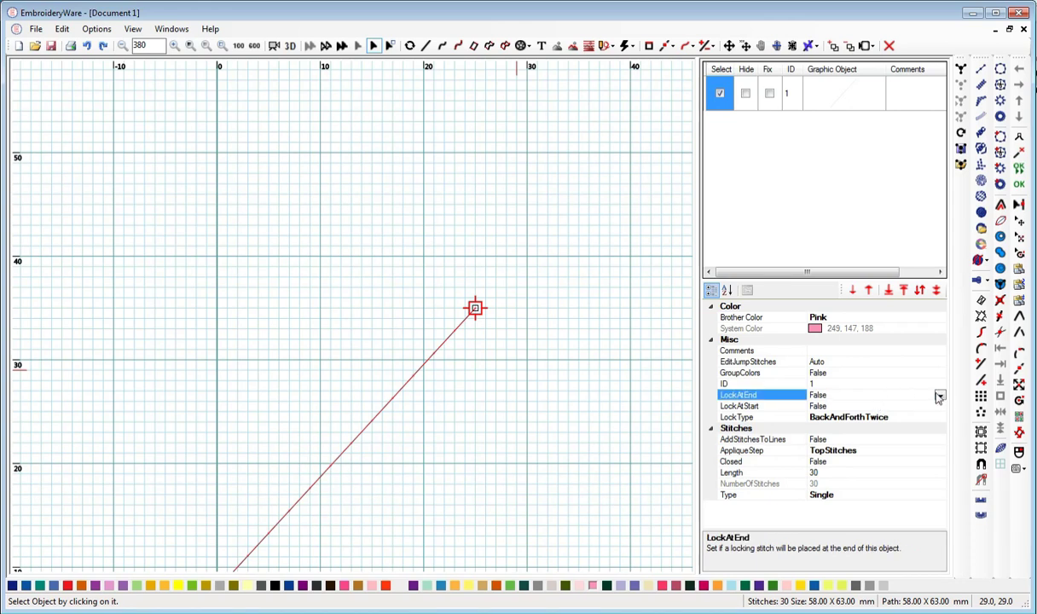
{"action": "left_click", "coordinate": [939, 395]}
{"action": "left_click", "coordinate": [844, 416]}
{"action": "left_click", "coordinate": [290, 46]}
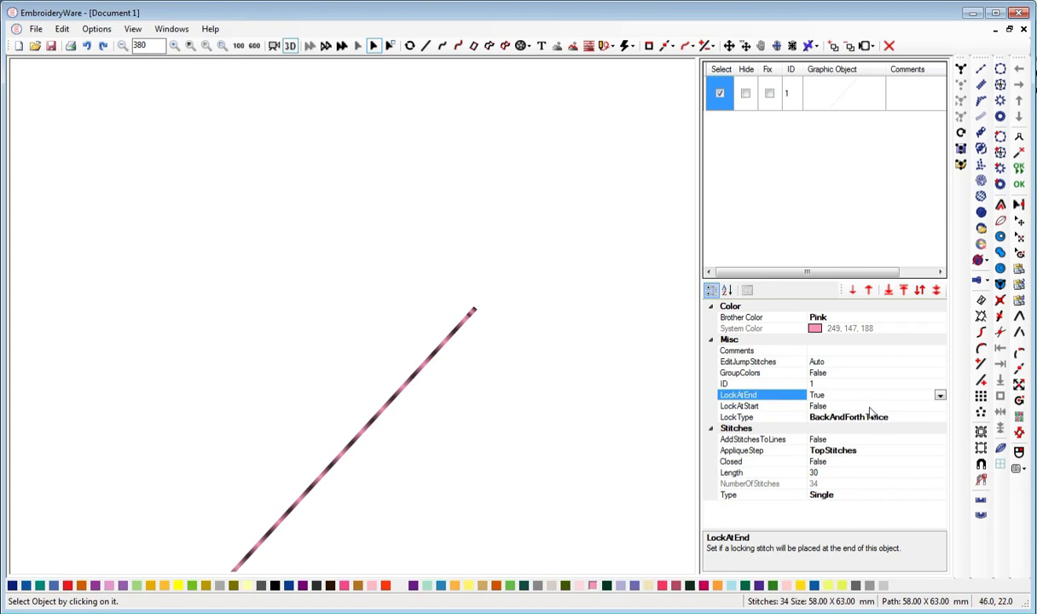
Set the line's LockType to AtPointTwice and inspect its upper end up close in the 3D and normal views.
{"action": "left_click", "coordinate": [740, 417]}
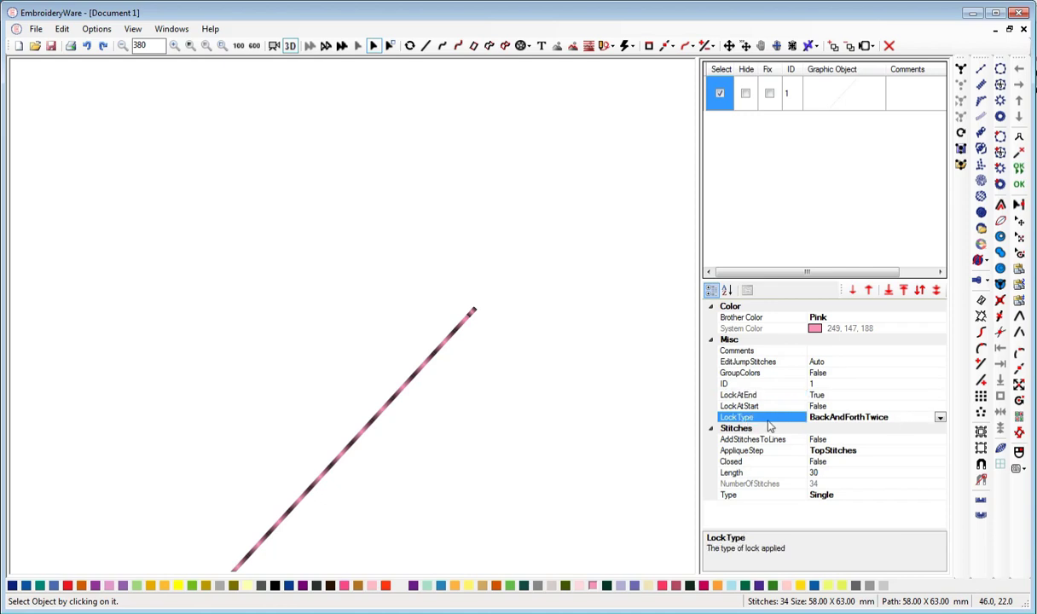
{"action": "left_click", "coordinate": [940, 417]}
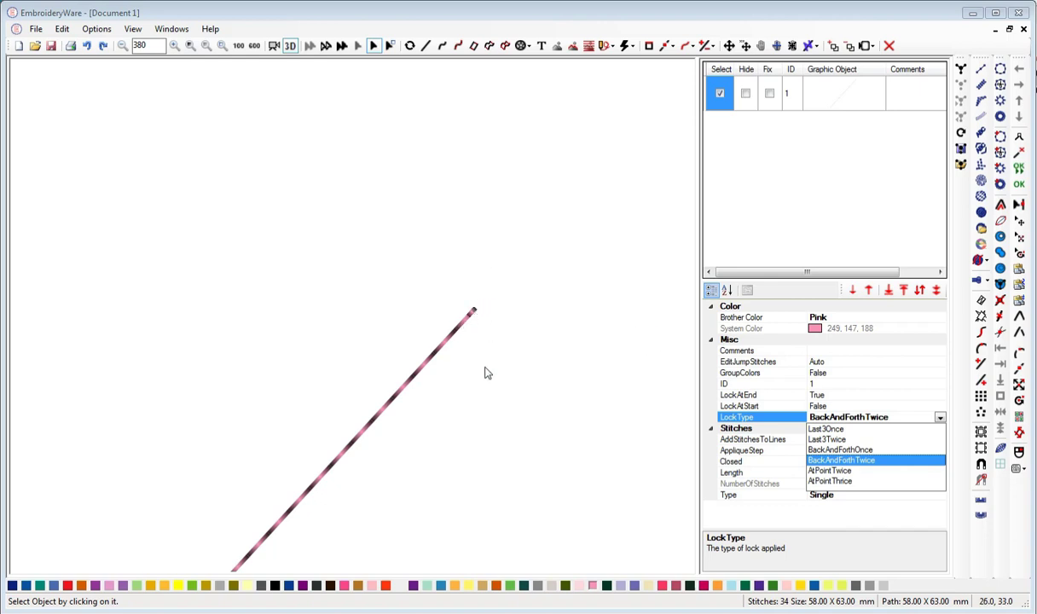
{"action": "left_click", "coordinate": [850, 472]}
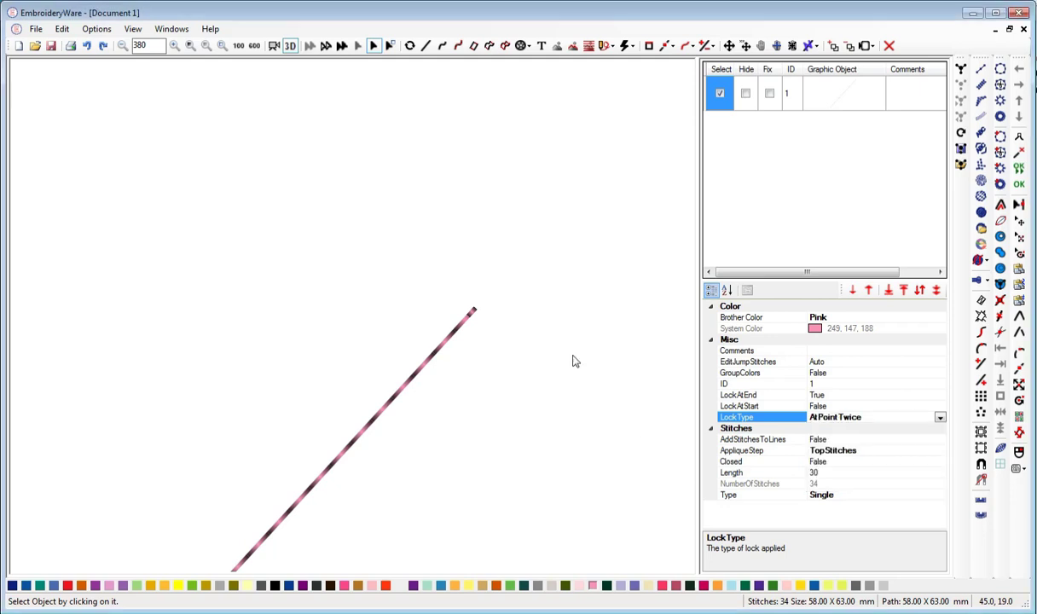
{"action": "left_click", "coordinate": [291, 46]}
{"action": "left_click", "coordinate": [291, 46]}
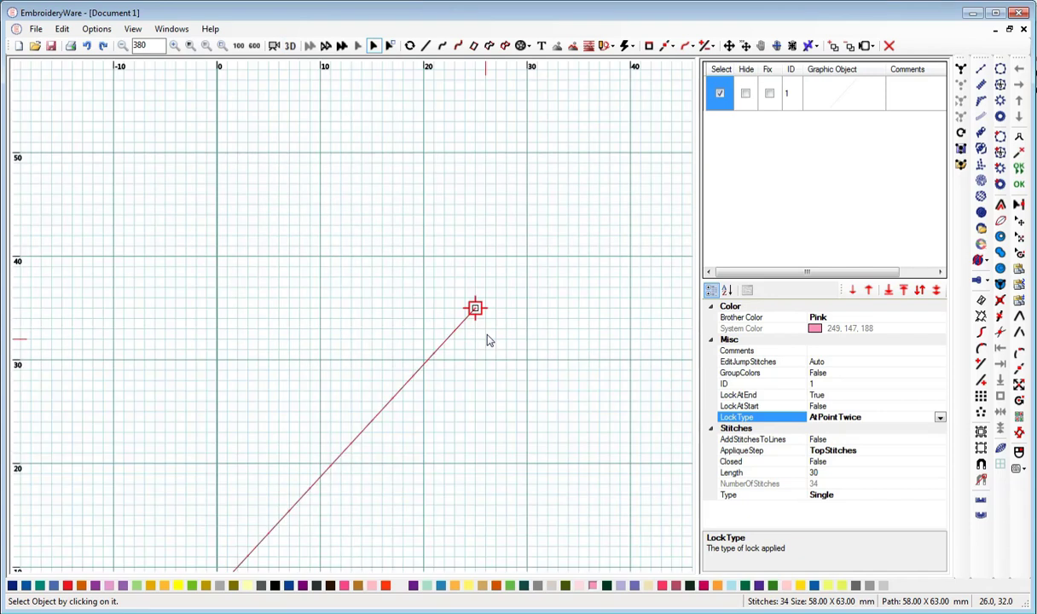
{"action": "scroll", "coordinate": [488, 336], "scroll_direction": "up", "scroll_amount": 4}
{"action": "left_click_drag", "start_coordinate": [594, 346], "coordinate": [539, 346]}
{"action": "left_click", "coordinate": [291, 46]}
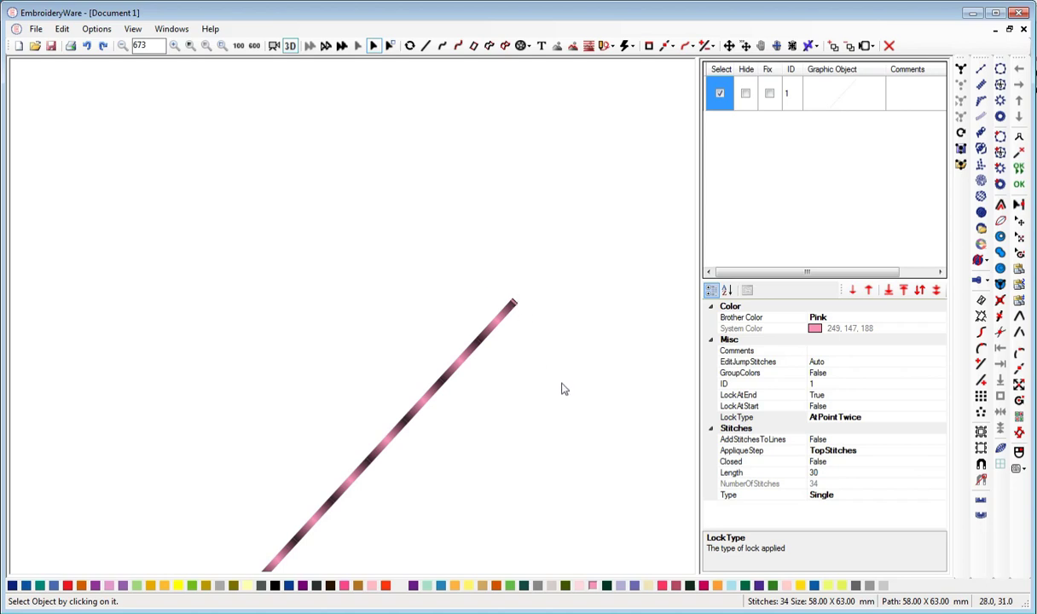
{"action": "key", "text": "3"}
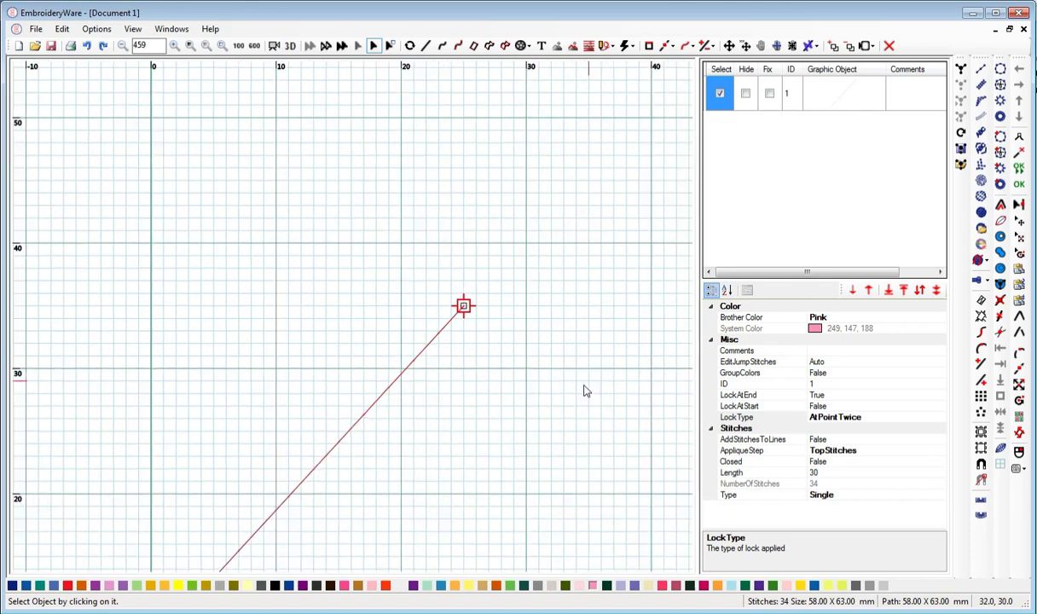
Set the line's LockType to AtPointThrice and compare its upper end in the 3D and normal views.
{"action": "left_click", "coordinate": [920, 419]}
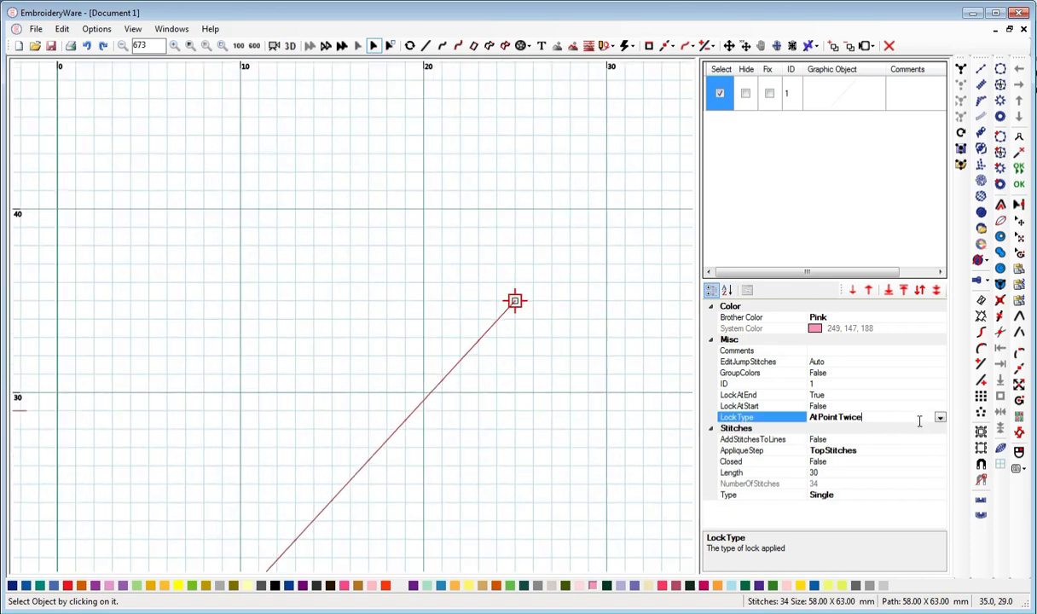
{"action": "left_click", "coordinate": [939, 418]}
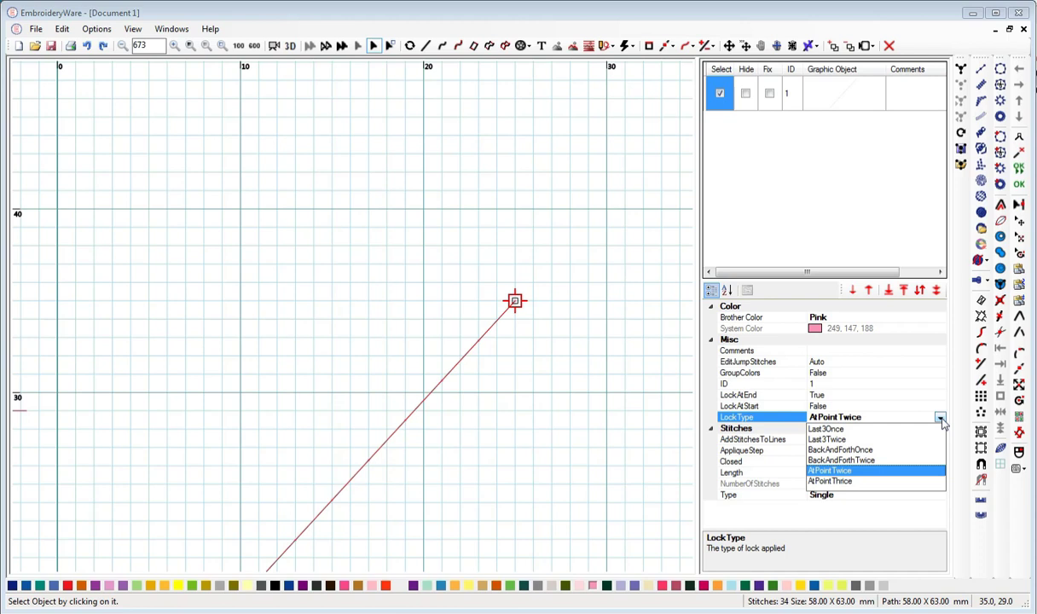
{"action": "left_click", "coordinate": [842, 482]}
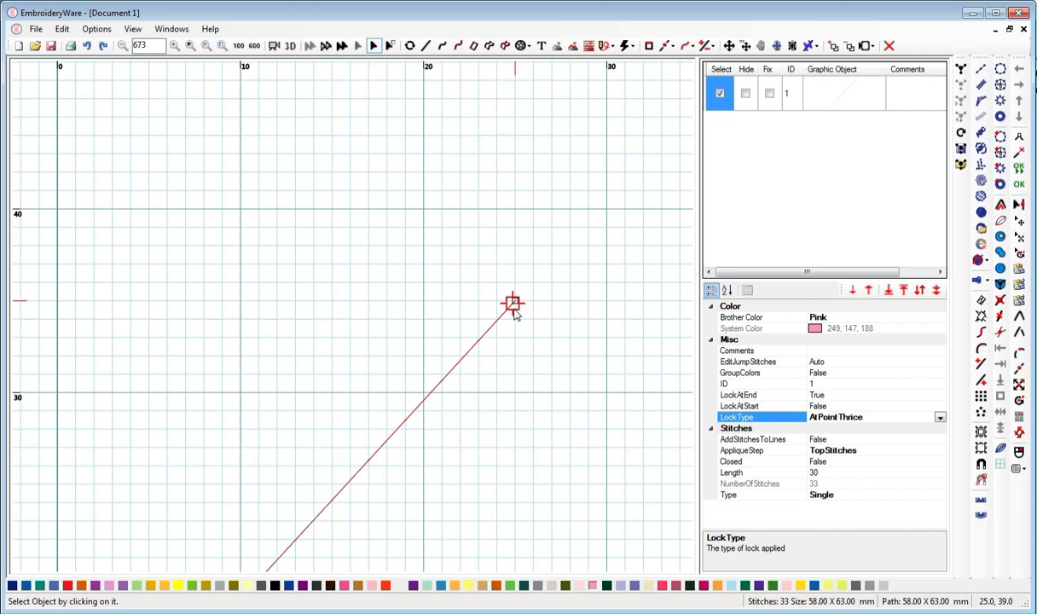
{"action": "left_click", "coordinate": [290, 46]}
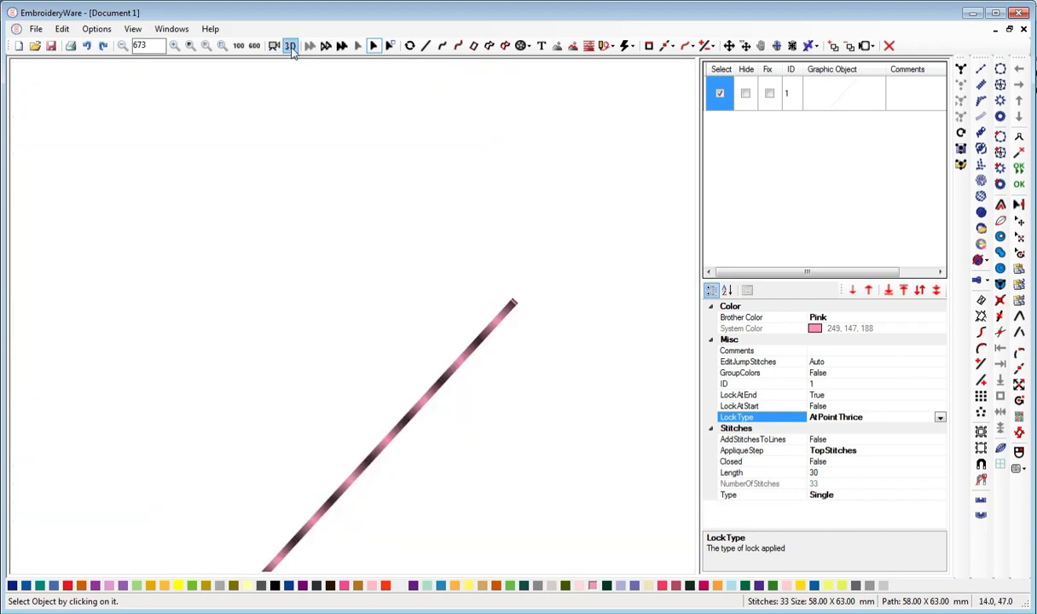
{"action": "left_click", "coordinate": [290, 46]}
{"action": "left_click", "coordinate": [290, 46]}
{"action": "left_click", "coordinate": [290, 46]}
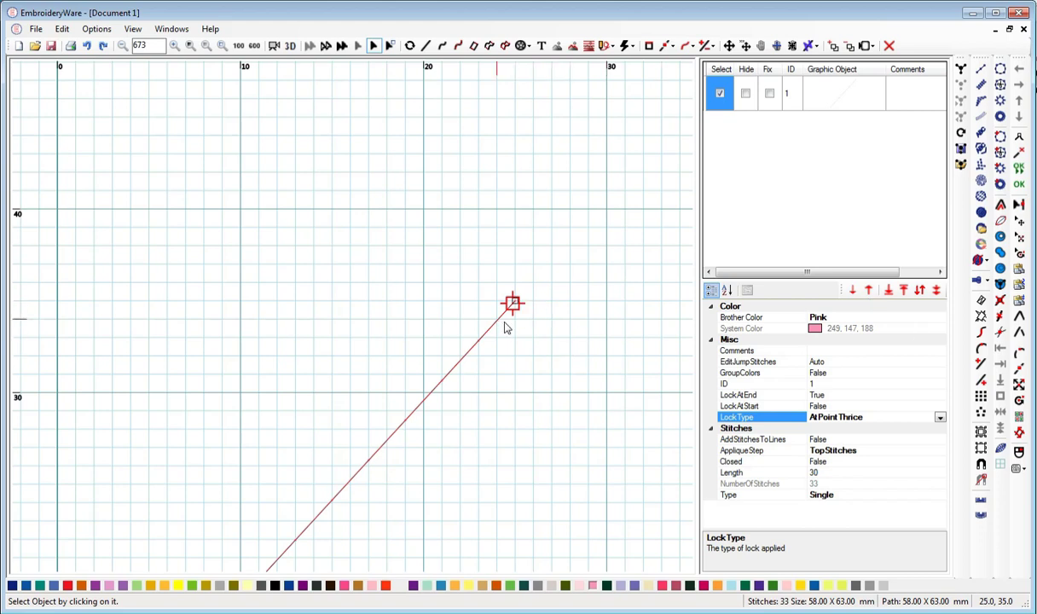
Set the diagonal line's LockType to Last3Once and compare its upper end in the 3D and normal views.
{"action": "left_click", "coordinate": [939, 418]}
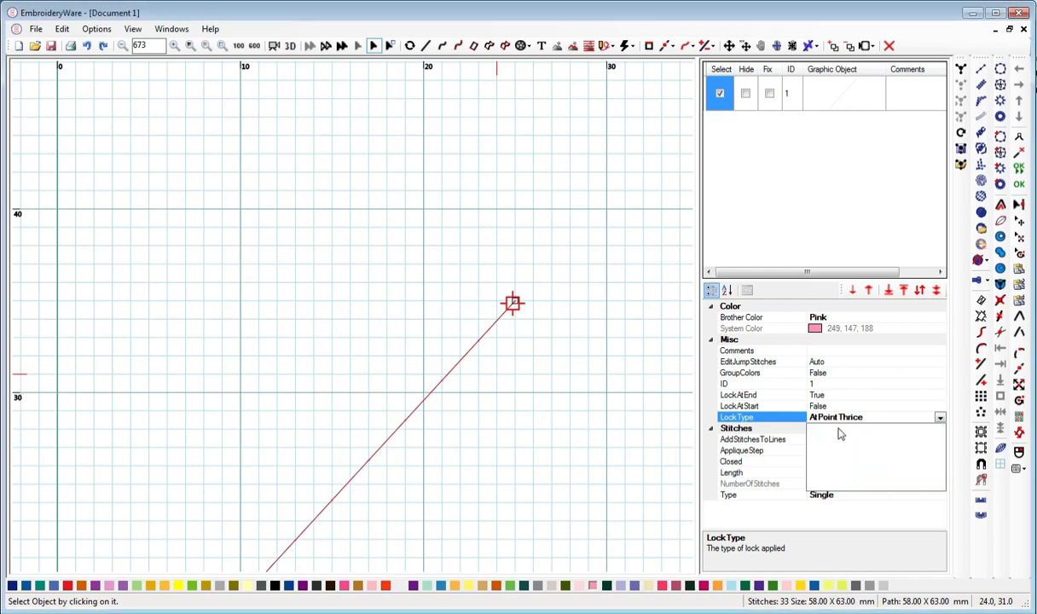
{"action": "left_click", "coordinate": [827, 429]}
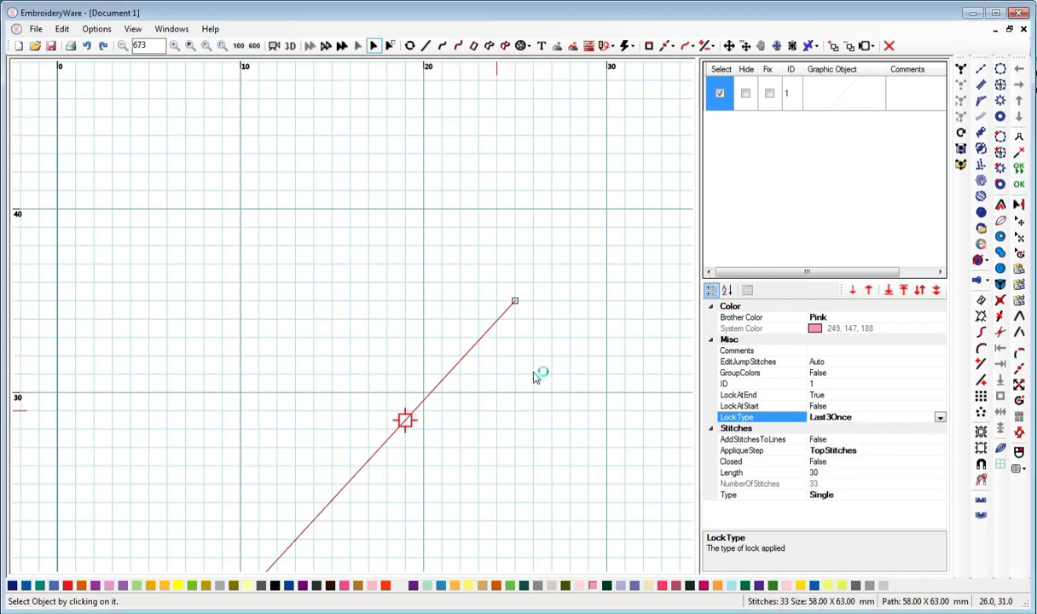
{"action": "left_click", "coordinate": [290, 46]}
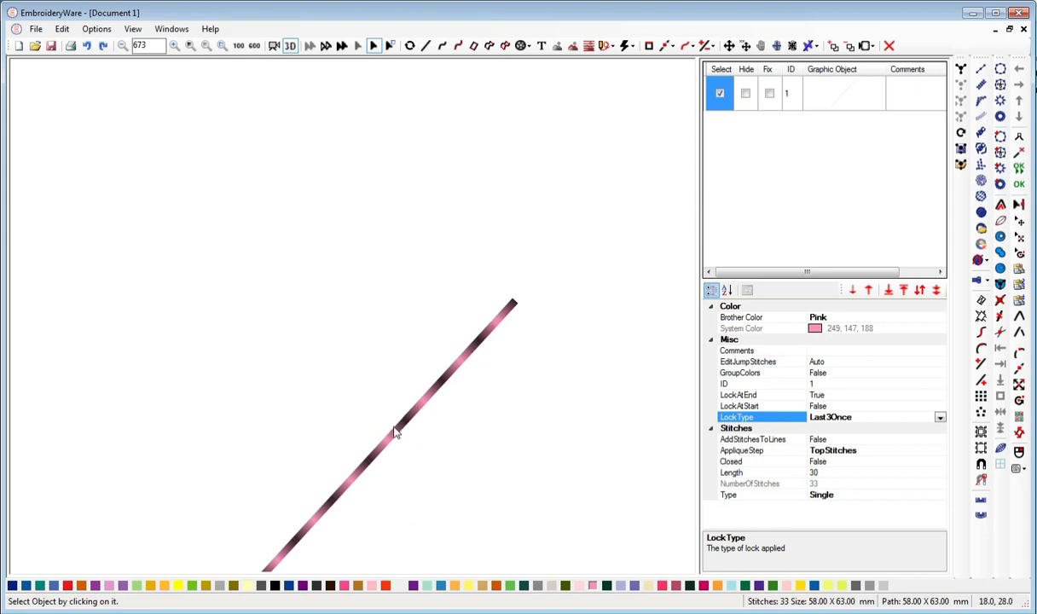
{"action": "left_click", "coordinate": [290, 45]}
{"action": "scroll", "coordinate": [512, 390], "scroll_direction": "down", "scroll_amount": 3}
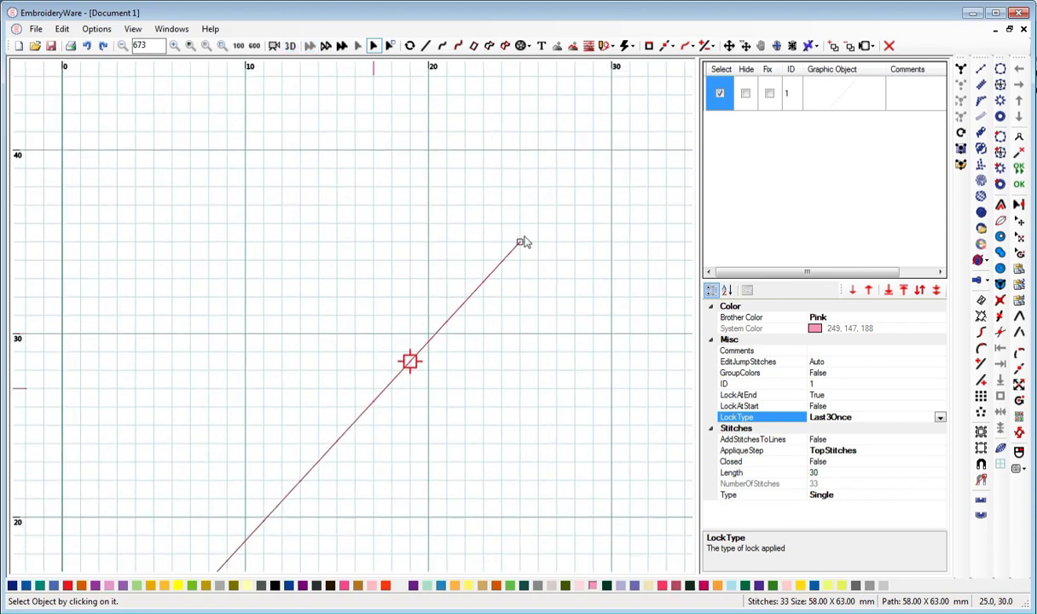
Delete the diagonal line from the grid.
{"action": "left_click", "coordinate": [431, 365]}
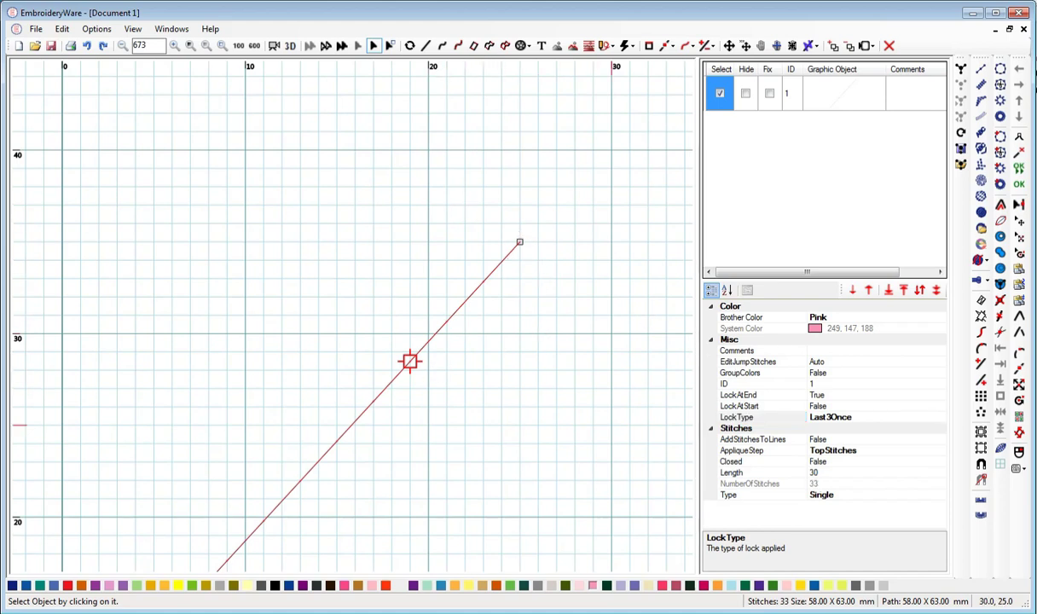
{"action": "key", "text": "Delete"}
{"action": "scroll", "coordinate": [530, 235], "scroll_direction": "down", "scroll_amount": 3}
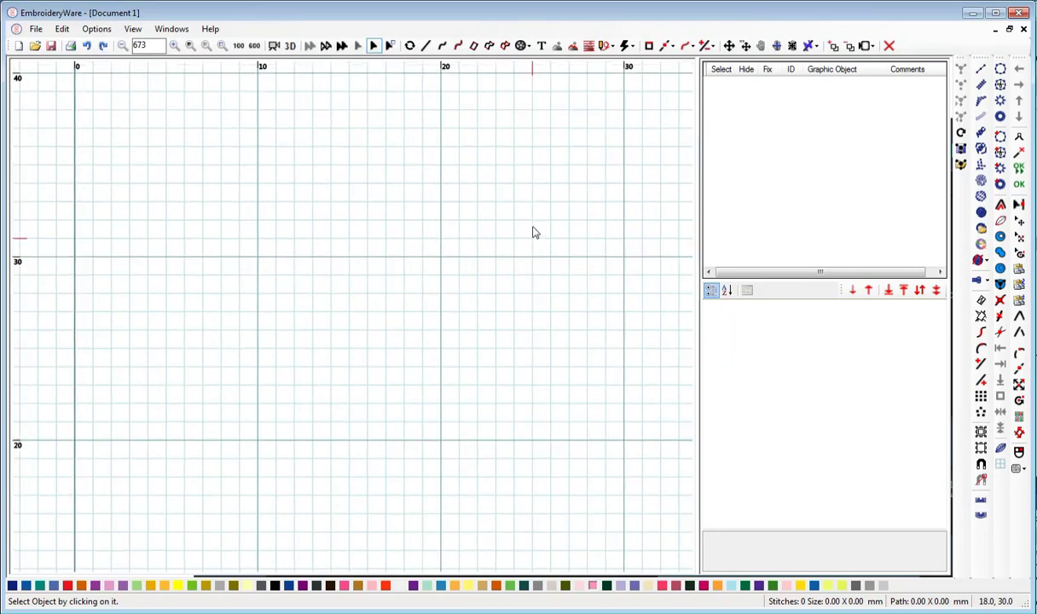
{"action": "scroll", "coordinate": [529, 241], "scroll_direction": "down", "scroll_amount": 4}
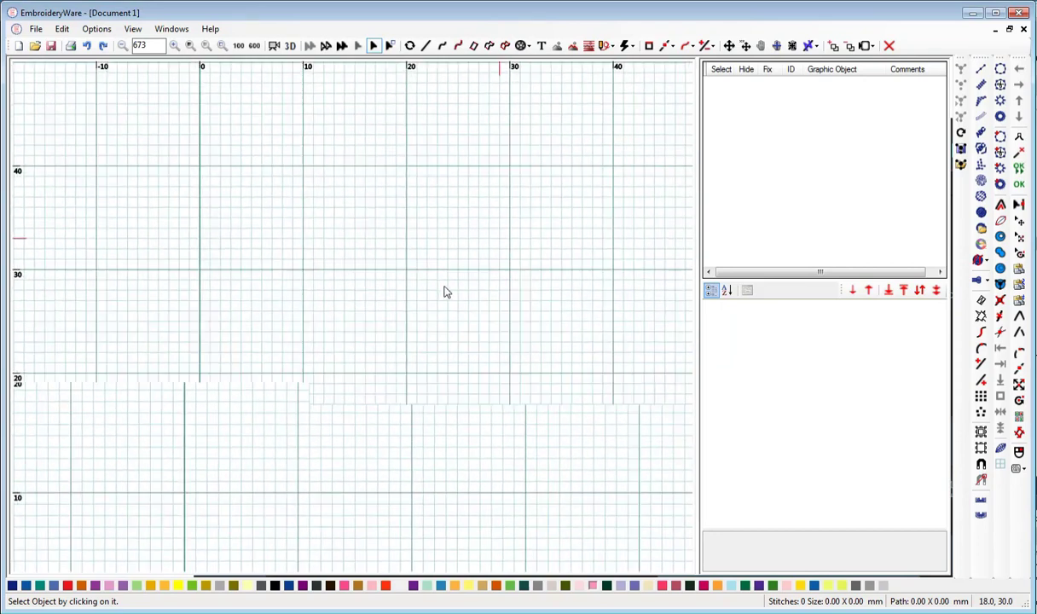
{"action": "scroll", "coordinate": [472, 222], "scroll_direction": "up", "scroll_amount": 4}
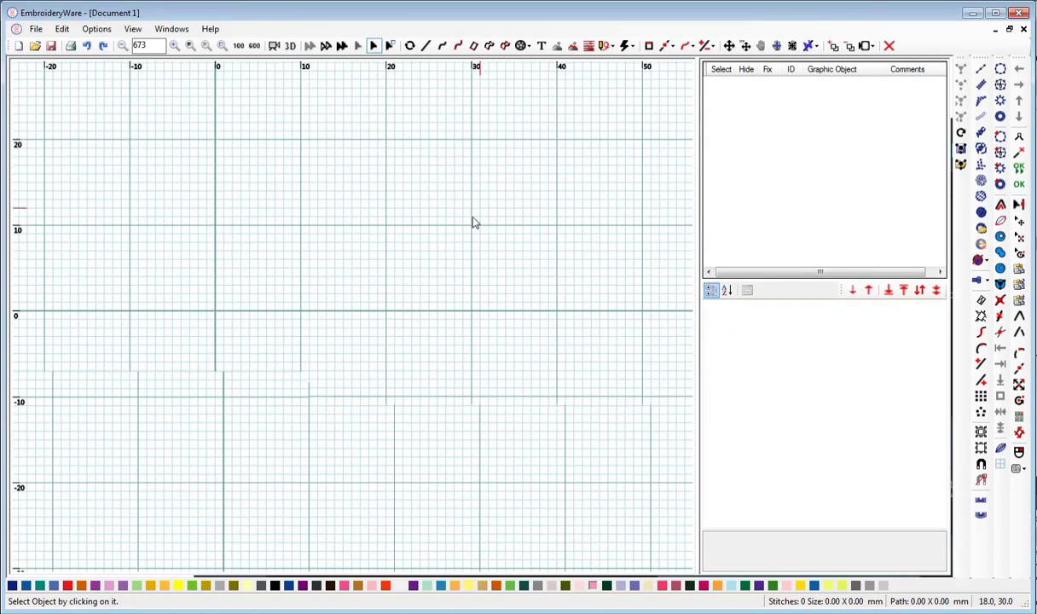
{"action": "scroll", "coordinate": [310, 344], "scroll_direction": "up", "scroll_amount": 2}
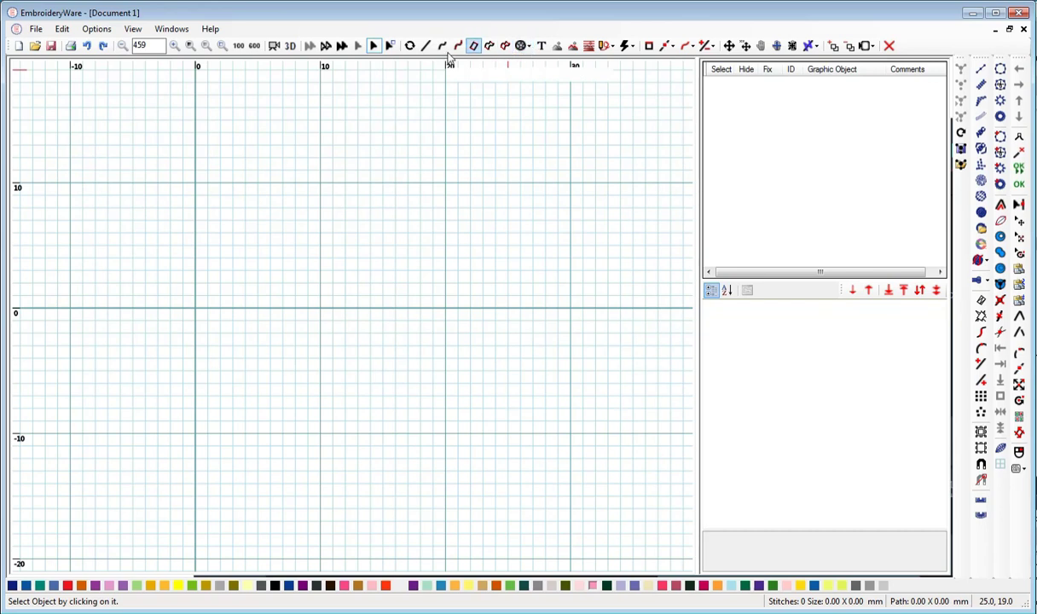
Draw a wavy, curved satin column about 41 by 19 mm, rising from around (-2, -8) to around (36, 10).
{"action": "left_click", "coordinate": [504, 45]}
{"action": "left_click", "coordinate": [157, 396]}
{"action": "left_click", "coordinate": [183, 420]}
{"action": "left_click", "coordinate": [232, 283]}
{"action": "left_click", "coordinate": [332, 346]}
{"action": "left_click", "coordinate": [382, 233]}
{"action": "left_click", "coordinate": [457, 346]}
{"action": "left_click", "coordinate": [558, 295]}
{"action": "left_click", "coordinate": [557, 357]}
{"action": "left_click", "coordinate": [558, 327]}
{"action": "left_click", "coordinate": [608, 182]}
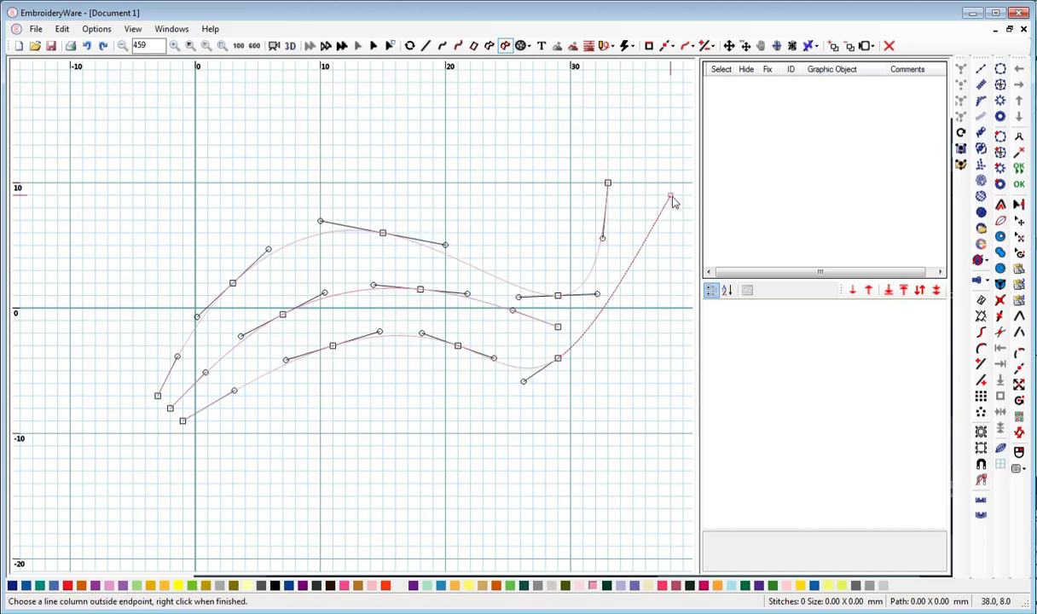
{"action": "left_click", "coordinate": [670, 196]}
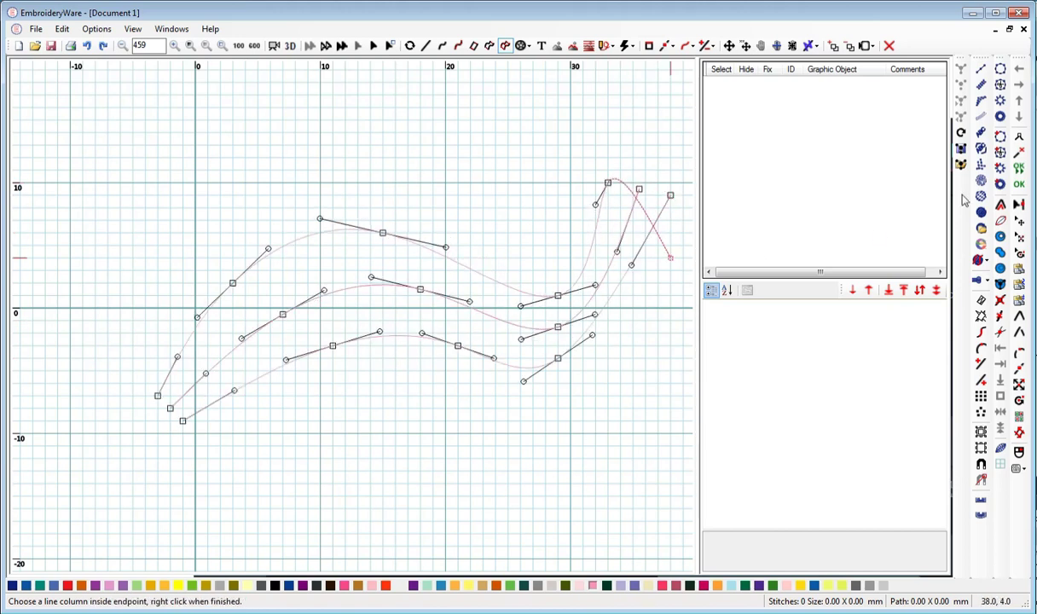
{"action": "left_click", "coordinate": [1020, 185]}
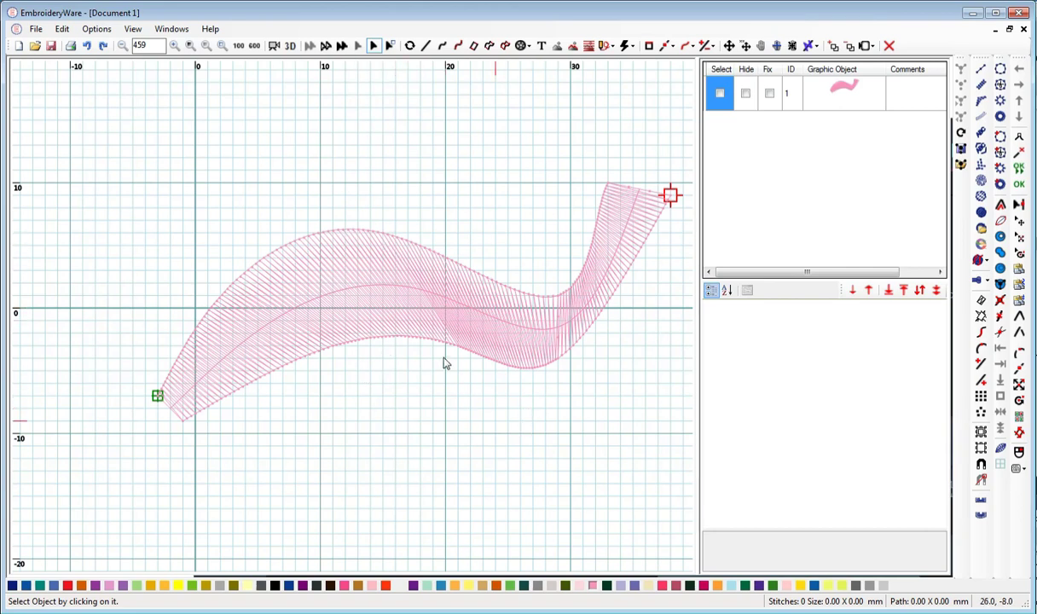
Select the satin column, set its AddStitchesToLines property to True, and show the stitches in the 3D view.
{"action": "left_click", "coordinate": [720, 92]}
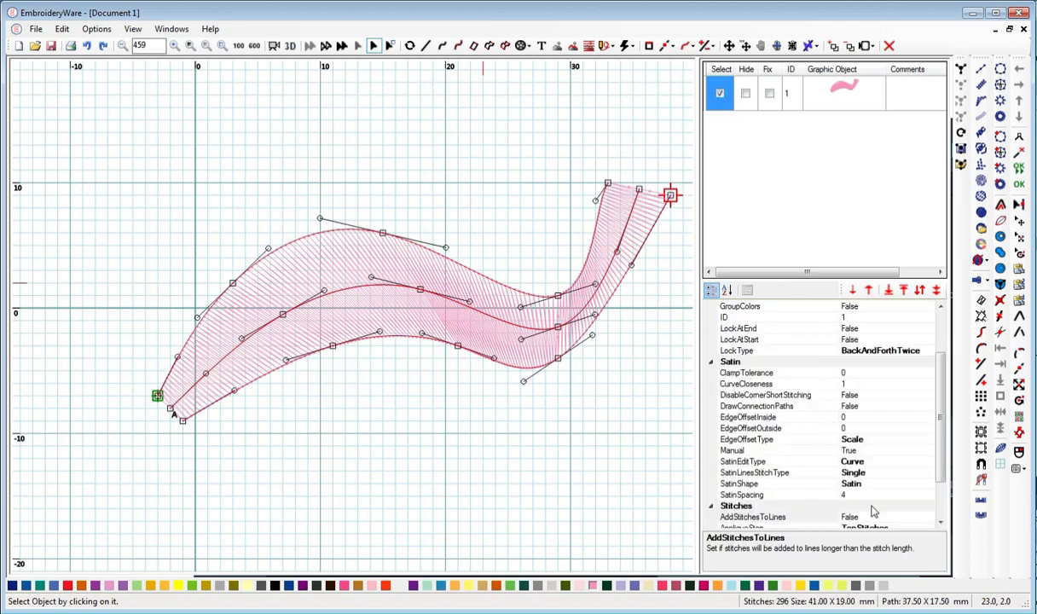
{"action": "scroll", "coordinate": [895, 482], "scroll_direction": "down", "scroll_amount": 2}
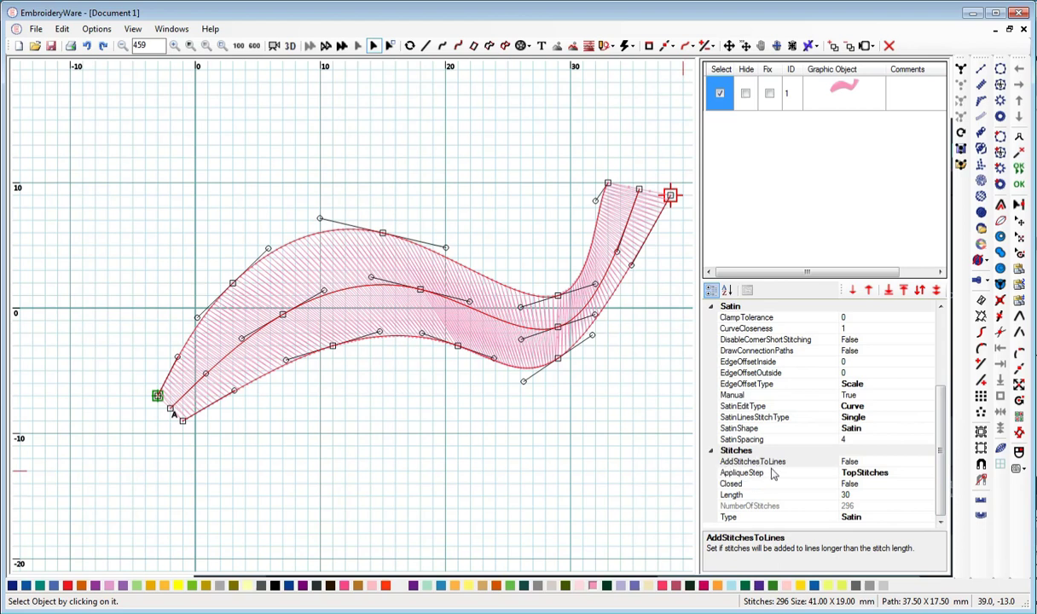
{"action": "left_click", "coordinate": [897, 461]}
{"action": "left_click", "coordinate": [928, 462]}
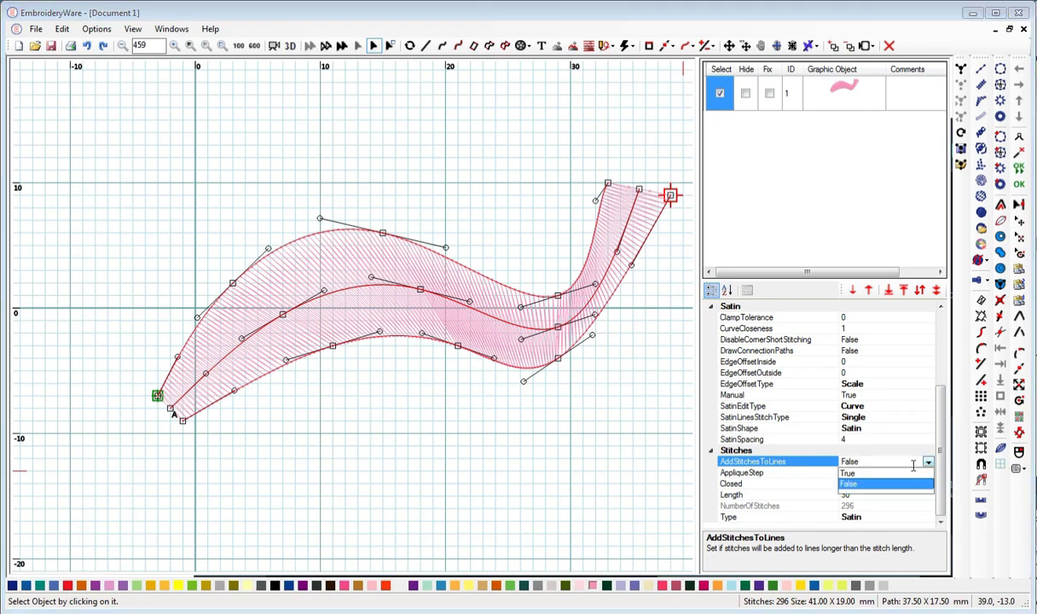
{"action": "left_click", "coordinate": [853, 473]}
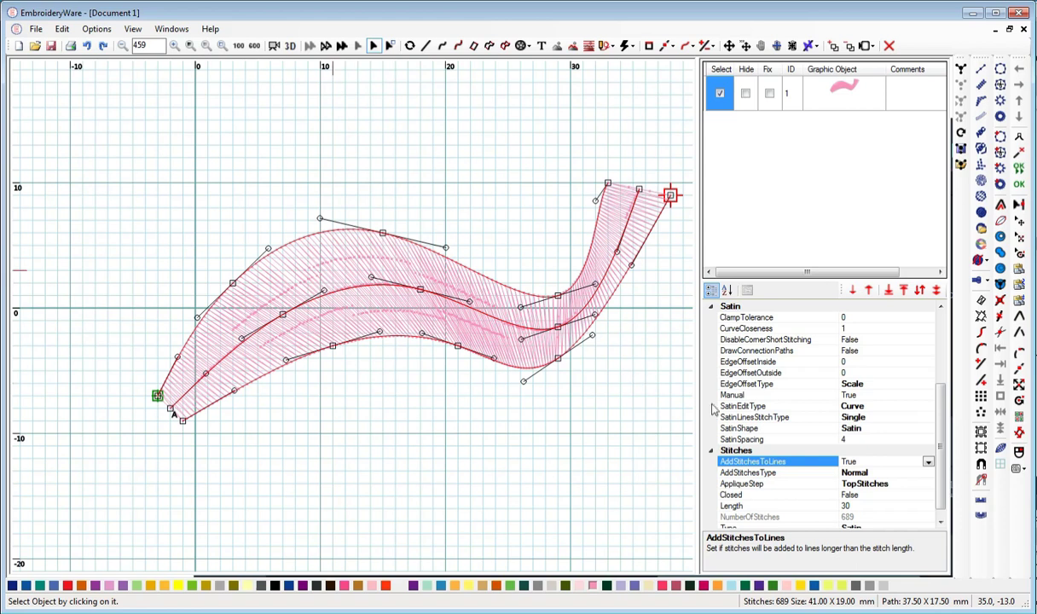
{"action": "left_click", "coordinate": [871, 506]}
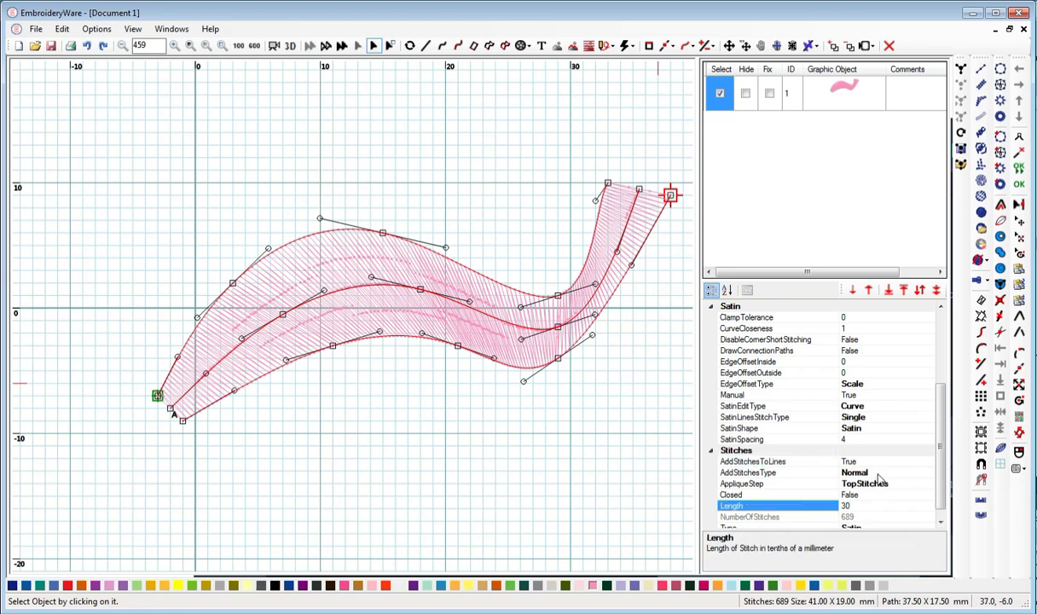
{"action": "left_click", "coordinate": [288, 46]}
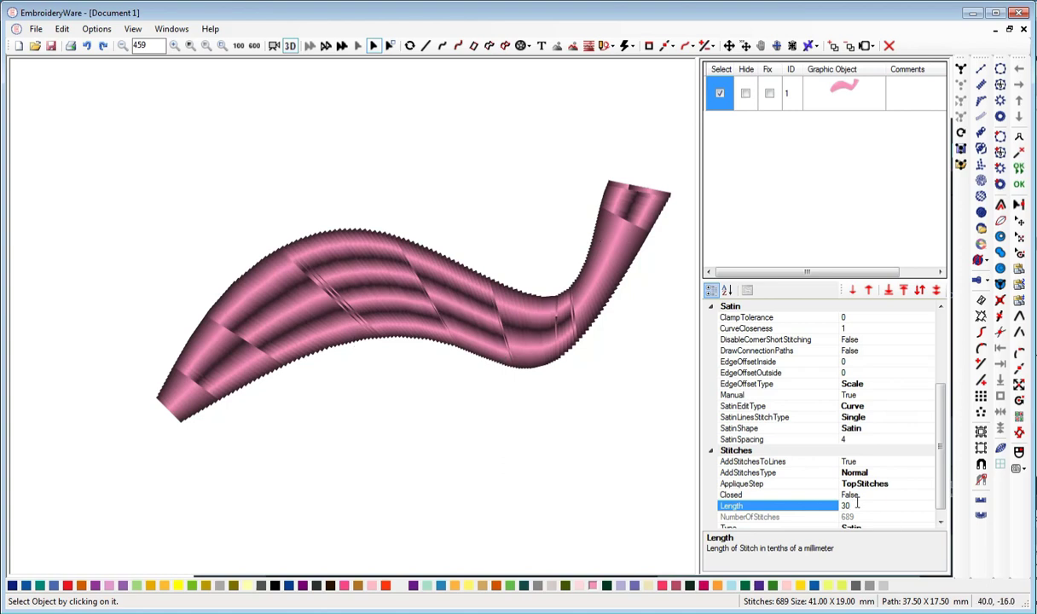
Set the satin column's AddStitchesType to FillPattern and return to the normal view.
{"action": "left_click", "coordinate": [905, 475]}
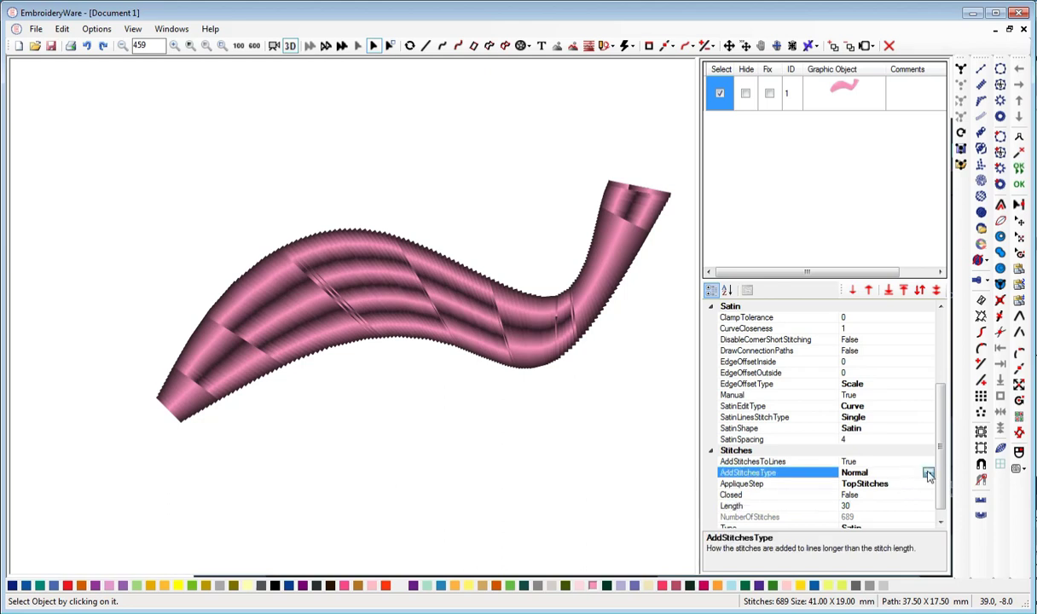
{"action": "left_click", "coordinate": [928, 473]}
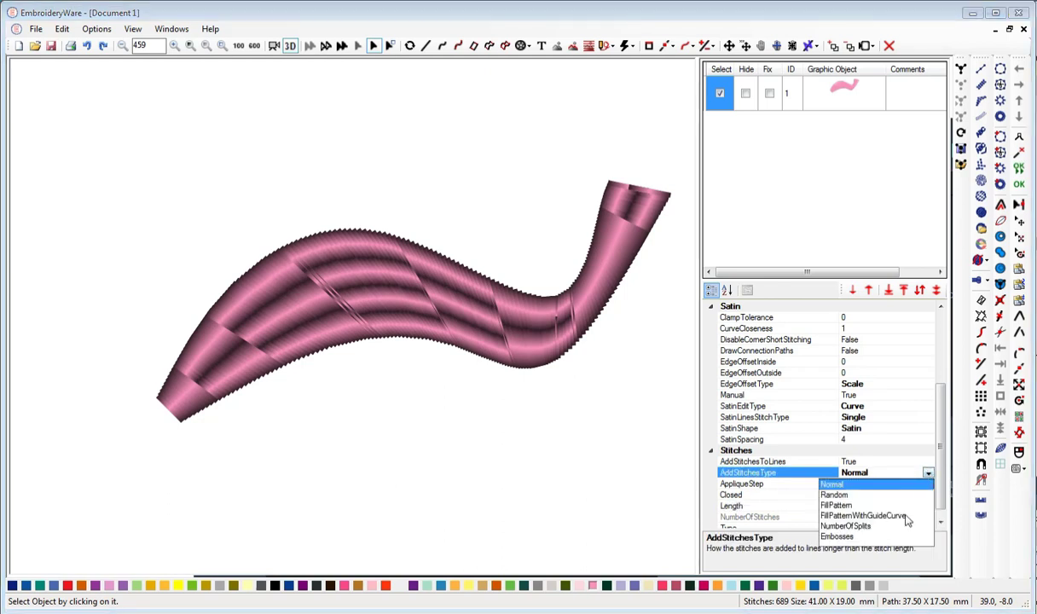
{"action": "left_click", "coordinate": [844, 505]}
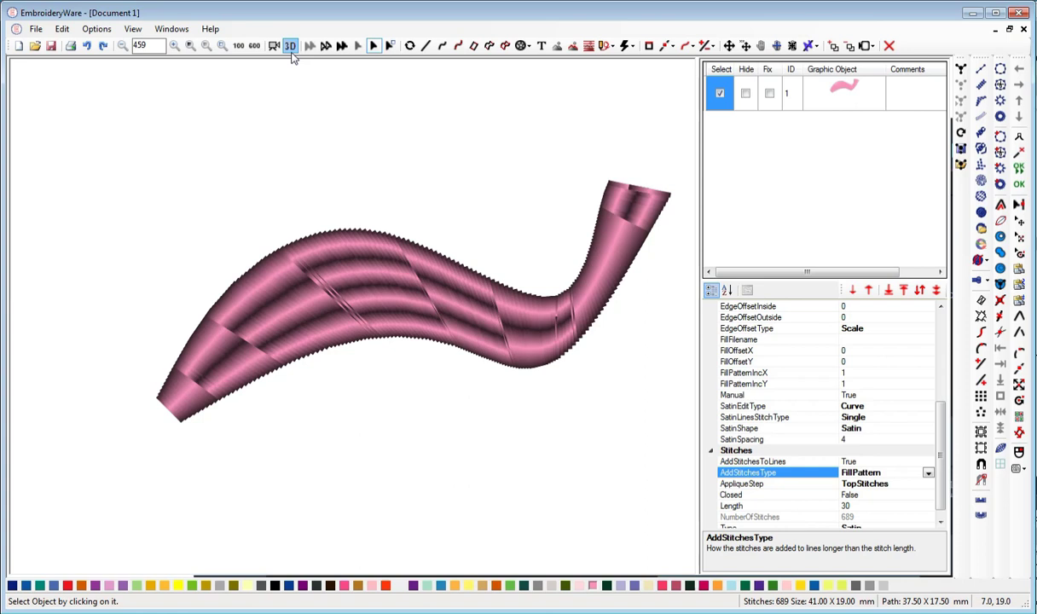
{"action": "left_click", "coordinate": [289, 47]}
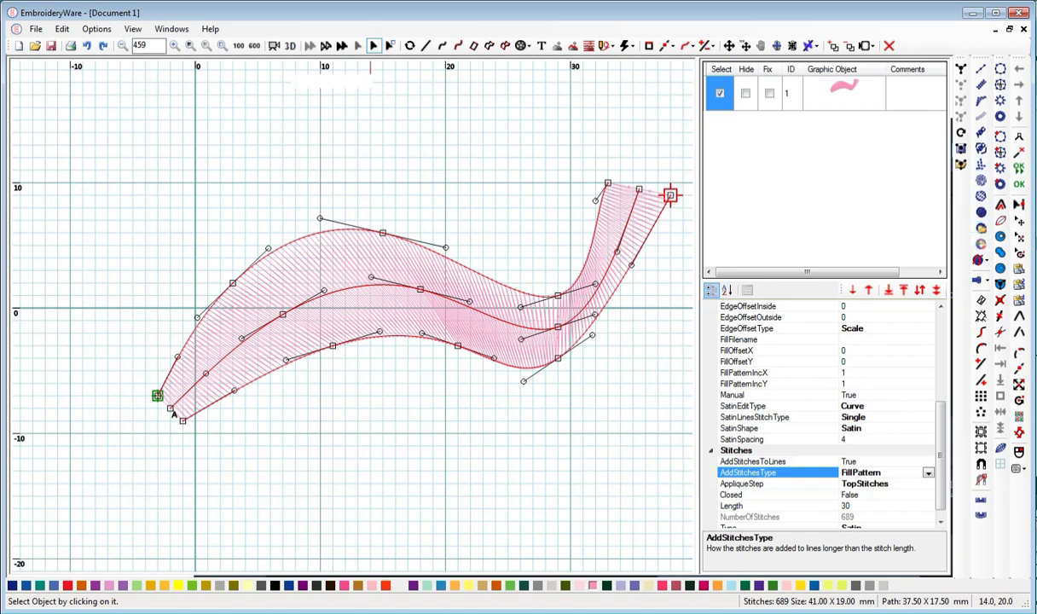
Try FillPatternWithGuideCurve as the satin column's AddStitchesType, and settle on Embosses.
{"action": "left_click", "coordinate": [927, 483]}
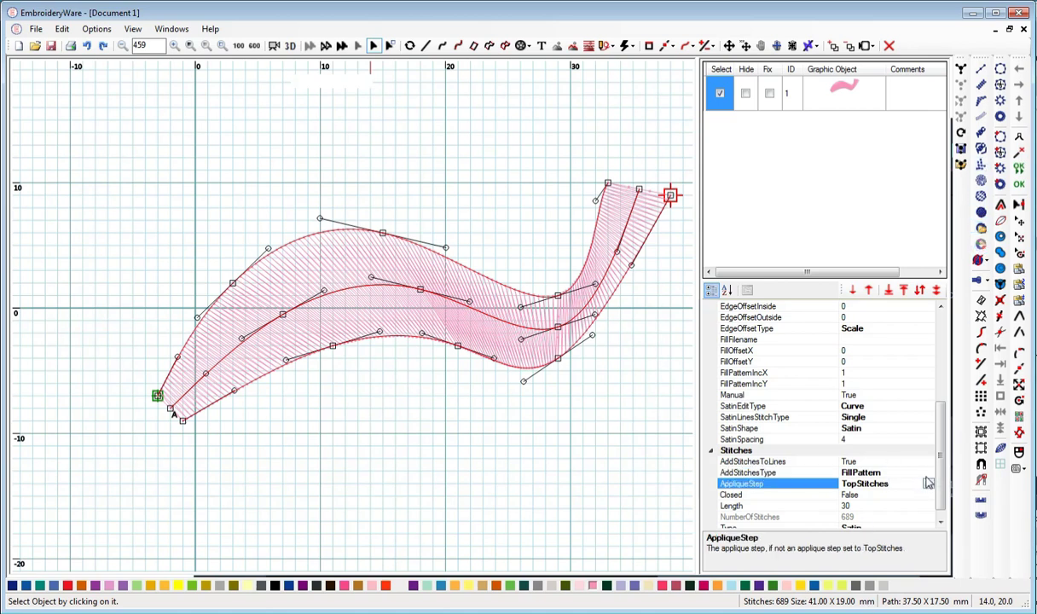
{"action": "left_click", "coordinate": [928, 474]}
{"action": "left_click", "coordinate": [928, 475]}
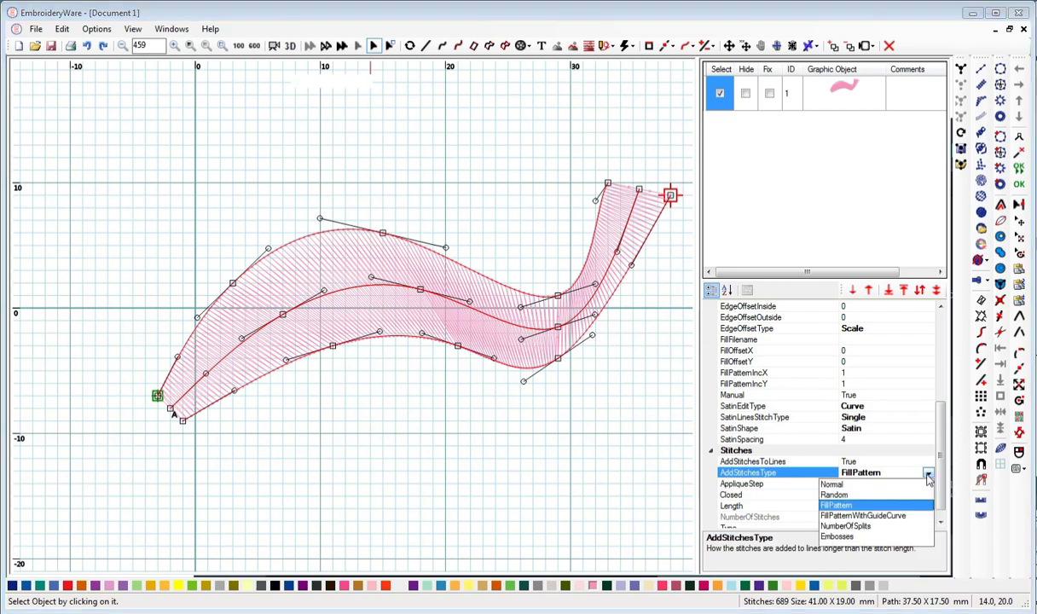
{"action": "left_click", "coordinate": [863, 515]}
{"action": "left_click", "coordinate": [928, 474]}
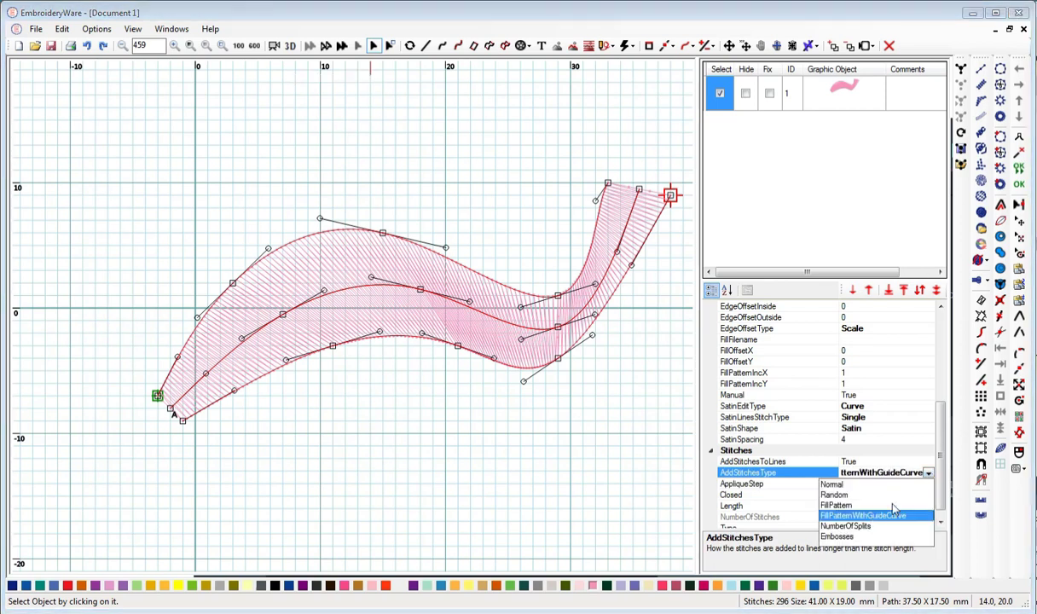
{"action": "left_click", "coordinate": [858, 537]}
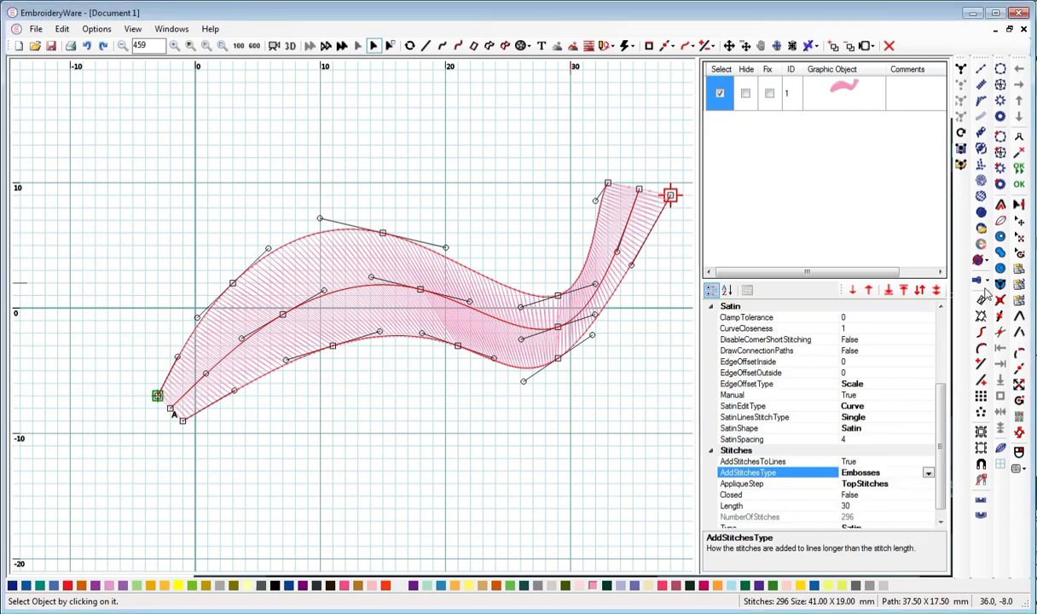
Draw an open curve along the inside of the satin column, from about (-4, -9) to (34, 11).
{"action": "left_click", "coordinate": [523, 45]}
{"action": "left_click", "coordinate": [458, 46]}
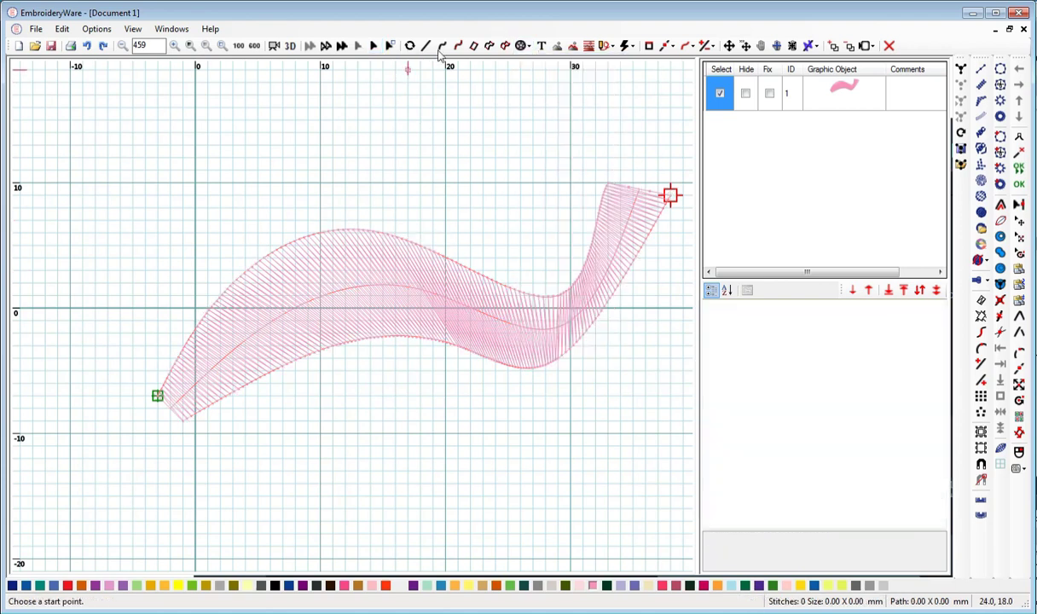
{"action": "left_click", "coordinate": [145, 421]}
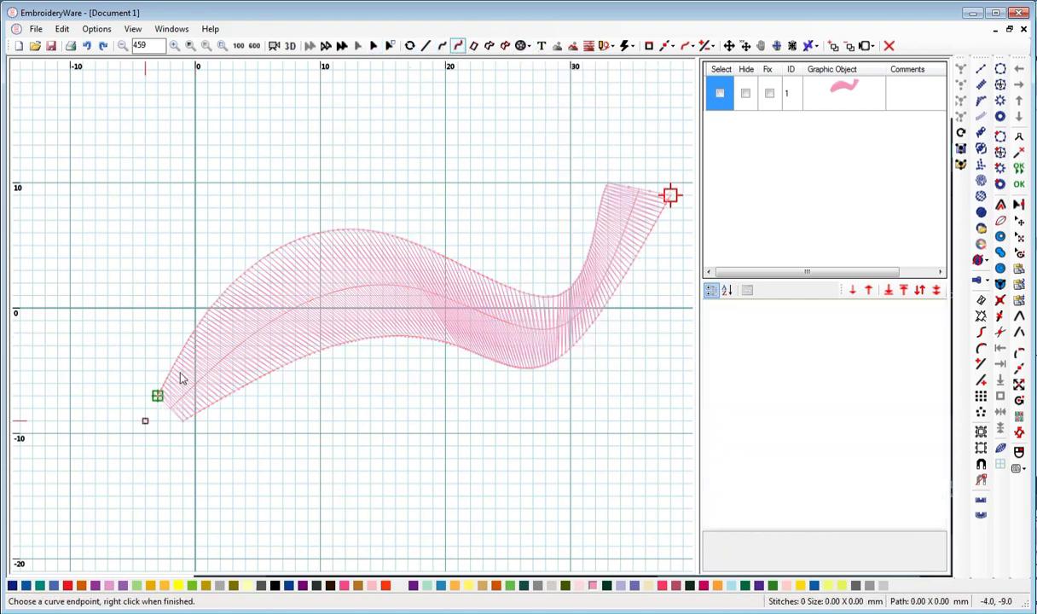
{"action": "left_click", "coordinate": [245, 295]}
{"action": "left_click", "coordinate": [358, 283]}
{"action": "left_click", "coordinate": [432, 320]}
{"action": "left_click", "coordinate": [519, 345]}
{"action": "left_click", "coordinate": [559, 331]}
{"action": "left_click", "coordinate": [607, 257]}
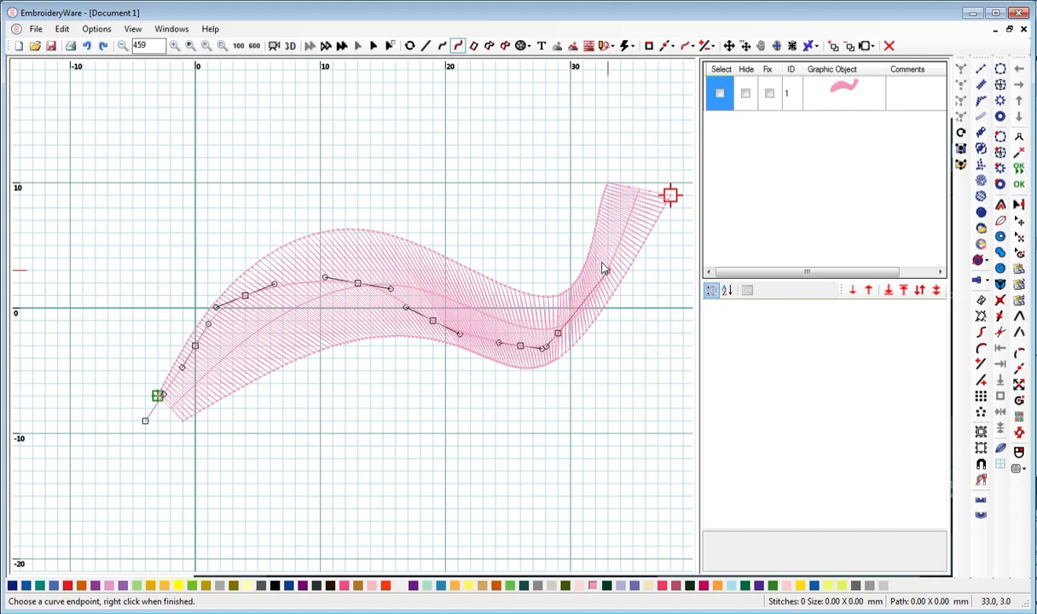
{"action": "left_click", "coordinate": [620, 169]}
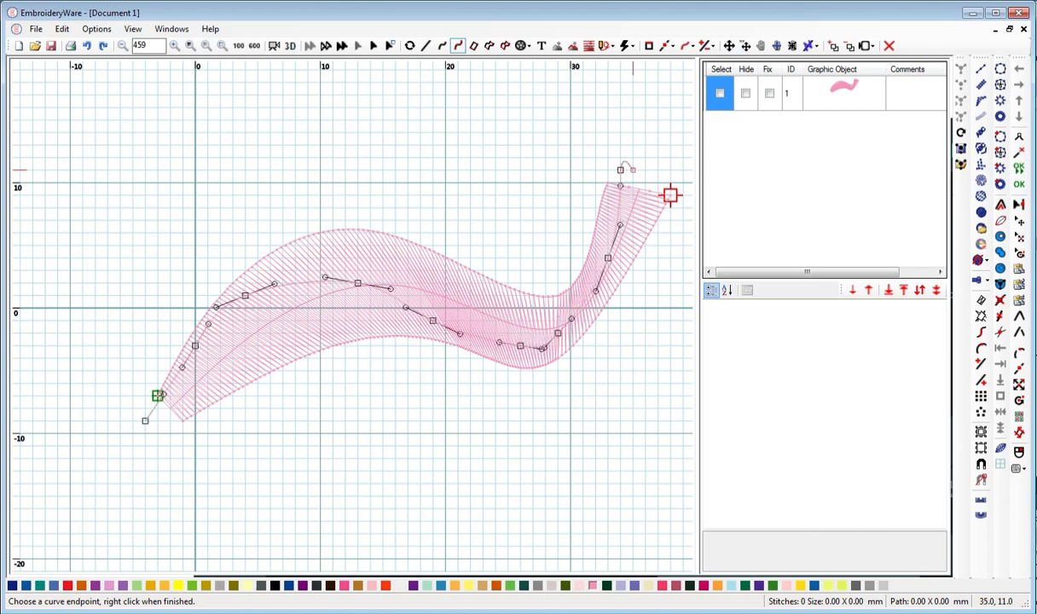
{"action": "right_click", "coordinate": [436, 111]}
Draw a second open curve through the satin column that crosses the first, from about (-3, -9) to (37, 12).
{"action": "left_click", "coordinate": [458, 45]}
{"action": "left_click", "coordinate": [158, 420]}
{"action": "left_click", "coordinate": [259, 346]}
{"action": "left_click", "coordinate": [296, 258]}
{"action": "left_click", "coordinate": [383, 258]}
{"action": "left_click", "coordinate": [470, 308]}
{"action": "left_click", "coordinate": [545, 358]}
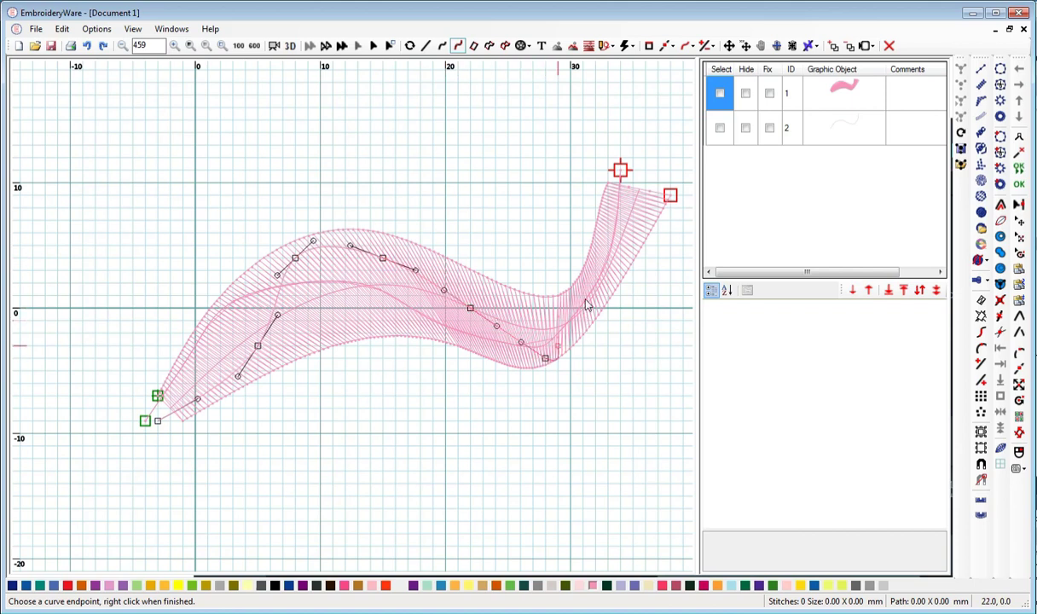
{"action": "left_click", "coordinate": [582, 283]}
{"action": "left_click", "coordinate": [632, 233]}
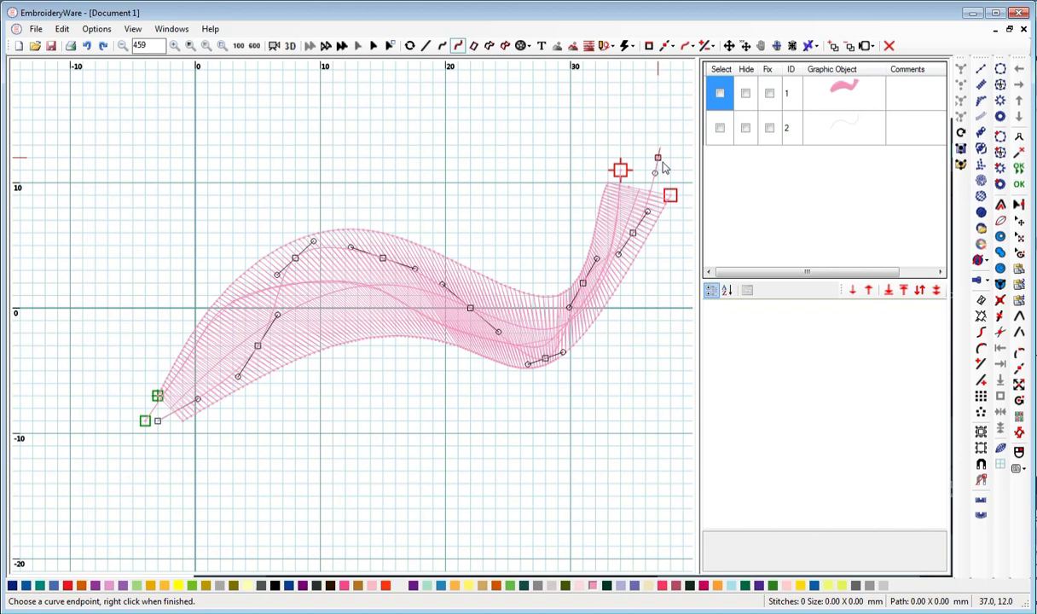
{"action": "right_click", "coordinate": [652, 103]}
{"action": "left_click", "coordinate": [692, 263]}
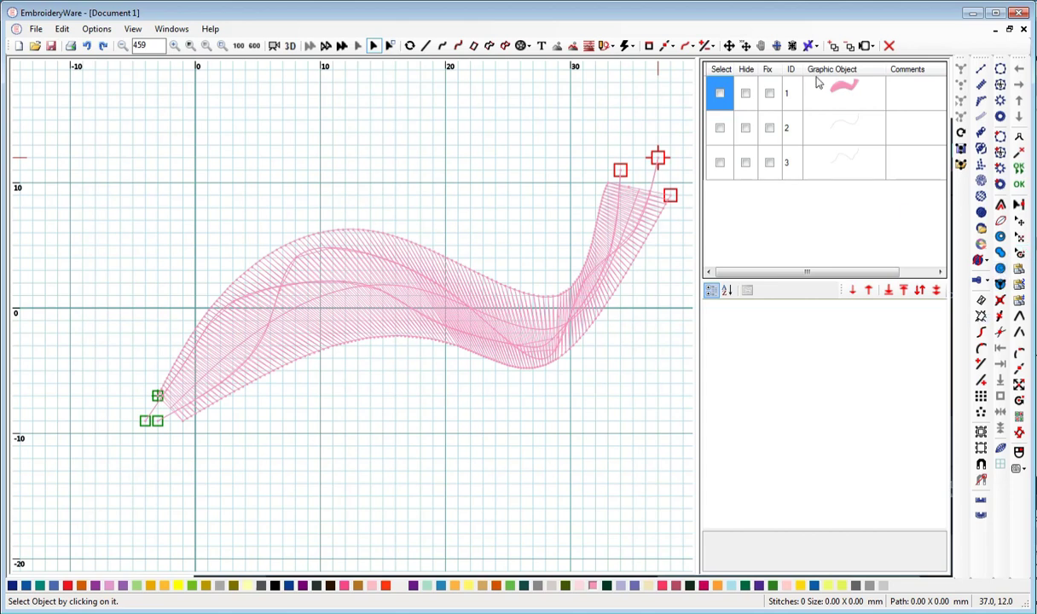
Add the first open curve (object 2) to the satin column as an emboss.
{"action": "left_click", "coordinate": [1001, 269]}
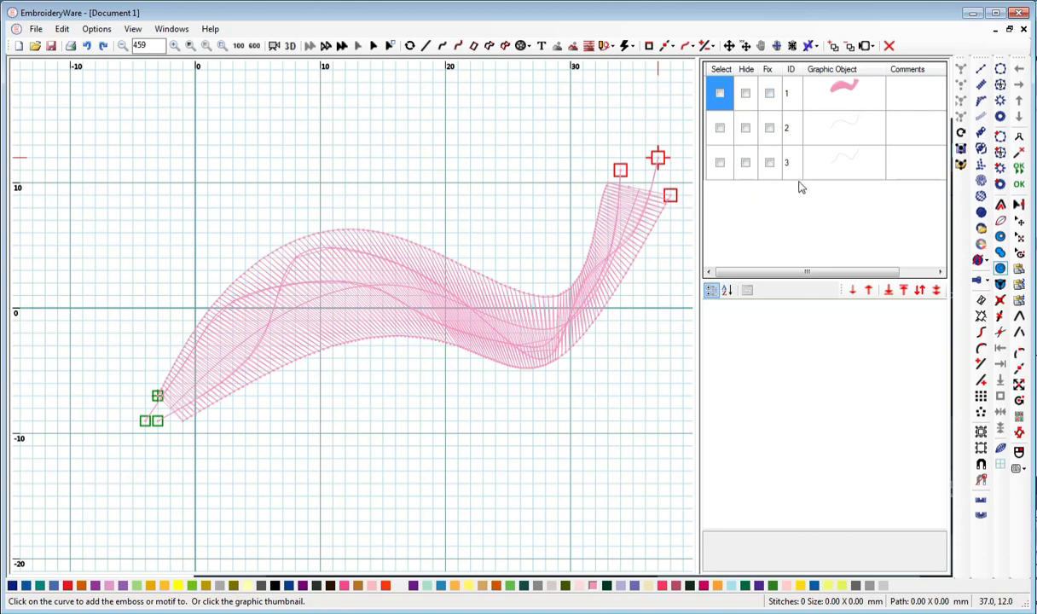
{"action": "left_click", "coordinate": [845, 92]}
{"action": "left_click", "coordinate": [845, 130]}
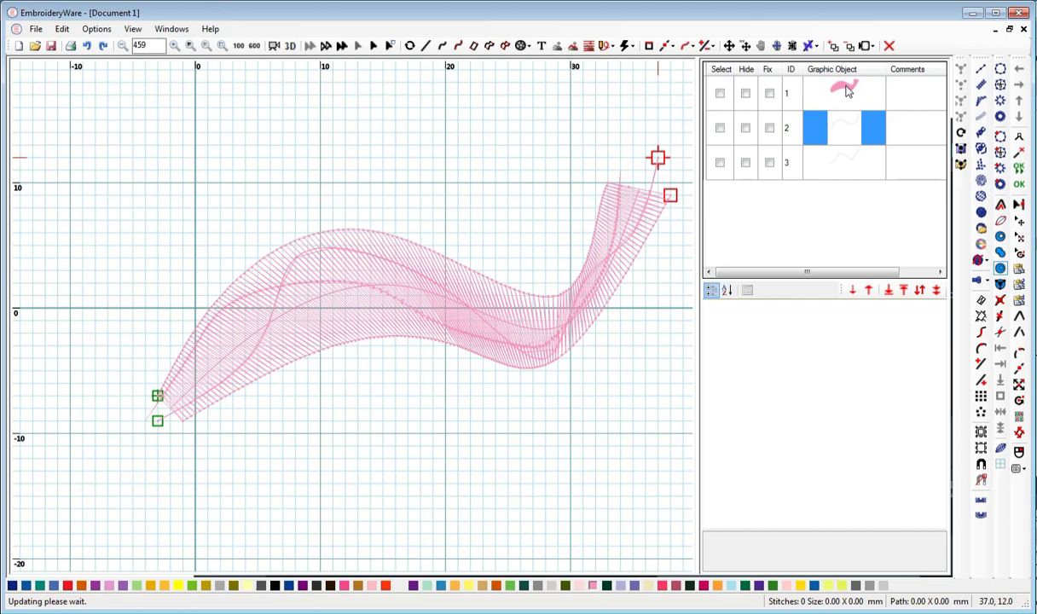
Add the second open curve to the satin column as an emboss and view the result in 3D.
{"action": "left_click", "coordinate": [852, 127]}
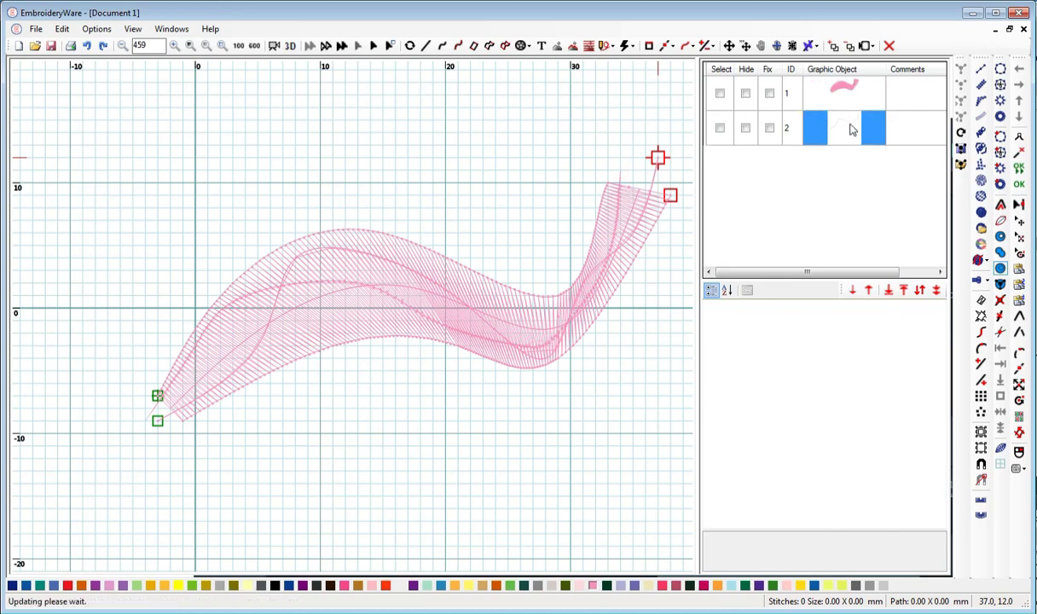
{"action": "left_click", "coordinate": [290, 45]}
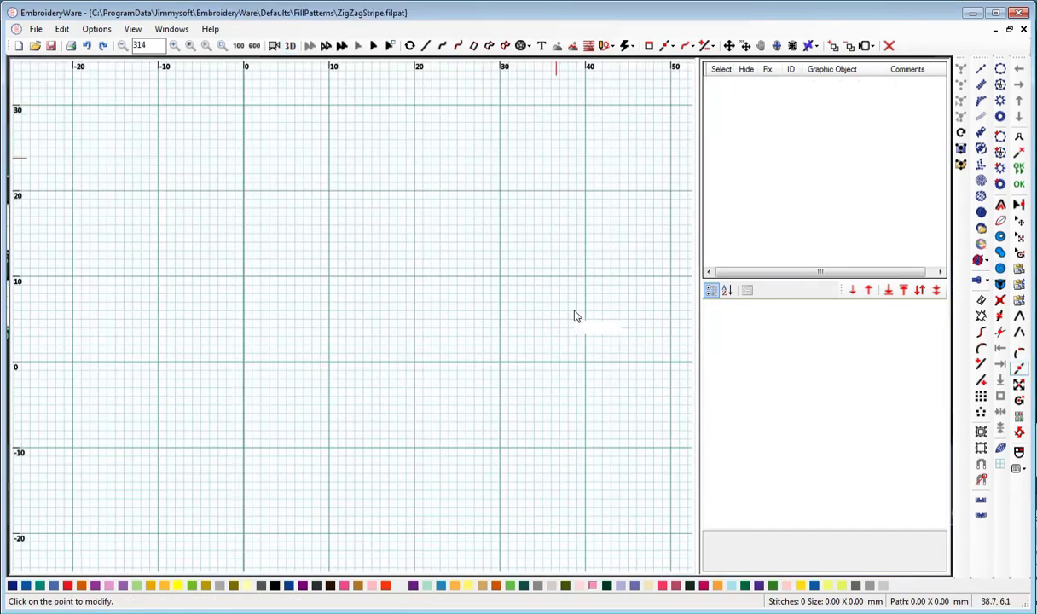
Draw a single-segment curve column rising from about (0, 0) to (25, 16) and end the drawing.
{"action": "left_click", "coordinate": [488, 46]}
{"action": "left_click", "coordinate": [246, 358]}
{"action": "left_click", "coordinate": [286, 278]}
{"action": "left_click", "coordinate": [316, 309]}
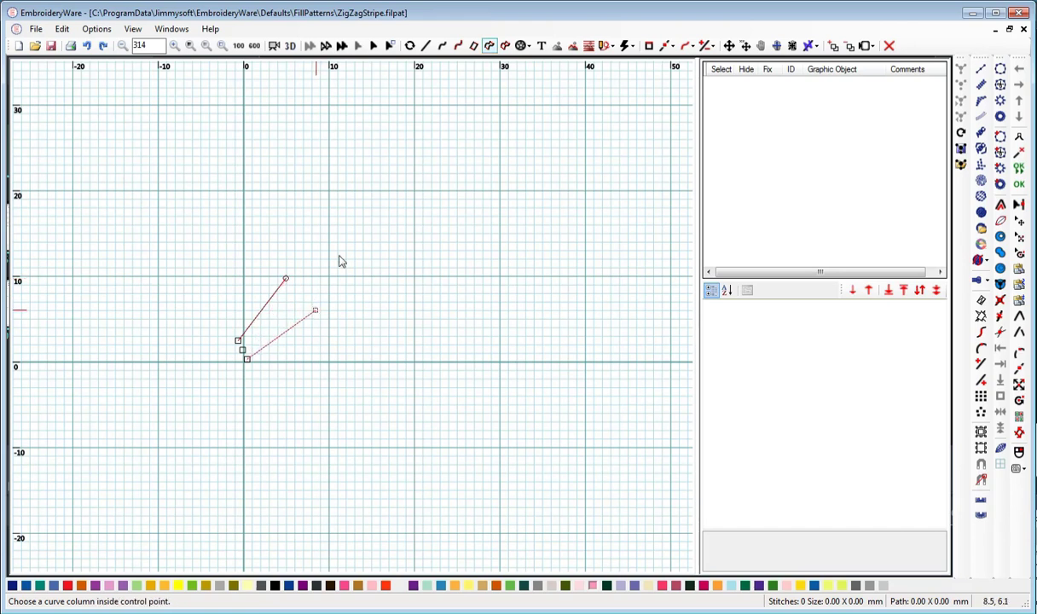
{"action": "left_click", "coordinate": [358, 228]}
{"action": "left_click", "coordinate": [390, 263]}
{"action": "left_click", "coordinate": [448, 198]}
{"action": "left_click", "coordinate": [460, 223]}
{"action": "right_click", "coordinate": [449, 162]}
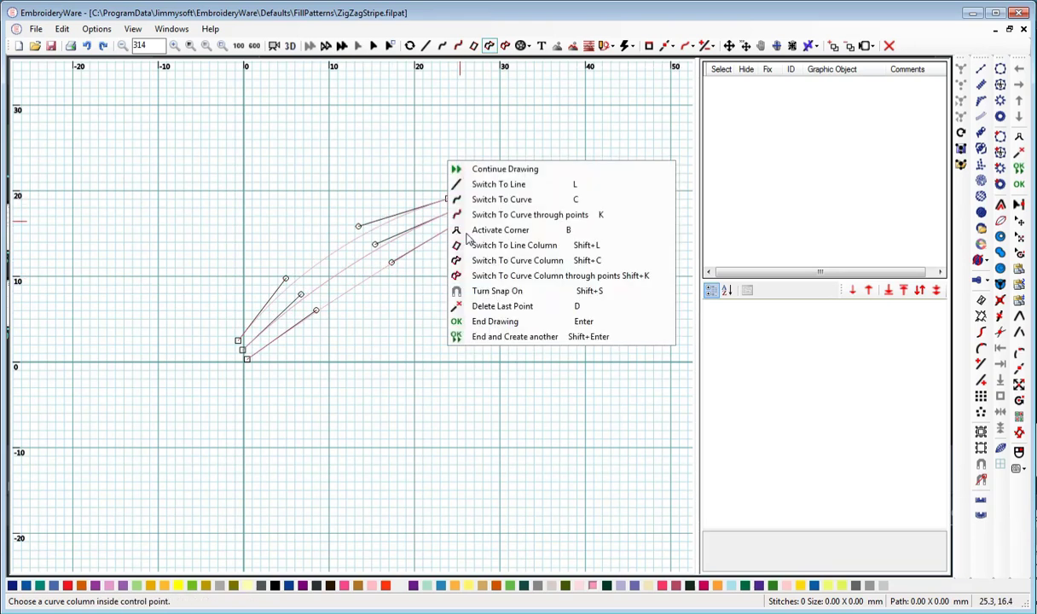
{"action": "left_click", "coordinate": [479, 323]}
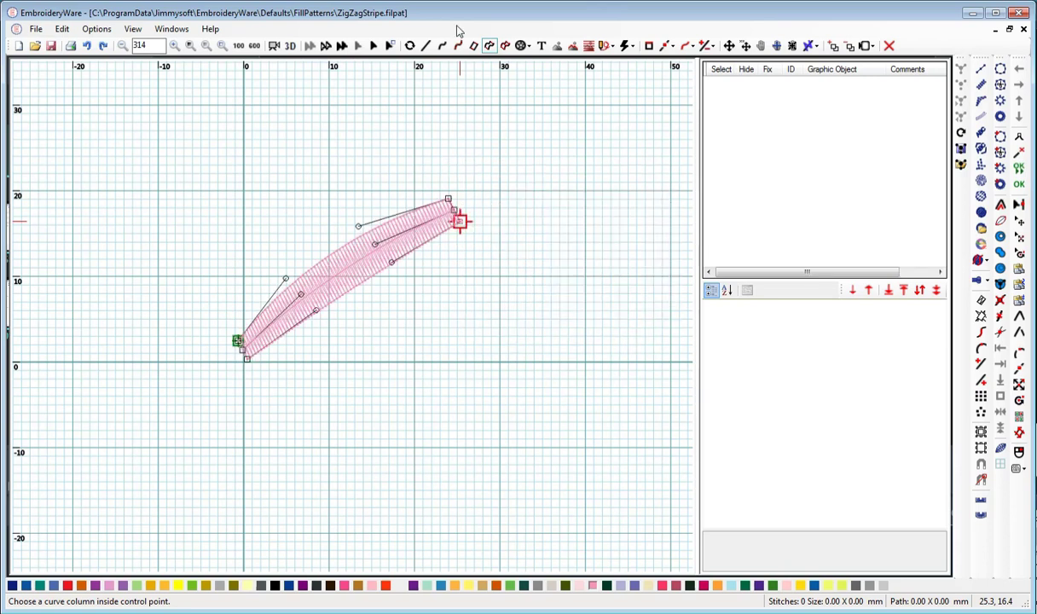
Draw an open curve above the satin column, from about (-3, 4) to (26, 23).
{"action": "left_click", "coordinate": [442, 47]}
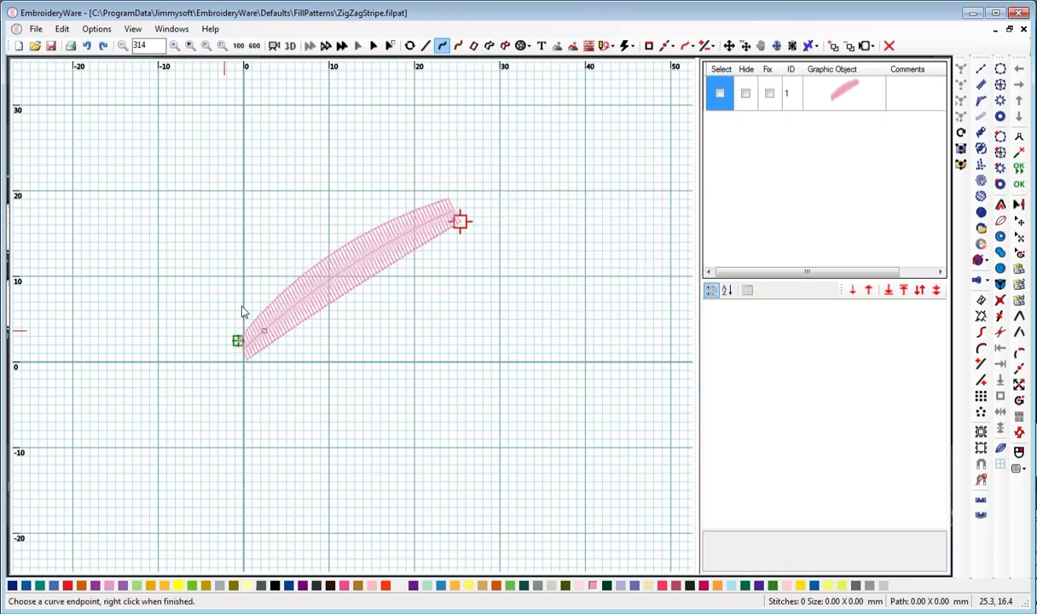
{"action": "left_click", "coordinate": [262, 256]}
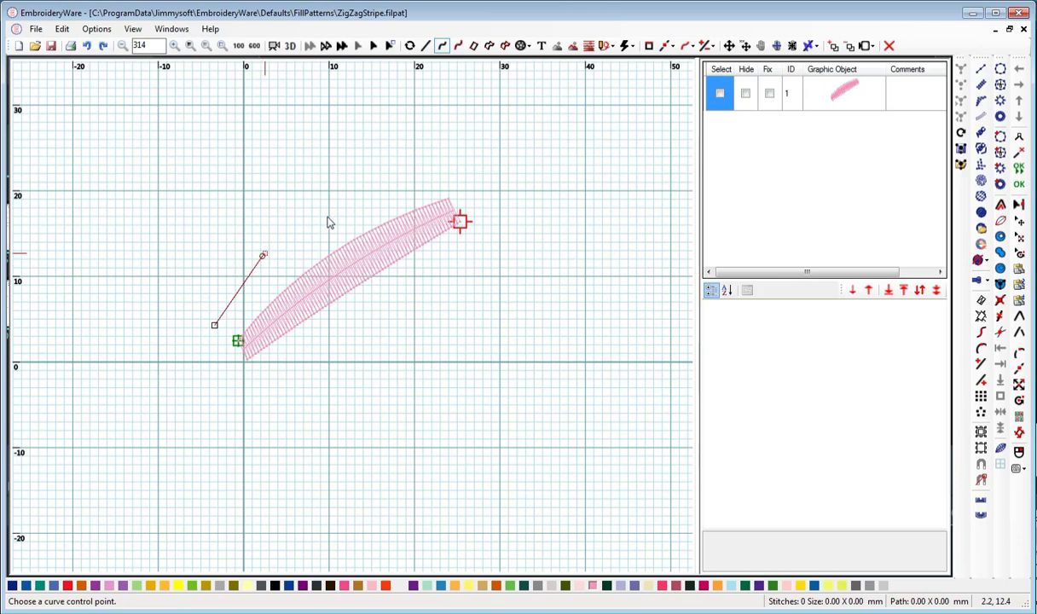
{"action": "left_click", "coordinate": [353, 198]}
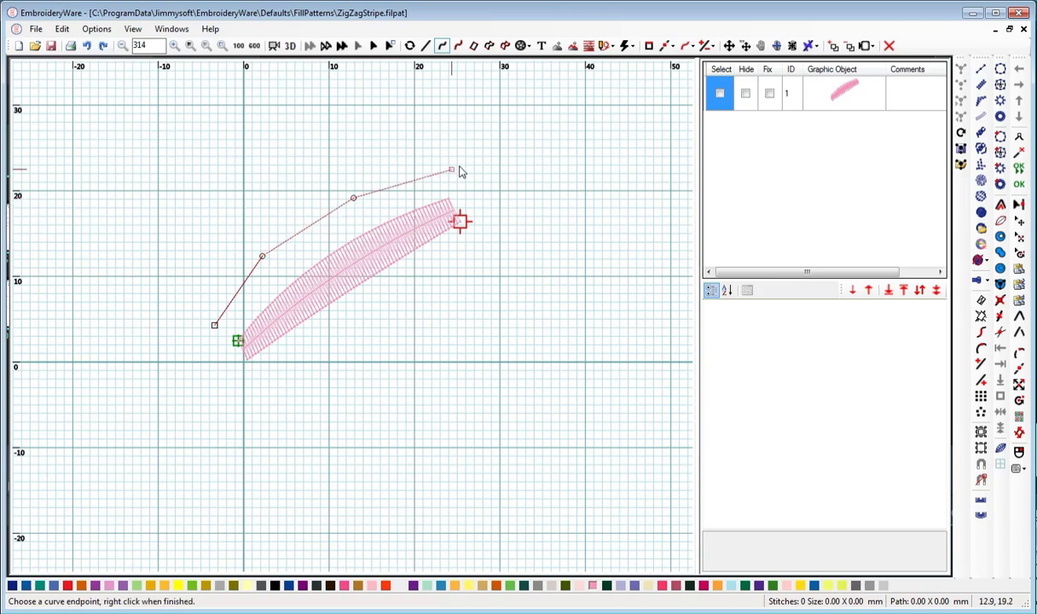
{"action": "right_click", "coordinate": [463, 165]}
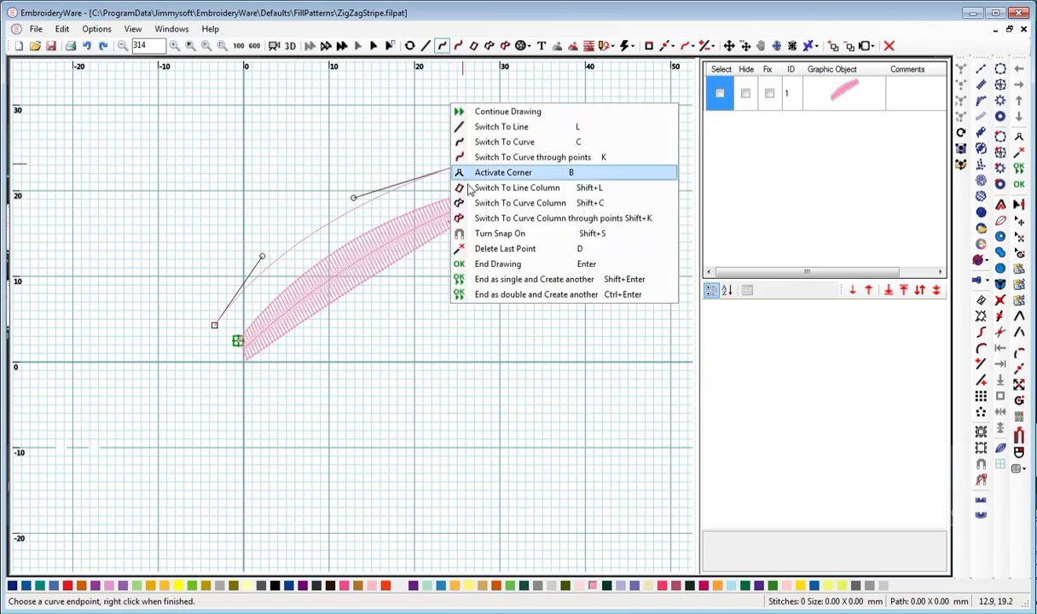
{"action": "left_click", "coordinate": [469, 264]}
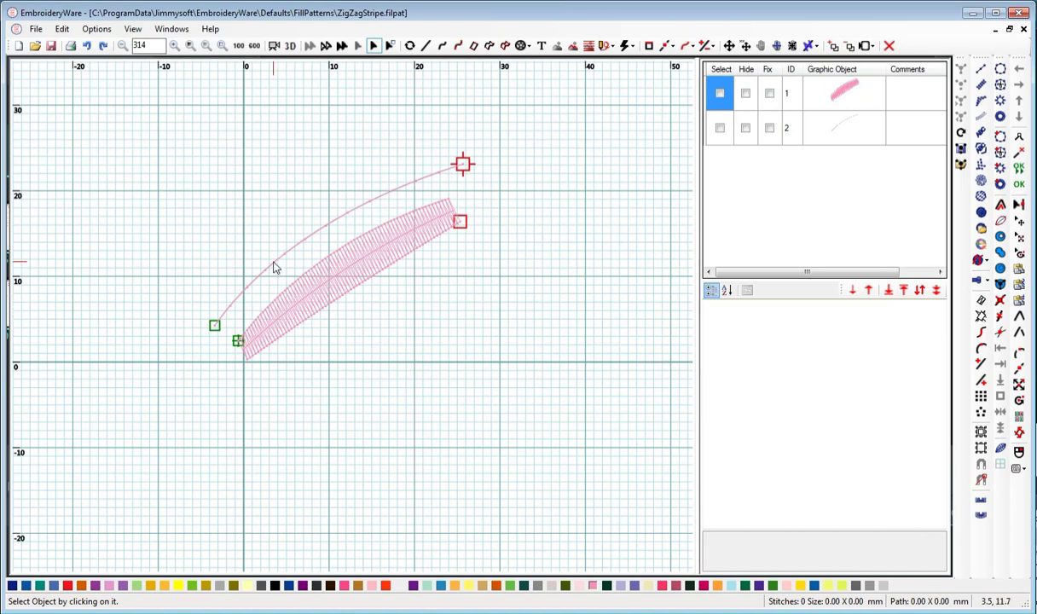
Choose the 2mm lines.filpat fill pattern for the satin column and set its AddStitchesToLines to True.
{"action": "left_click", "coordinate": [720, 94]}
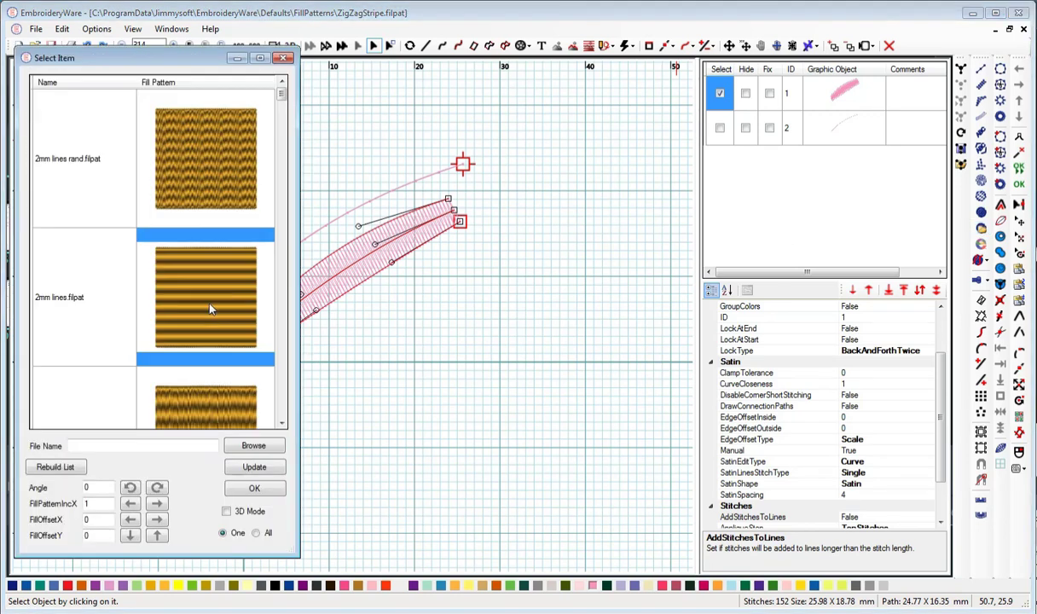
{"action": "left_click", "coordinate": [255, 488]}
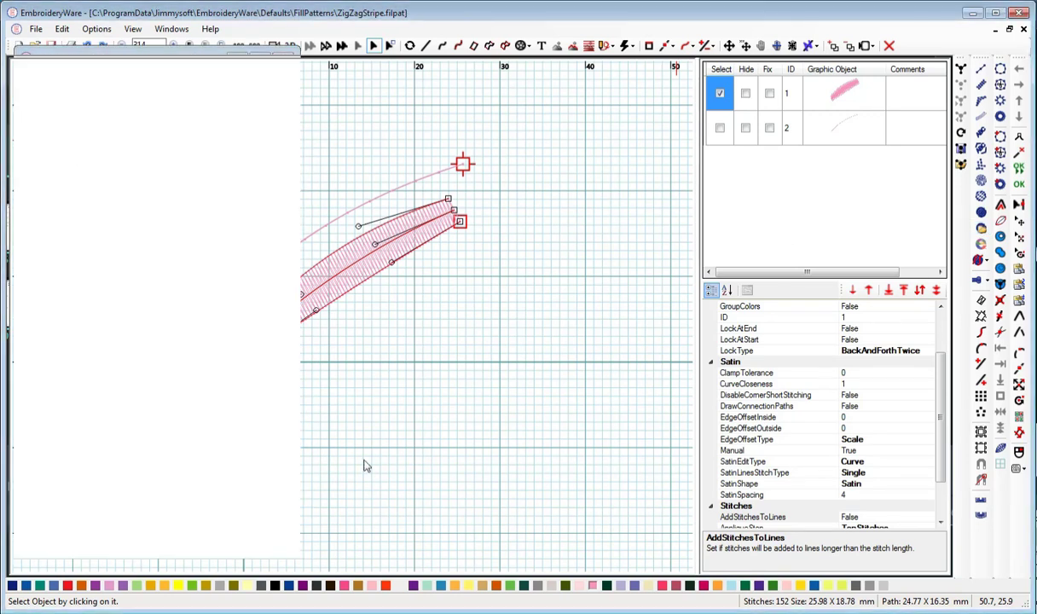
{"action": "left_click", "coordinate": [942, 510]}
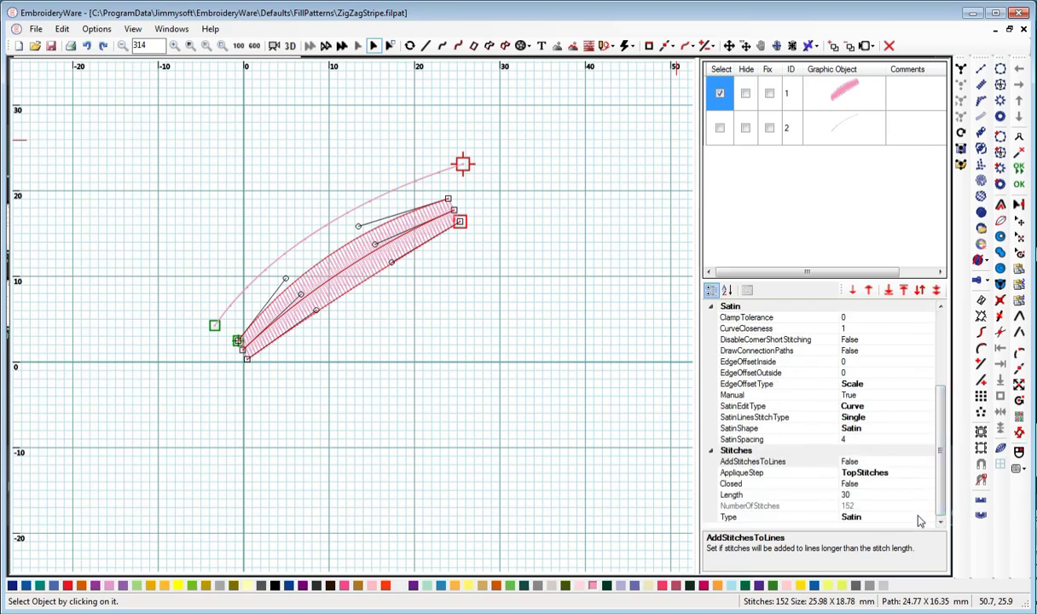
{"action": "left_click", "coordinate": [919, 517]}
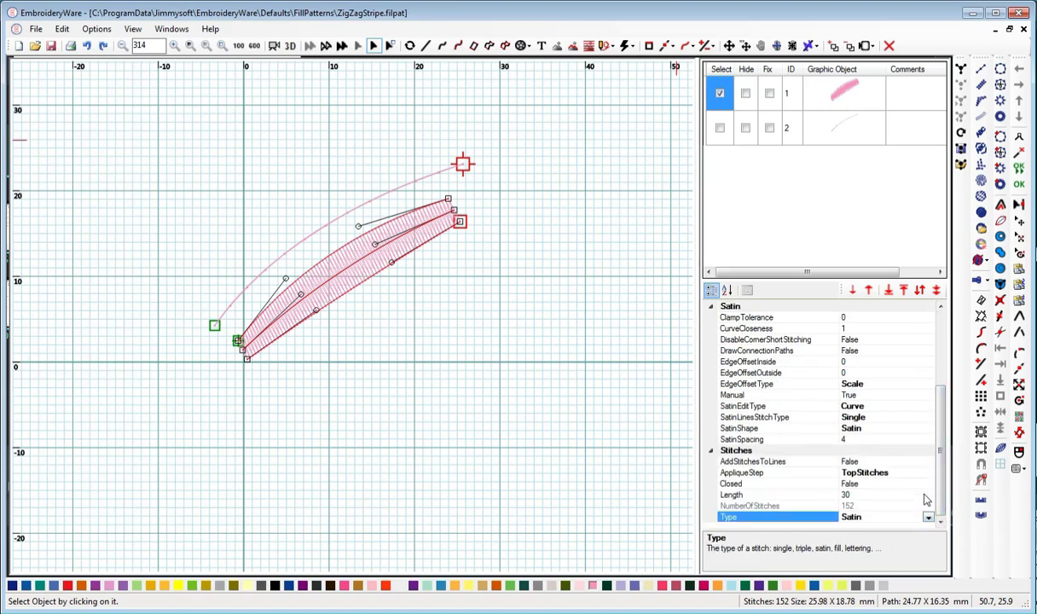
{"action": "left_click", "coordinate": [919, 463]}
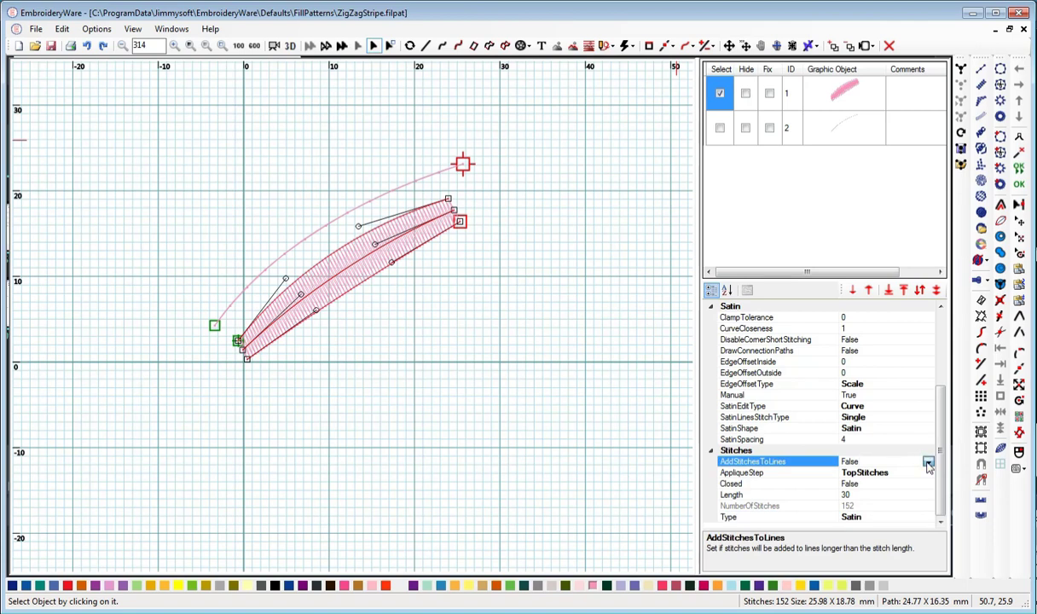
{"action": "left_click", "coordinate": [928, 462]}
{"action": "left_click", "coordinate": [913, 483]}
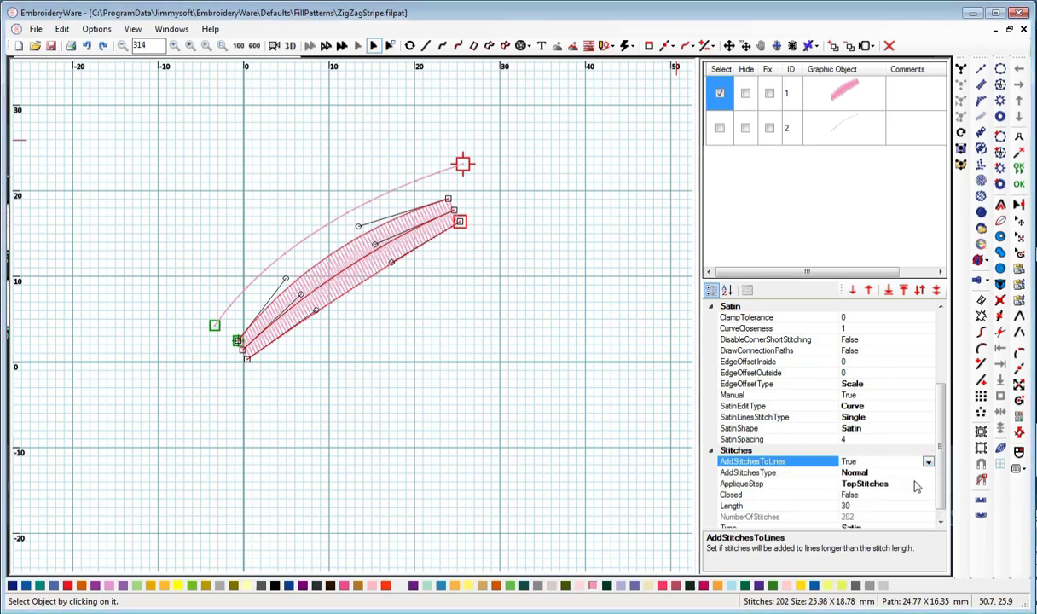
Set the satin column's AddStitchesType to FillPatternWithGuideCurve.
{"action": "left_click", "coordinate": [914, 475]}
{"action": "left_click", "coordinate": [928, 486]}
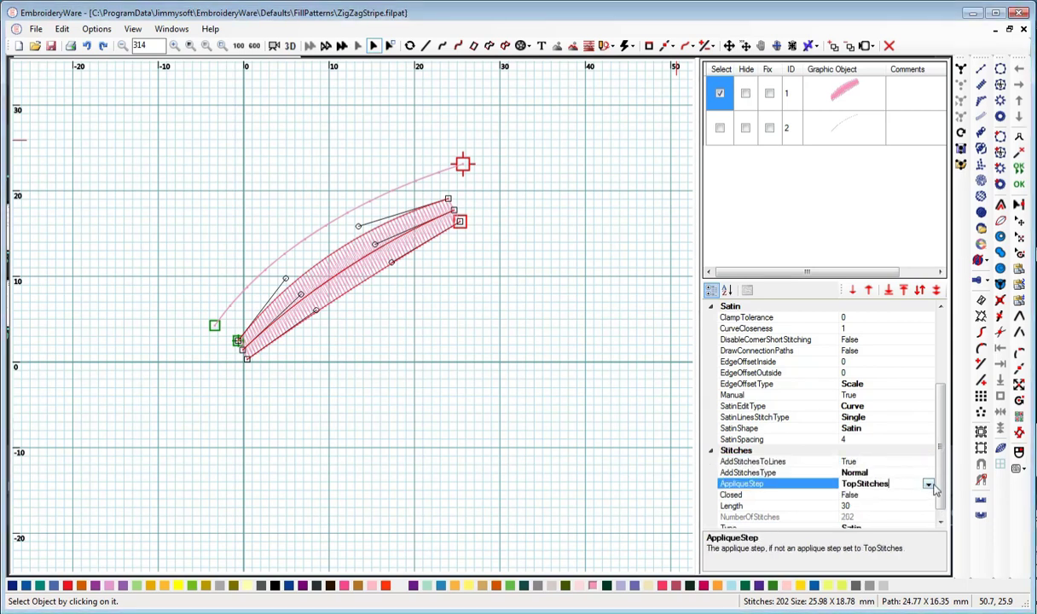
{"action": "left_click", "coordinate": [928, 484]}
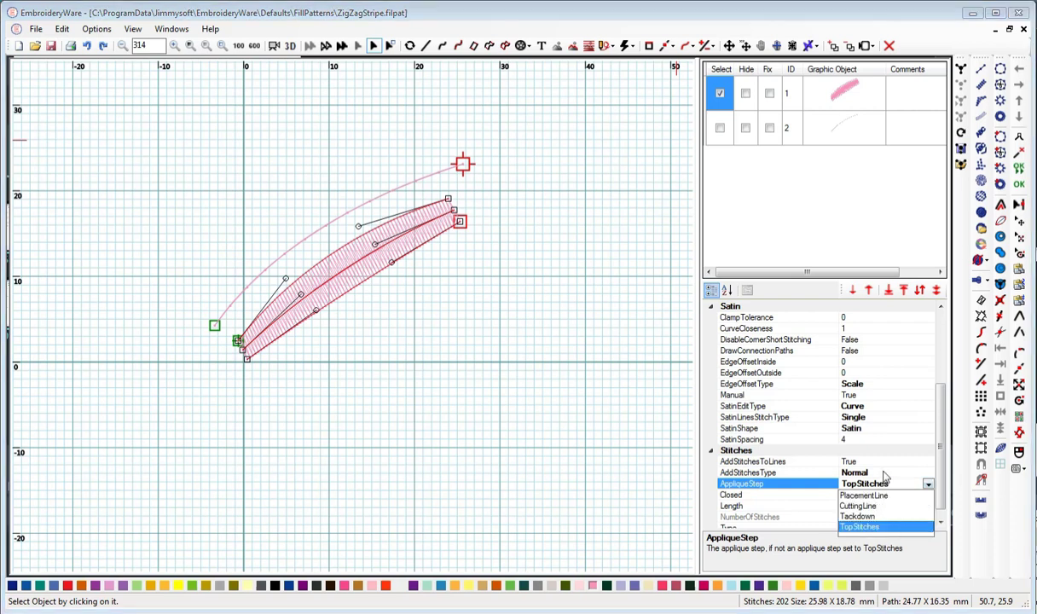
{"action": "left_click", "coordinate": [840, 472]}
{"action": "left_click", "coordinate": [909, 473]}
{"action": "left_click", "coordinate": [928, 475]}
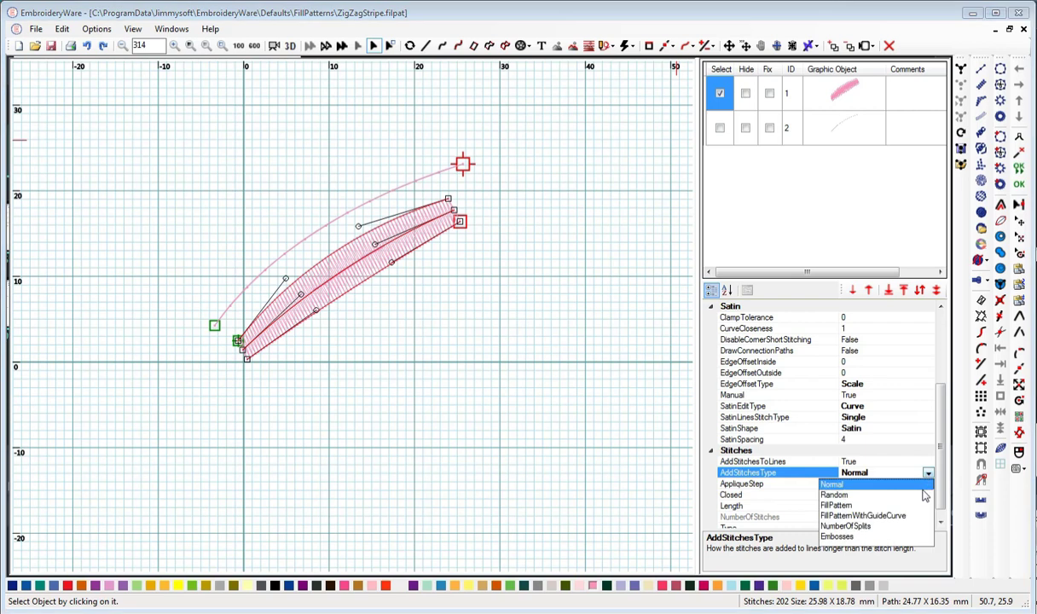
{"action": "left_click", "coordinate": [869, 516]}
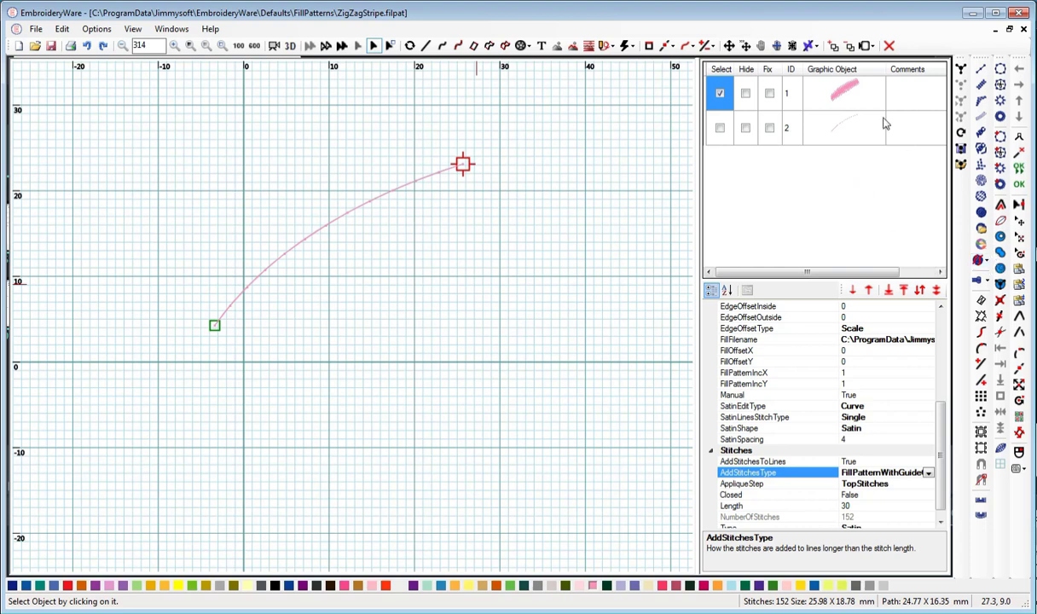
Try to add the open curve to the satin column as a fill shape curve, and undo the addition.
{"action": "left_click", "coordinate": [1001, 267]}
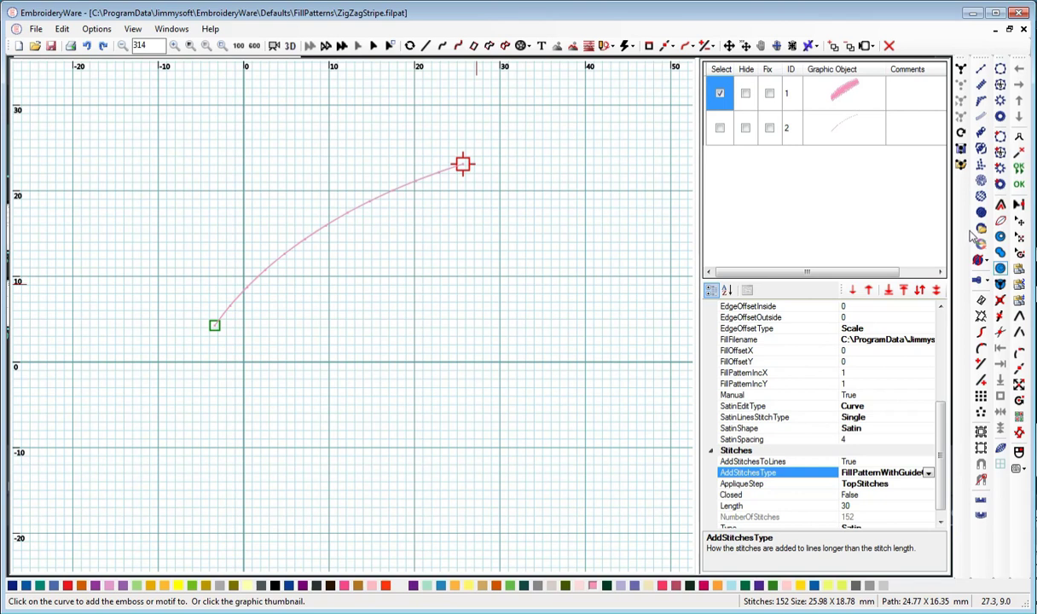
{"action": "left_click", "coordinate": [984, 264]}
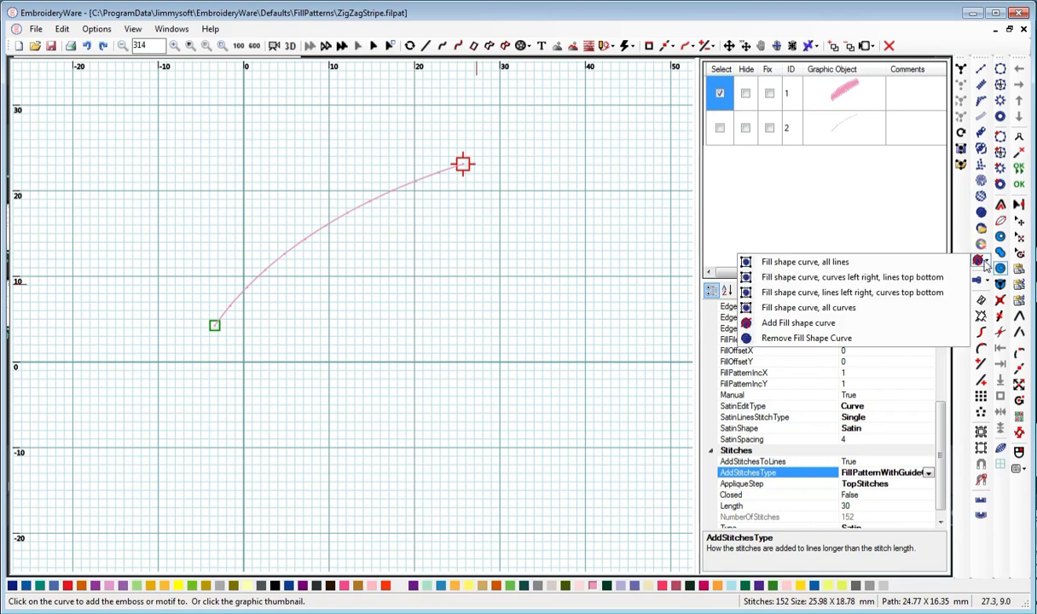
{"action": "left_click", "coordinate": [878, 86]}
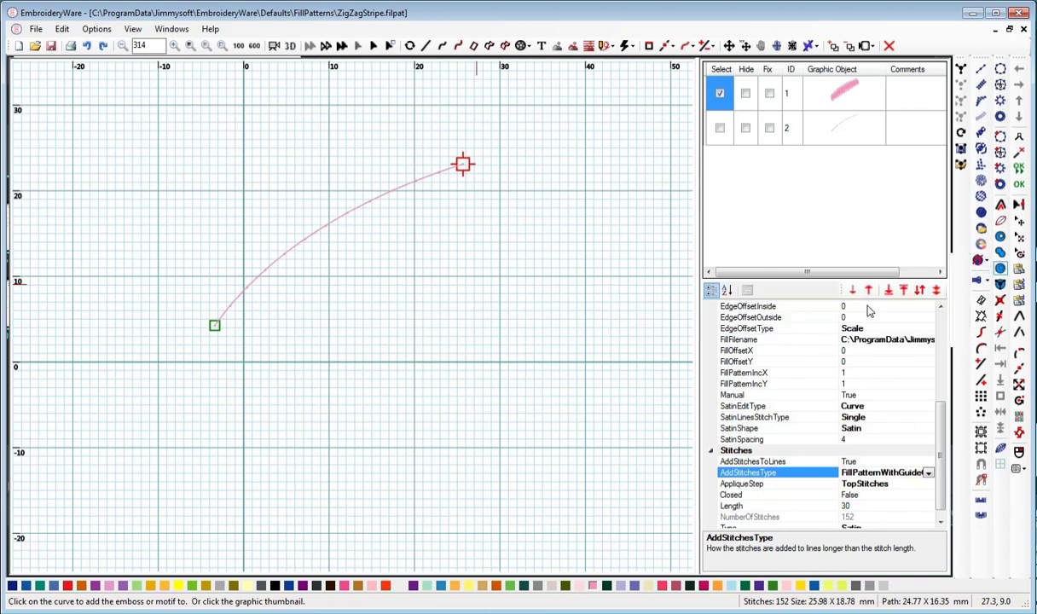
{"action": "left_click", "coordinate": [984, 265]}
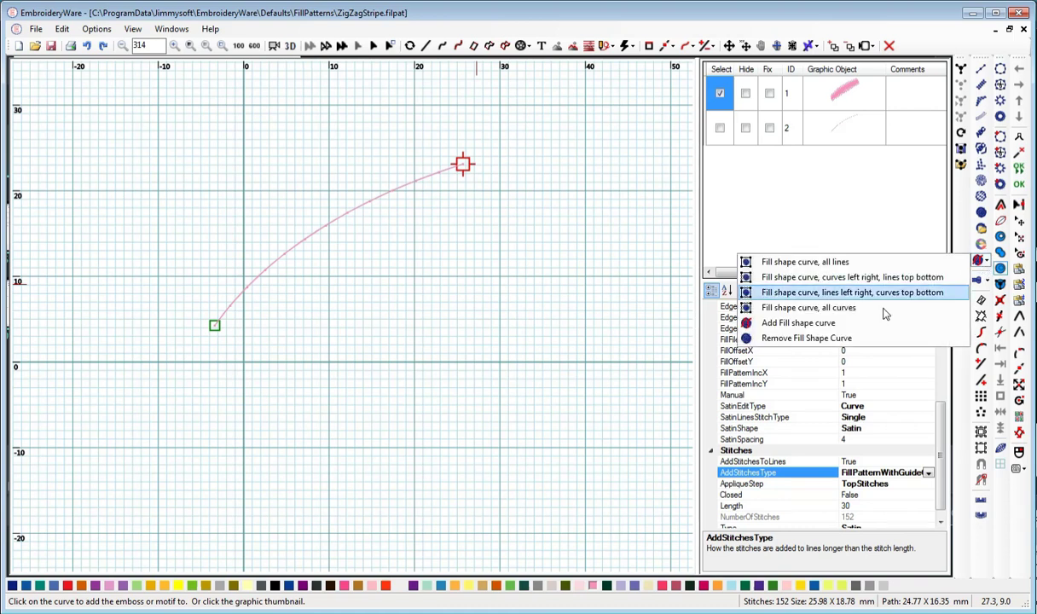
{"action": "left_click", "coordinate": [831, 324]}
{"action": "left_click", "coordinate": [843, 126]}
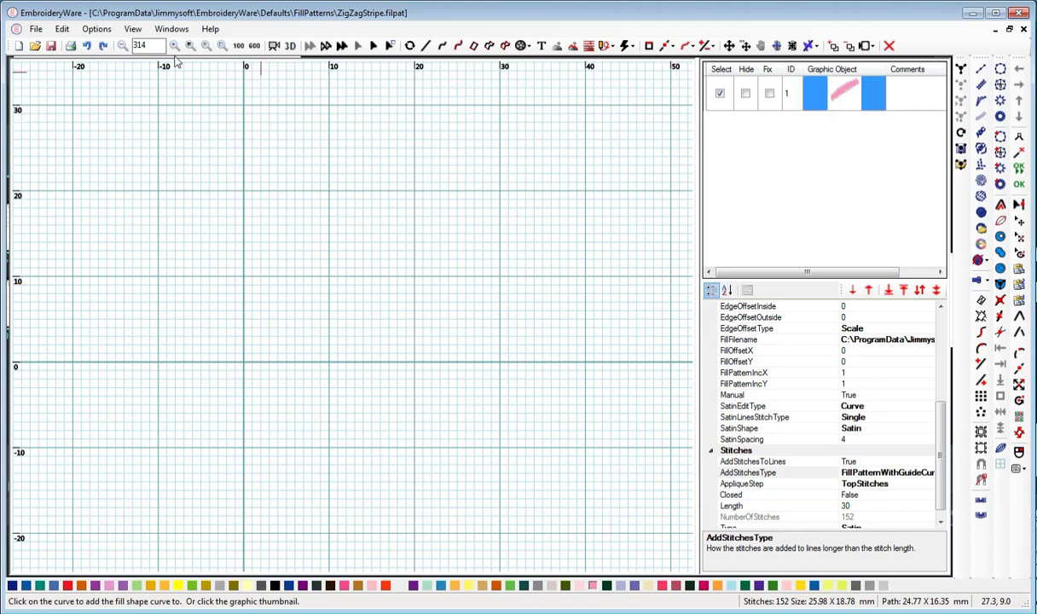
{"action": "left_click", "coordinate": [88, 46]}
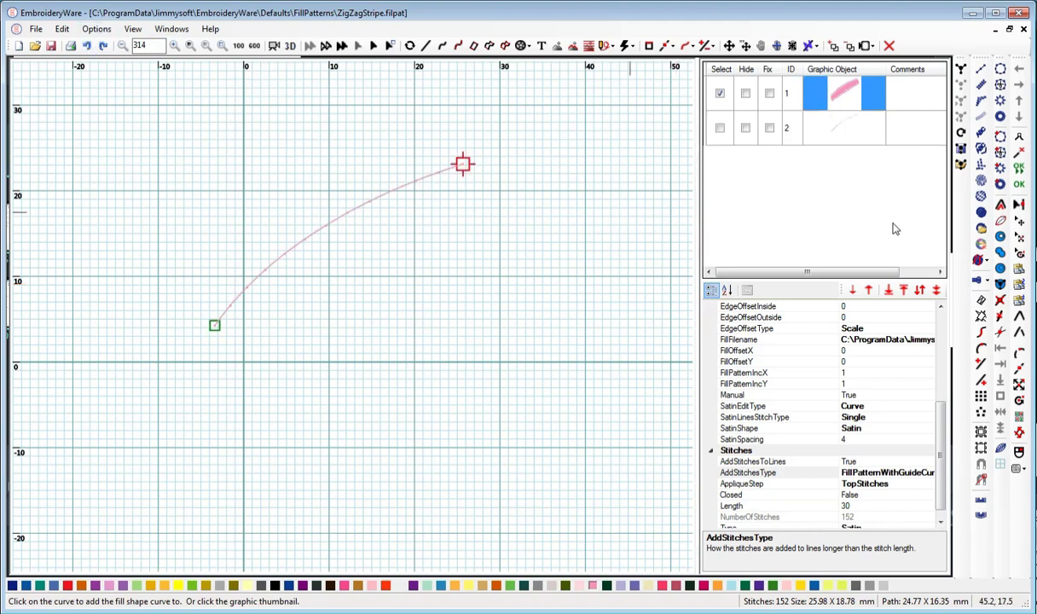
Add the open curve to the satin column with the emboss or motif command and view the column in 3D.
{"action": "left_click", "coordinate": [1001, 267]}
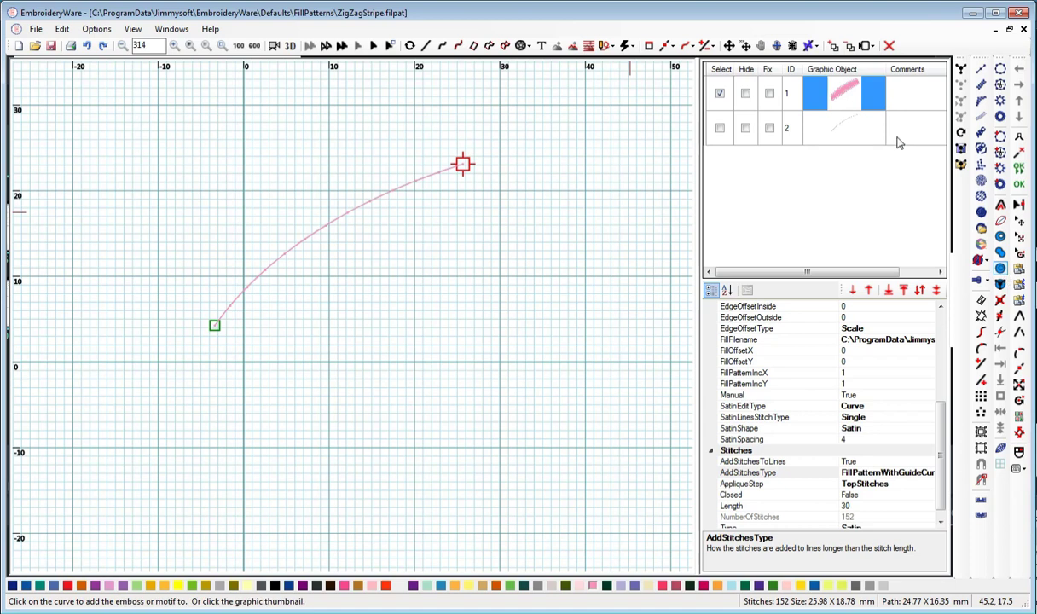
{"action": "left_click", "coordinate": [849, 116]}
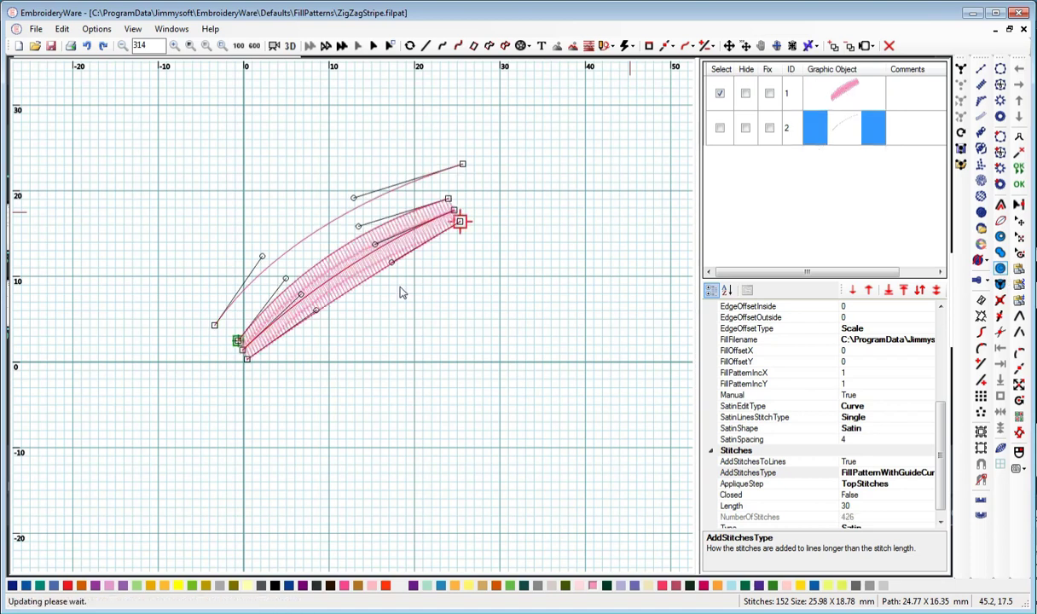
{"action": "left_click", "coordinate": [290, 46]}
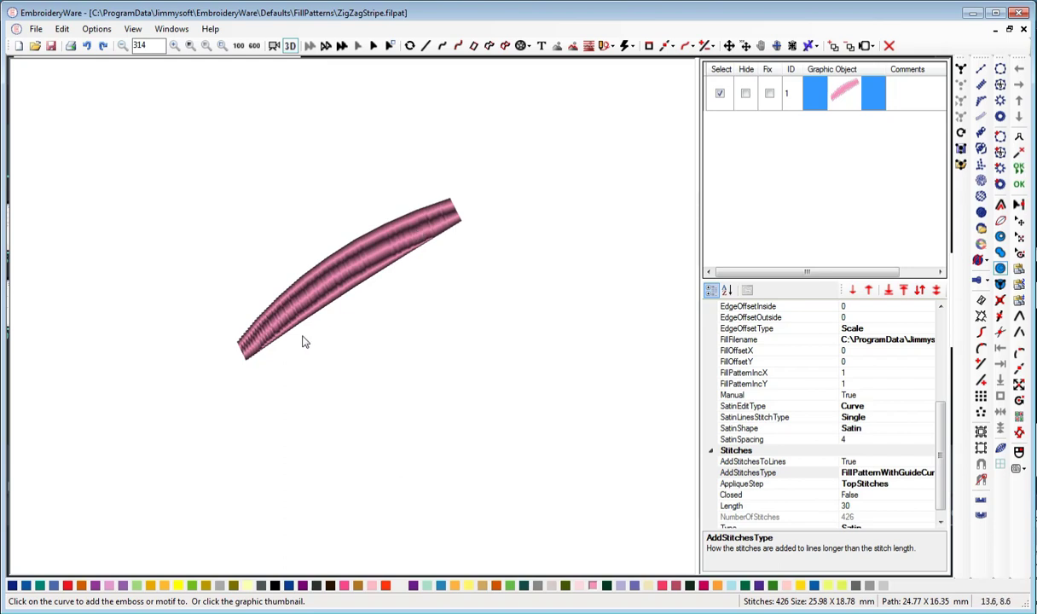
Deselect the satin column and hide the grid.
{"action": "left_click", "coordinate": [719, 94]}
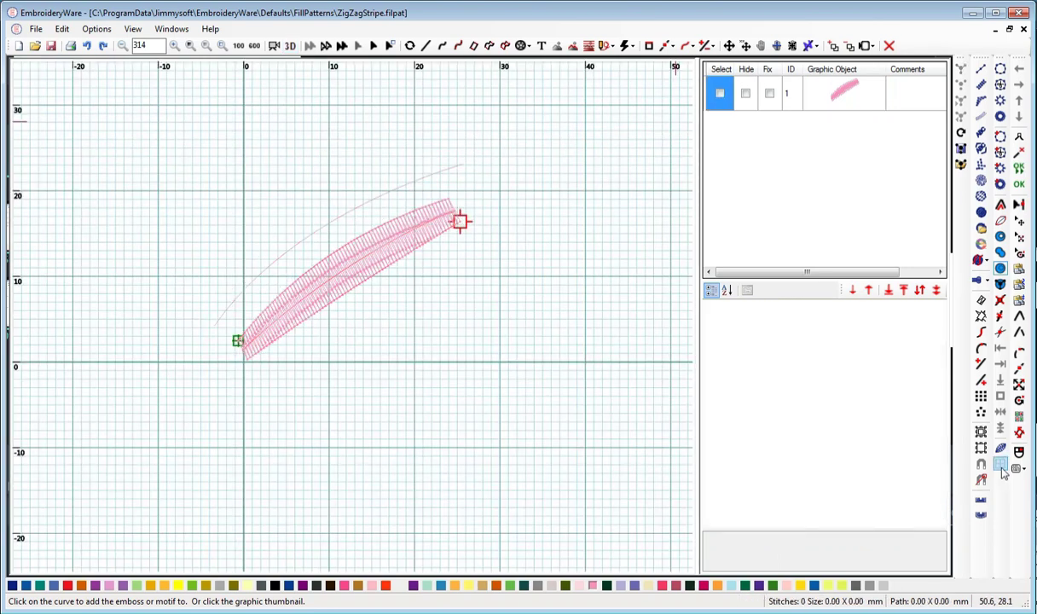
{"action": "left_click", "coordinate": [1001, 468]}
{"action": "scroll", "coordinate": [553, 341], "scroll_direction": "up", "scroll_amount": 2}
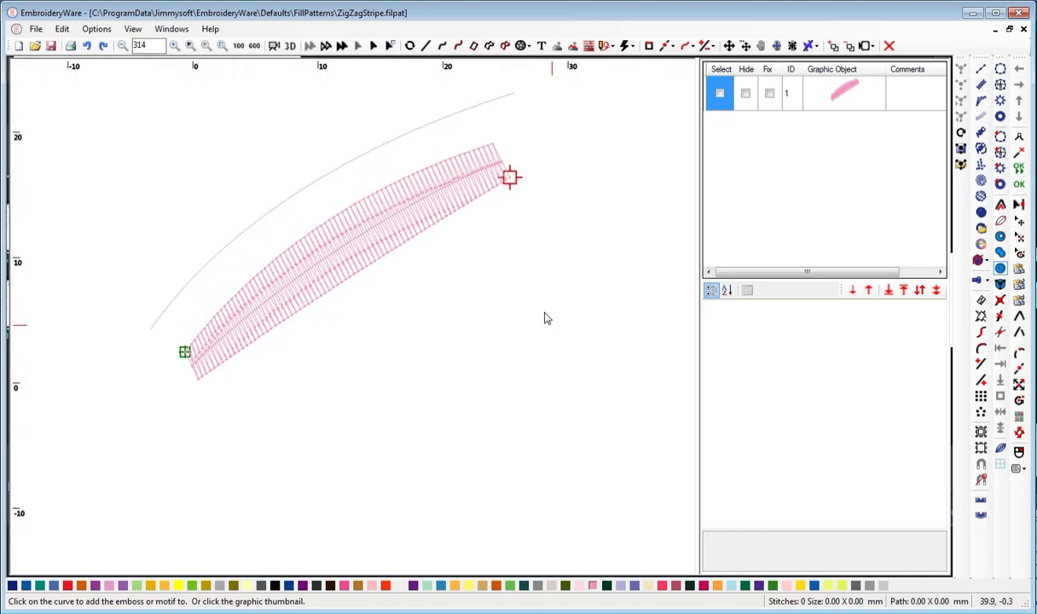
Select the satin column and move the guide curve's upper end to about (27, 20) and its lower end to about (-3, 1.5).
{"action": "left_click", "coordinate": [720, 92]}
{"action": "left_click", "coordinate": [1019, 370]}
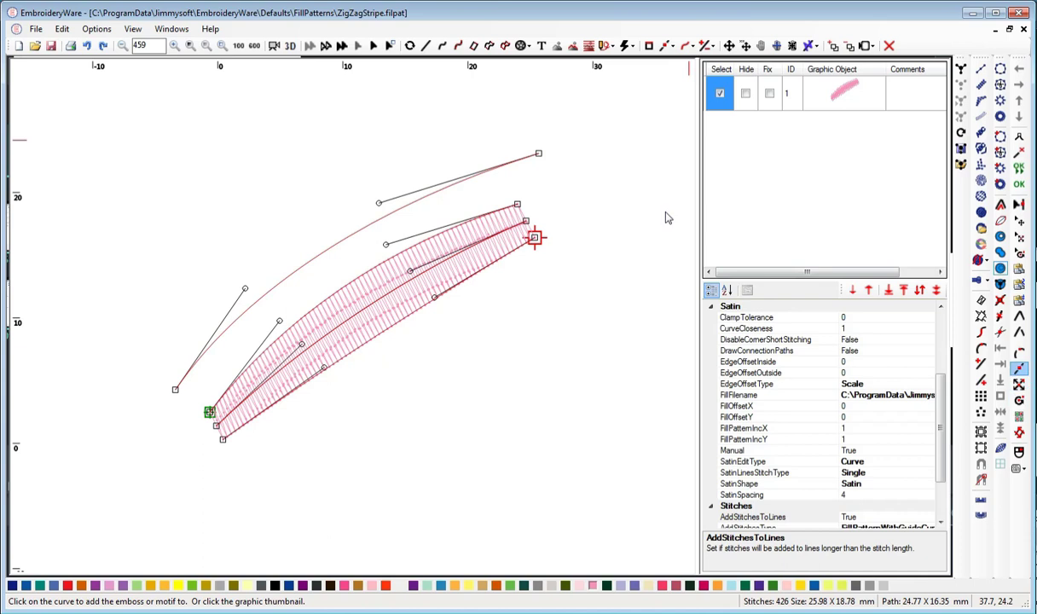
{"action": "left_click", "coordinate": [515, 148]}
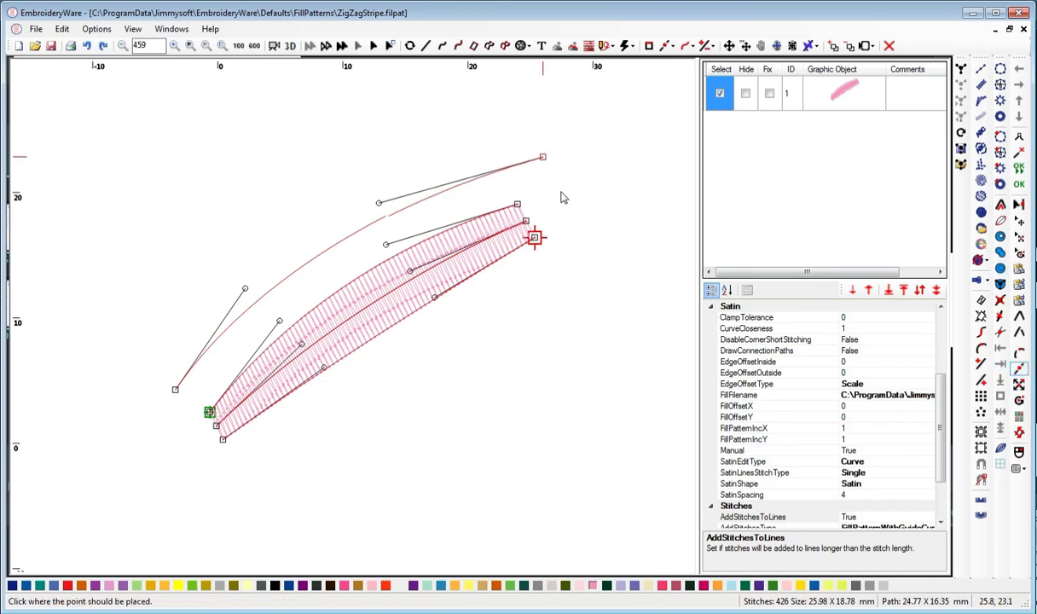
{"action": "left_click", "coordinate": [560, 196]}
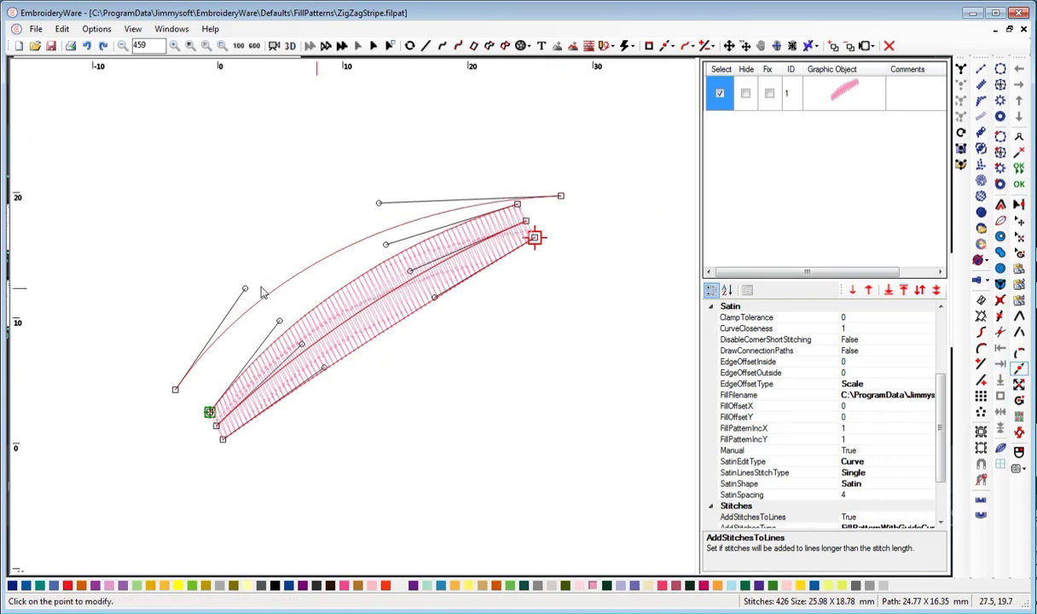
{"action": "left_click", "coordinate": [174, 389]}
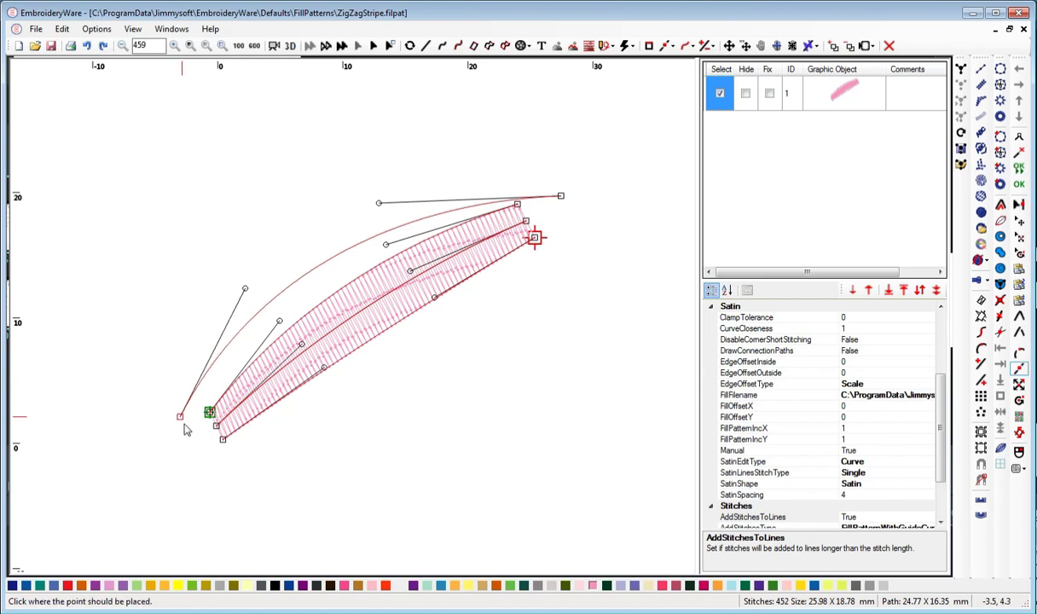
{"action": "left_click", "coordinate": [186, 428]}
Arch the guide curve strongly by moving its control handles to about (-3, 23) and (13, 25), view the column in 3D, and deselect it.
{"action": "left_click", "coordinate": [245, 289]}
{"action": "left_click", "coordinate": [184, 160]}
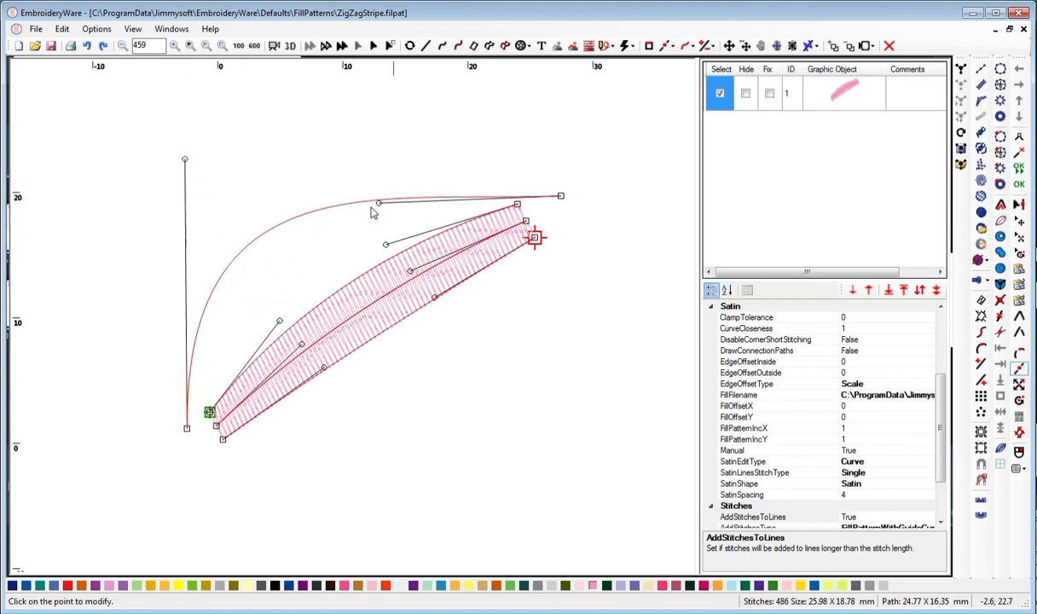
{"action": "left_click", "coordinate": [376, 204]}
{"action": "left_click", "coordinate": [379, 133]}
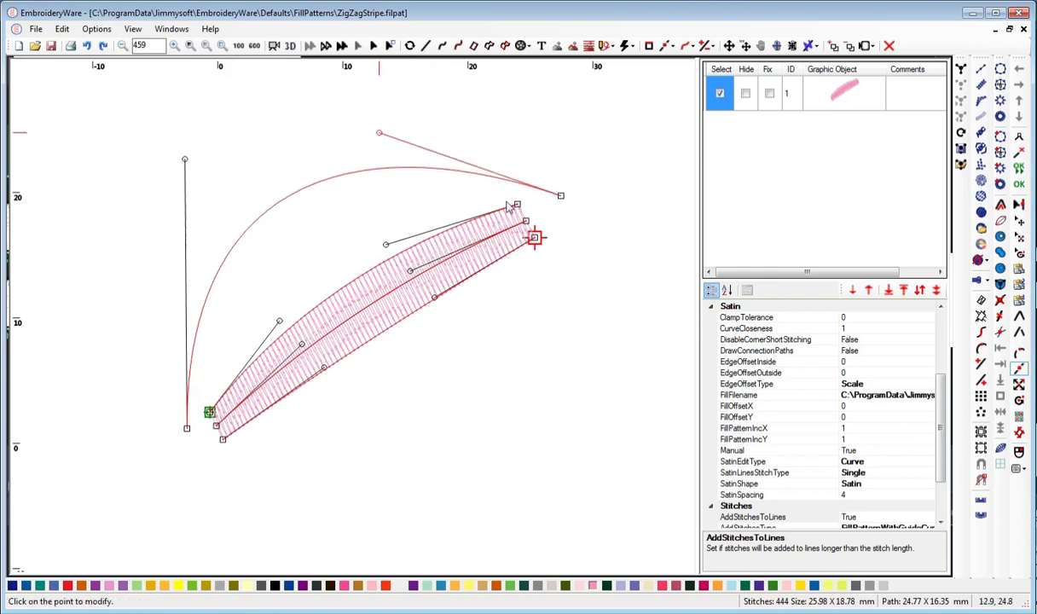
{"action": "left_click", "coordinate": [290, 45]}
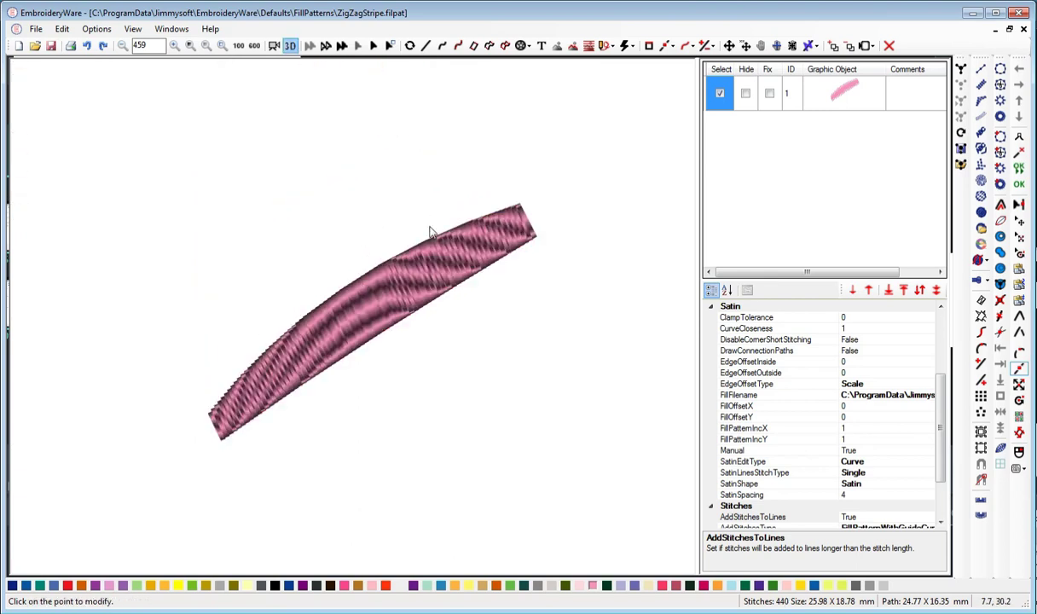
{"action": "left_click", "coordinate": [719, 94]}
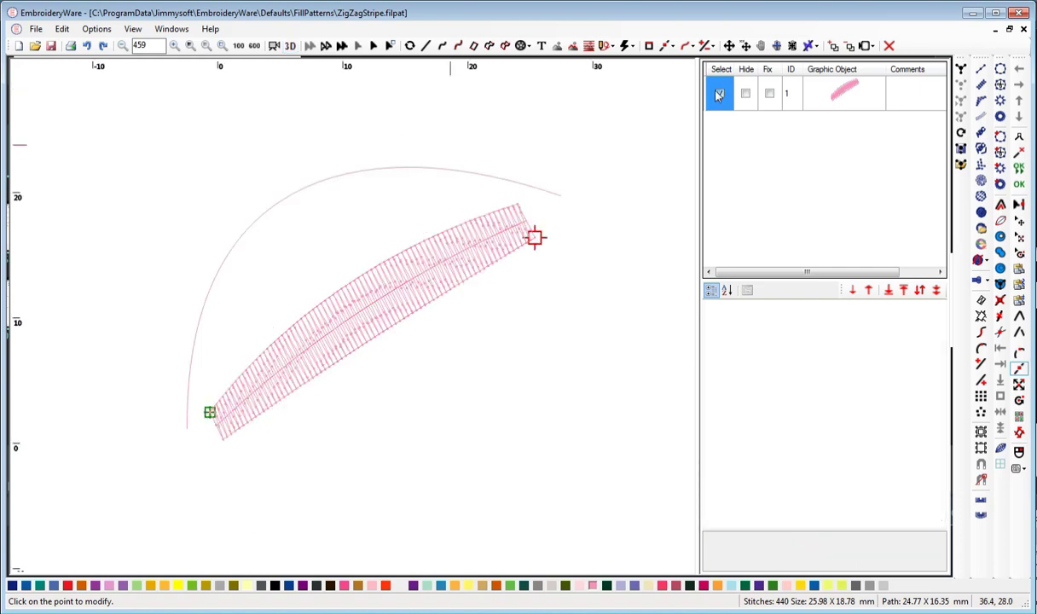
Reselect the satin column and flatten the guide curve by moving its control handles to about (13.5, 21.5) and (2, 15).
{"action": "left_click", "coordinate": [526, 169]}
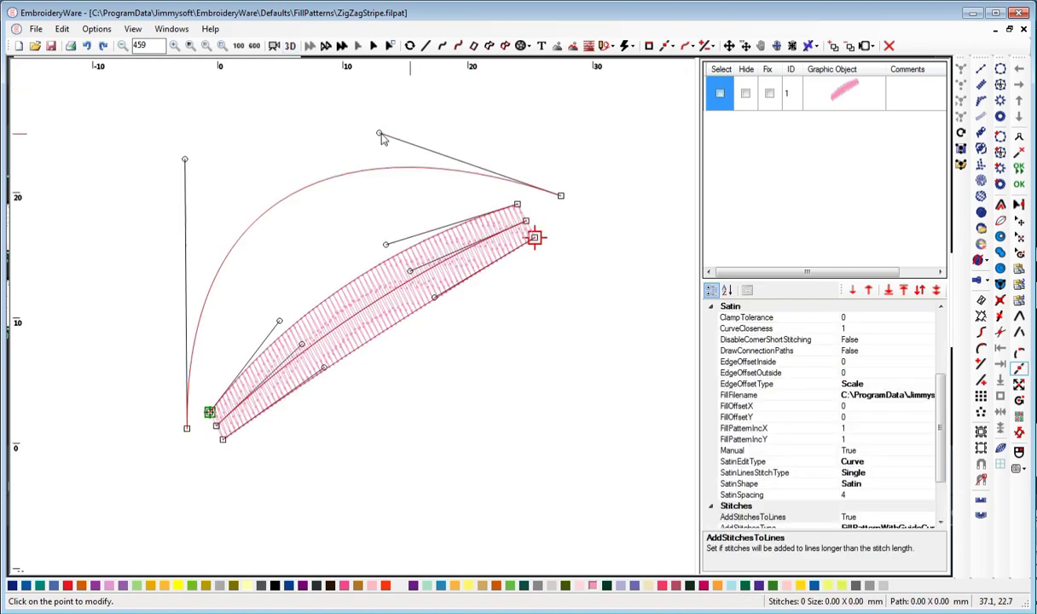
{"action": "left_click", "coordinate": [385, 176]}
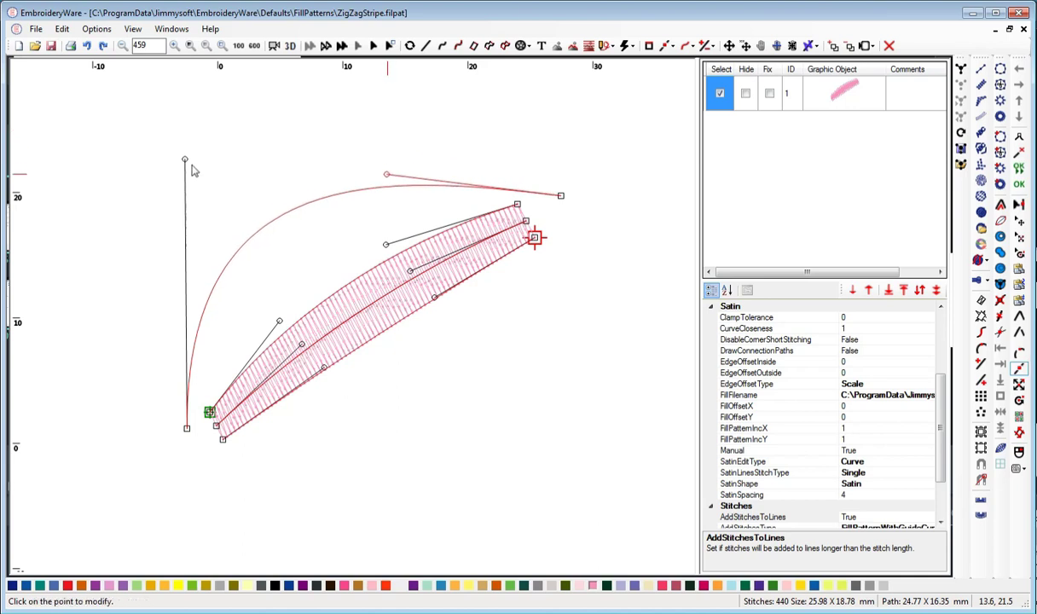
{"action": "left_click", "coordinate": [235, 216]}
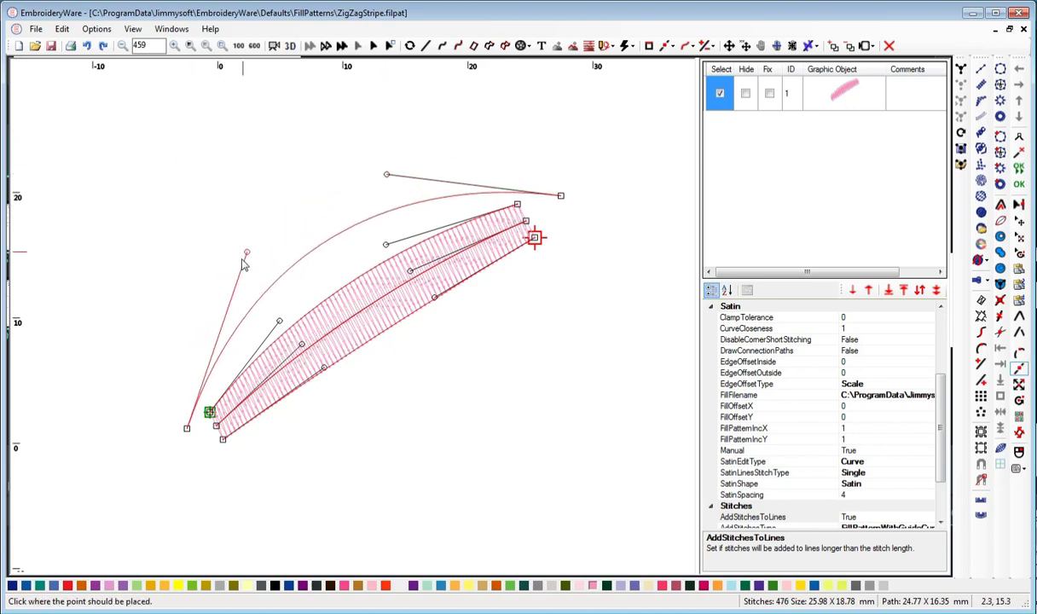
{"action": "left_click", "coordinate": [241, 259]}
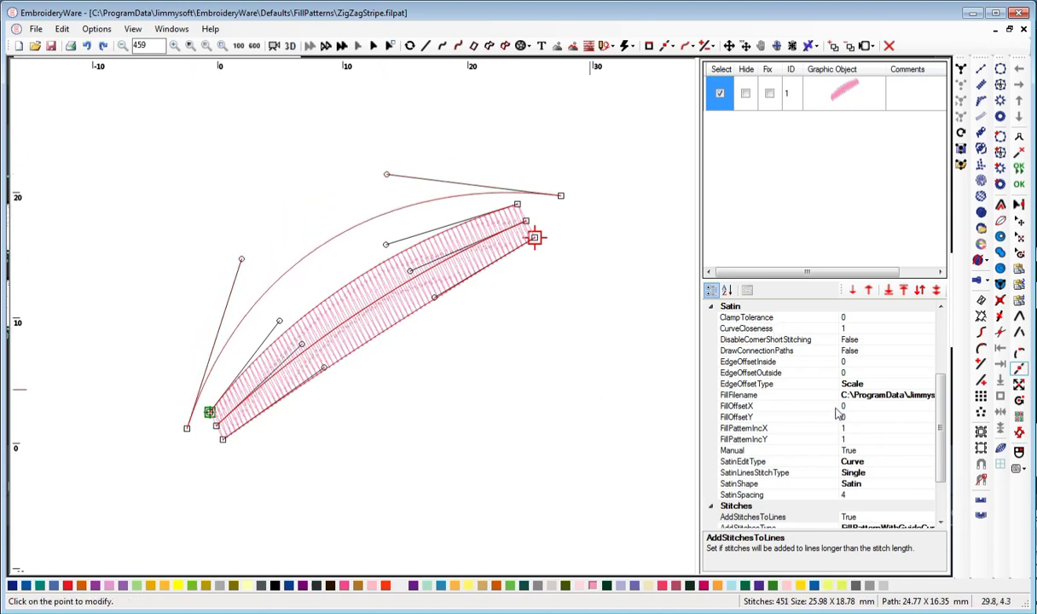
Set the satin column's AddStitchesType to FillPattern and preview the column in 3D.
{"action": "scroll", "coordinate": [941, 518], "scroll_direction": "down", "scroll_amount": 2}
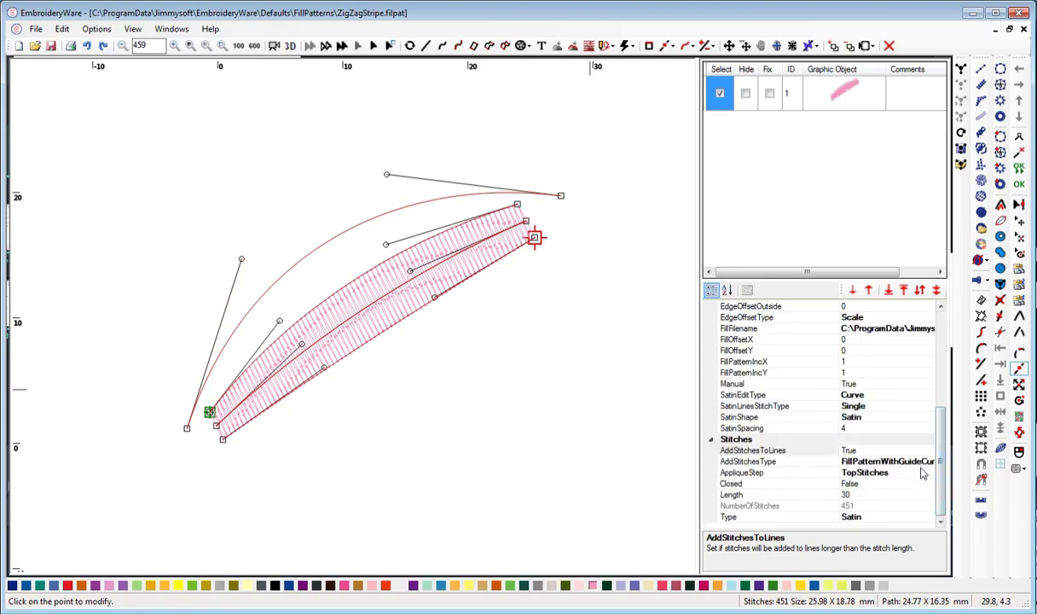
{"action": "left_click", "coordinate": [925, 462]}
{"action": "left_click", "coordinate": [928, 462]}
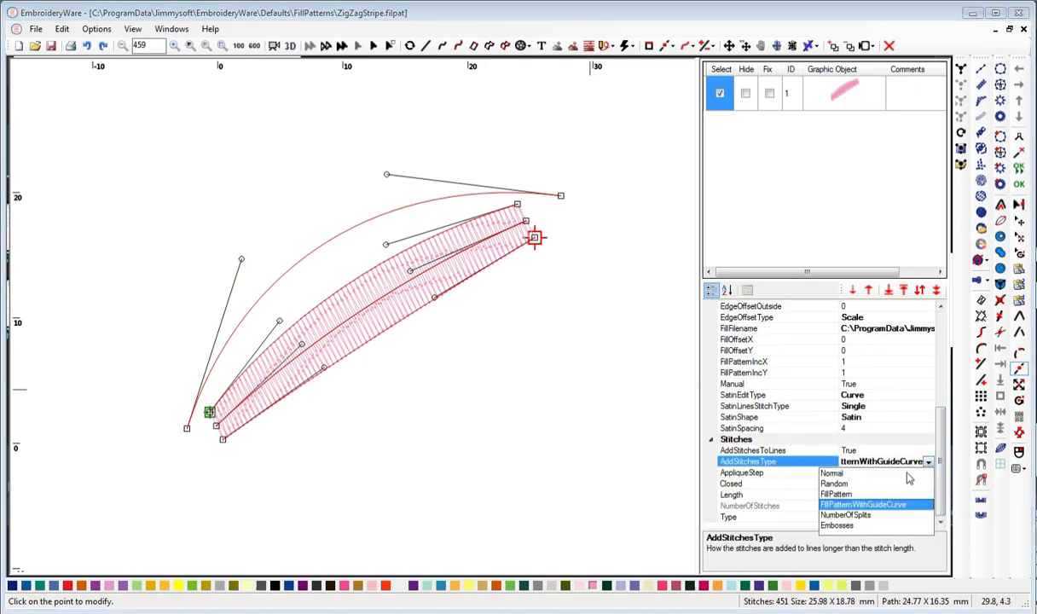
{"action": "left_click", "coordinate": [836, 495]}
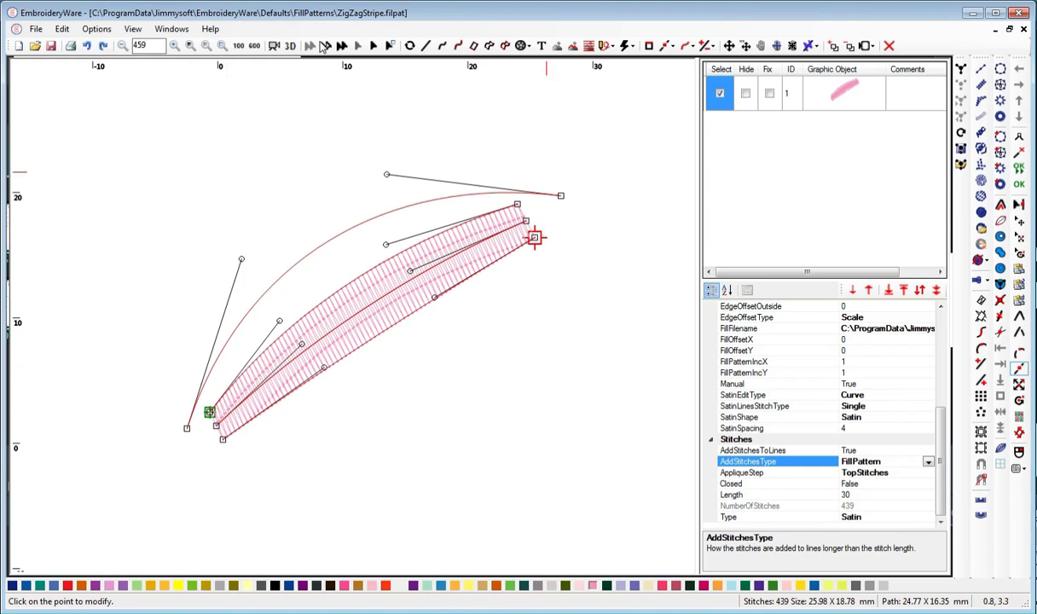
{"action": "left_click", "coordinate": [290, 45]}
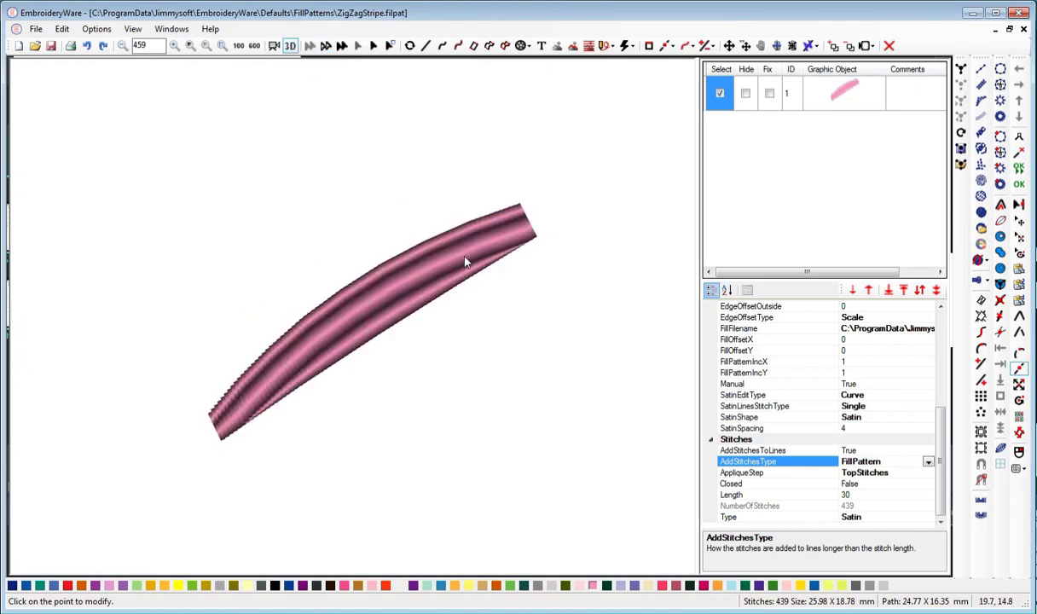
{"action": "left_click", "coordinate": [290, 45]}
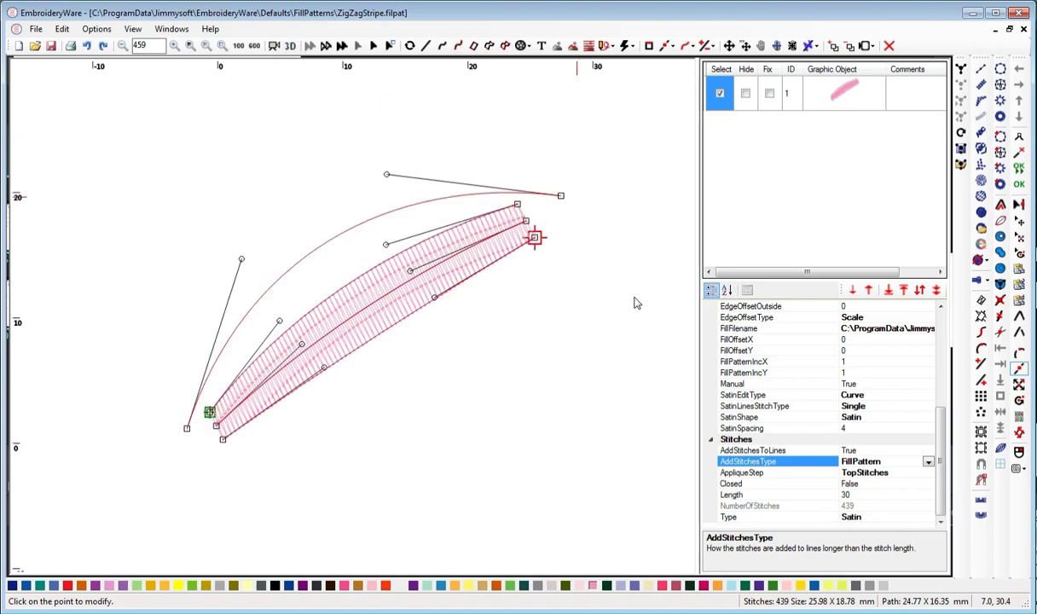
Try an EdgeOffsetInside of 1 on the satin column and change it to 0.2.
{"action": "scroll", "coordinate": [944, 338], "scroll_direction": "up", "scroll_amount": 6}
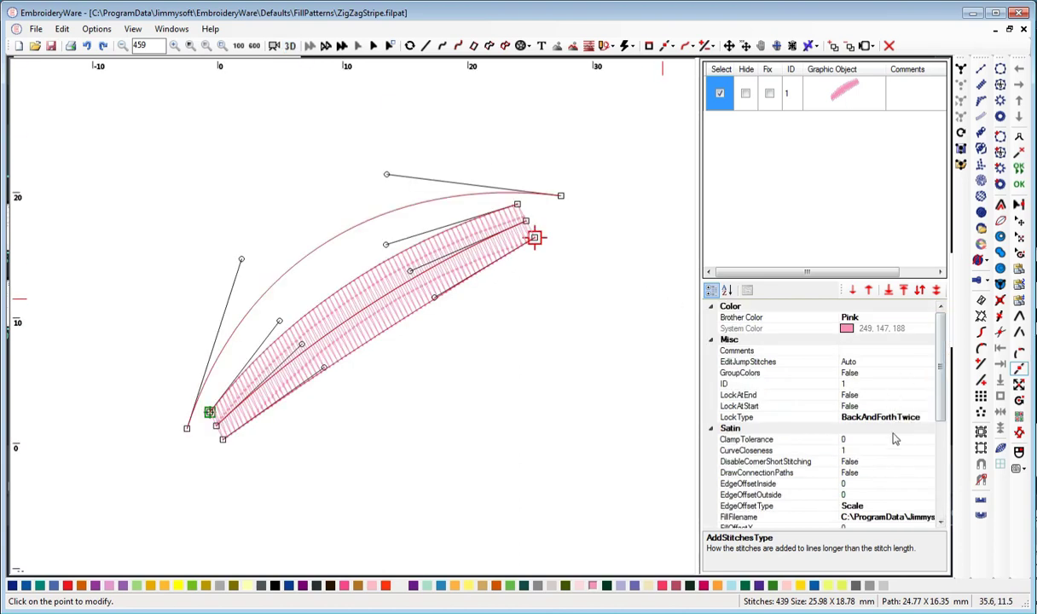
{"action": "left_click", "coordinate": [922, 507]}
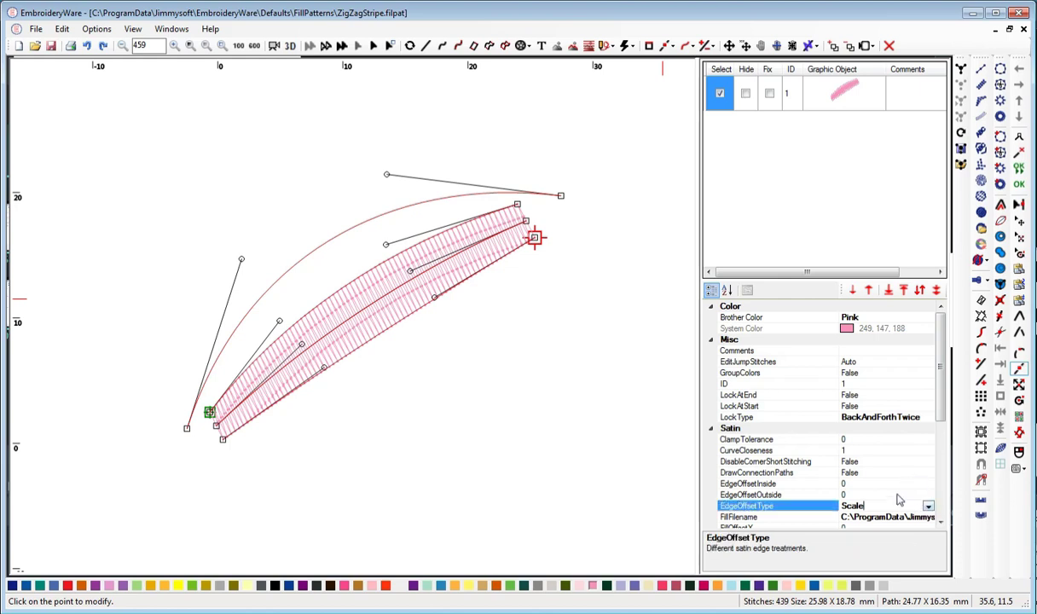
{"action": "left_click", "coordinate": [897, 495]}
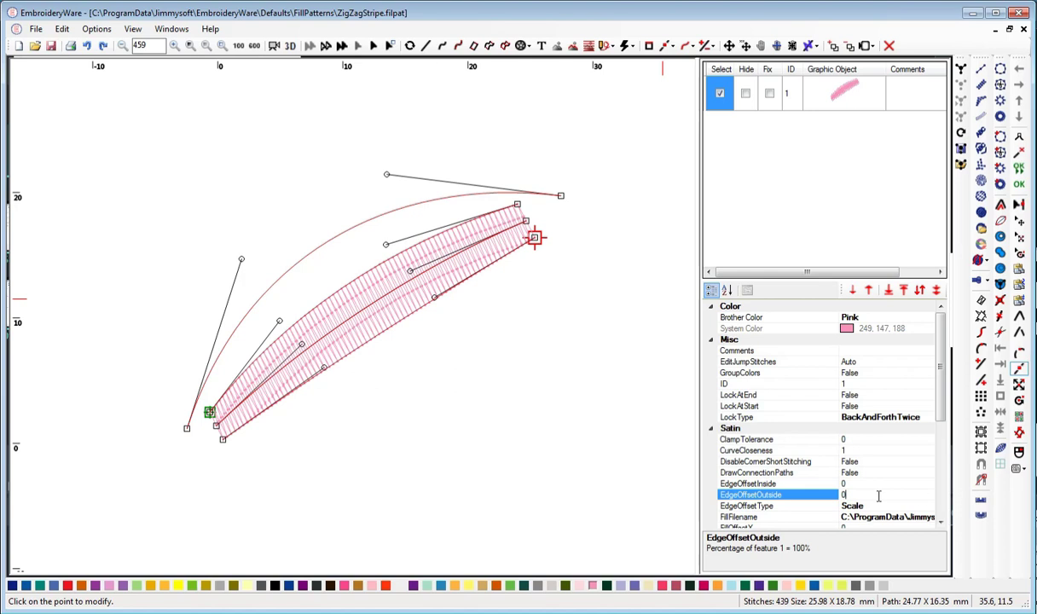
{"action": "left_click", "coordinate": [853, 483]}
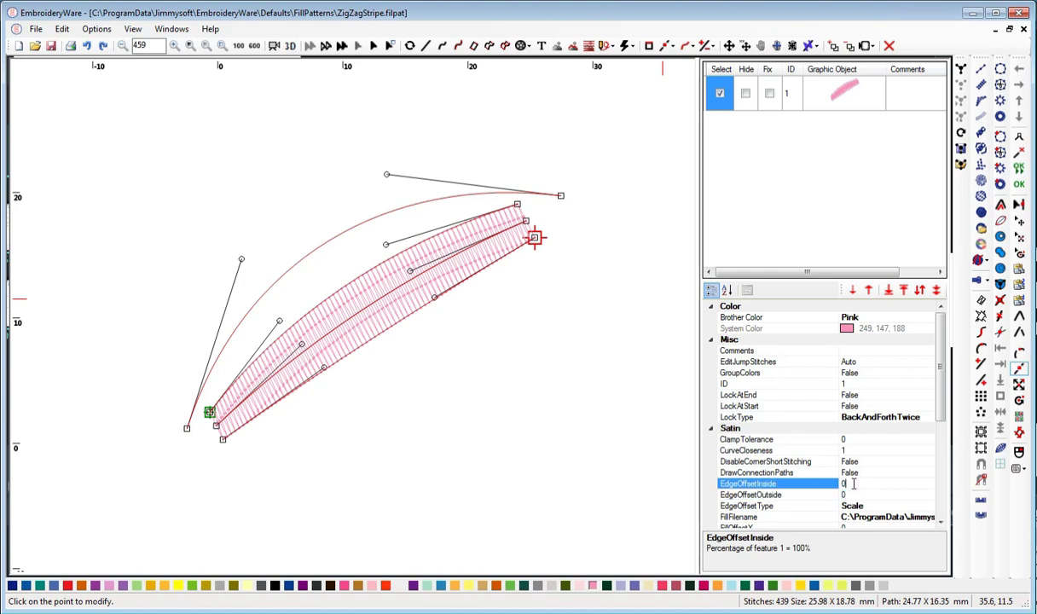
{"action": "type", "text": "1"}
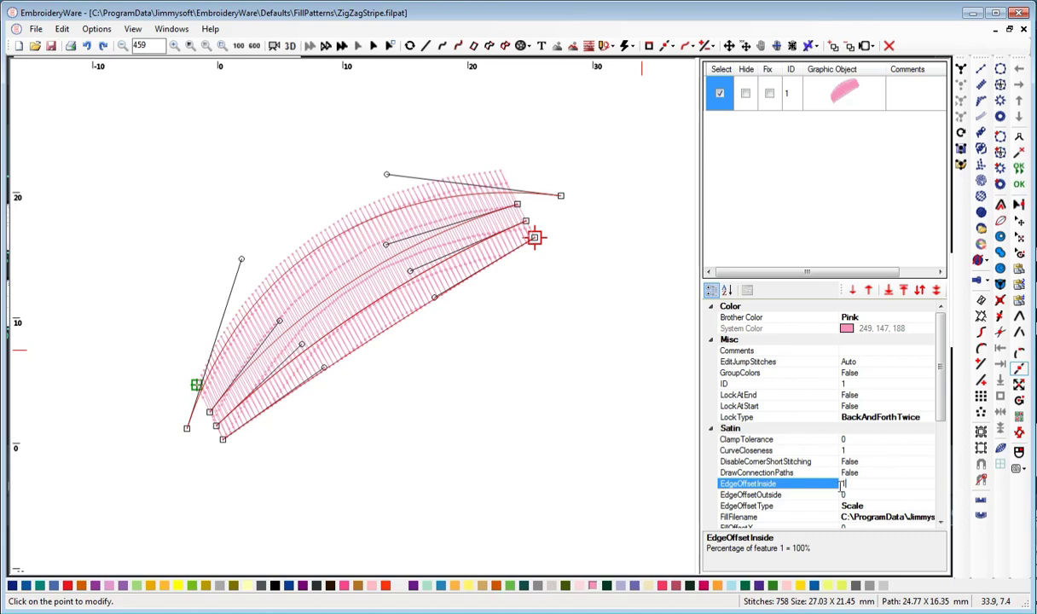
{"action": "type", "text": "0.2"}
{"action": "key", "text": "Return"}
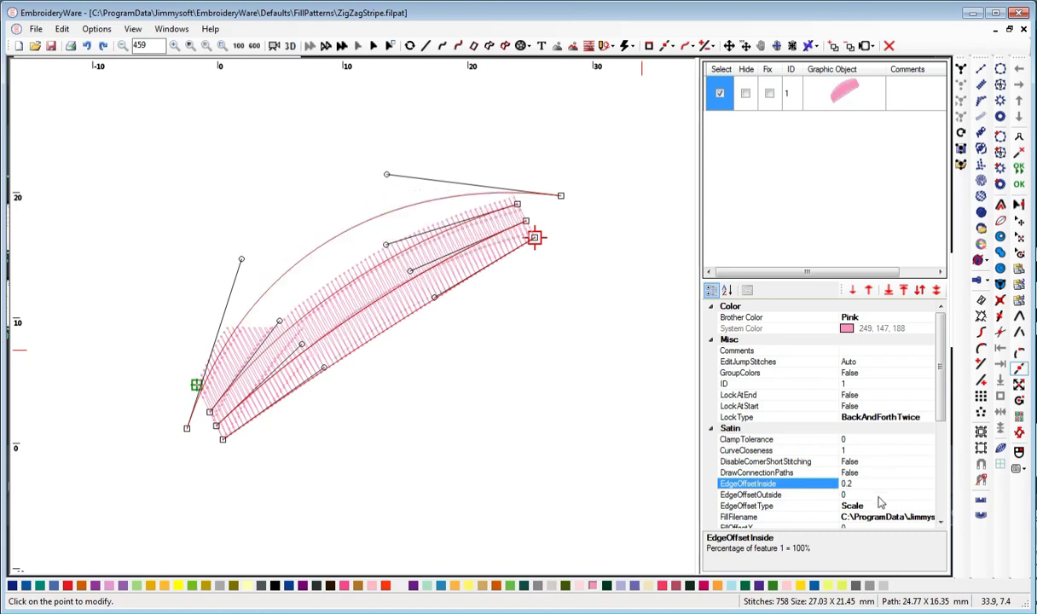
Set the satin column's EdgeOffsetType to PatternScale.
{"action": "left_click", "coordinate": [871, 496]}
{"action": "left_click", "coordinate": [917, 506]}
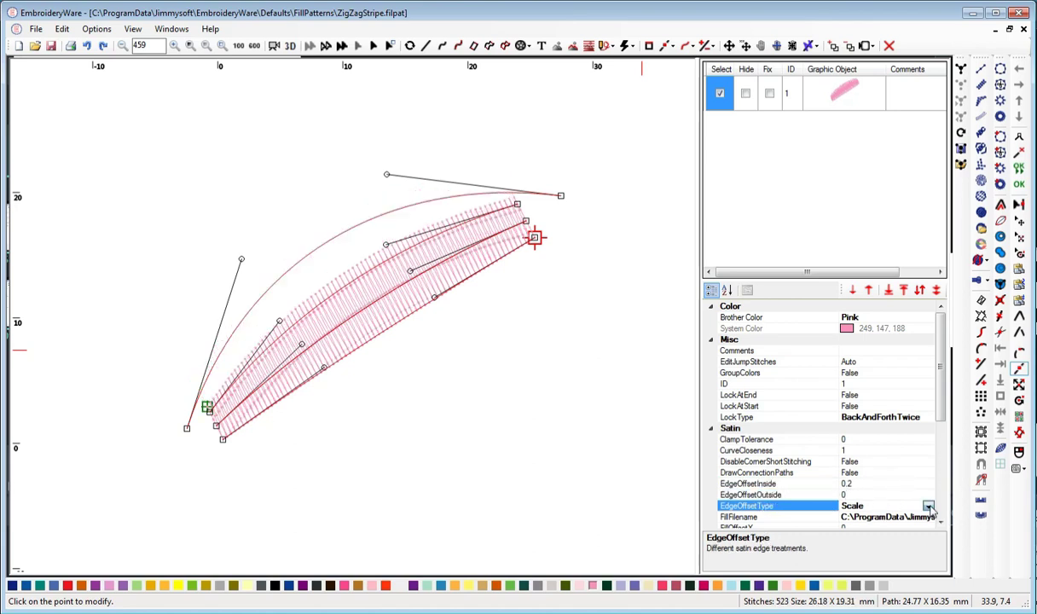
{"action": "left_click", "coordinate": [928, 507]}
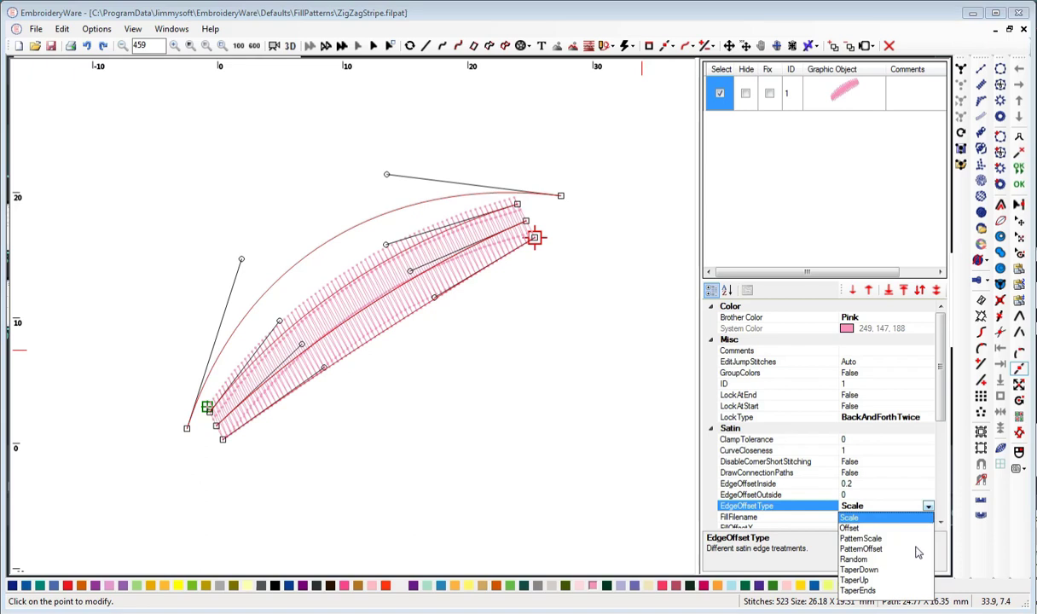
{"action": "left_click", "coordinate": [874, 540]}
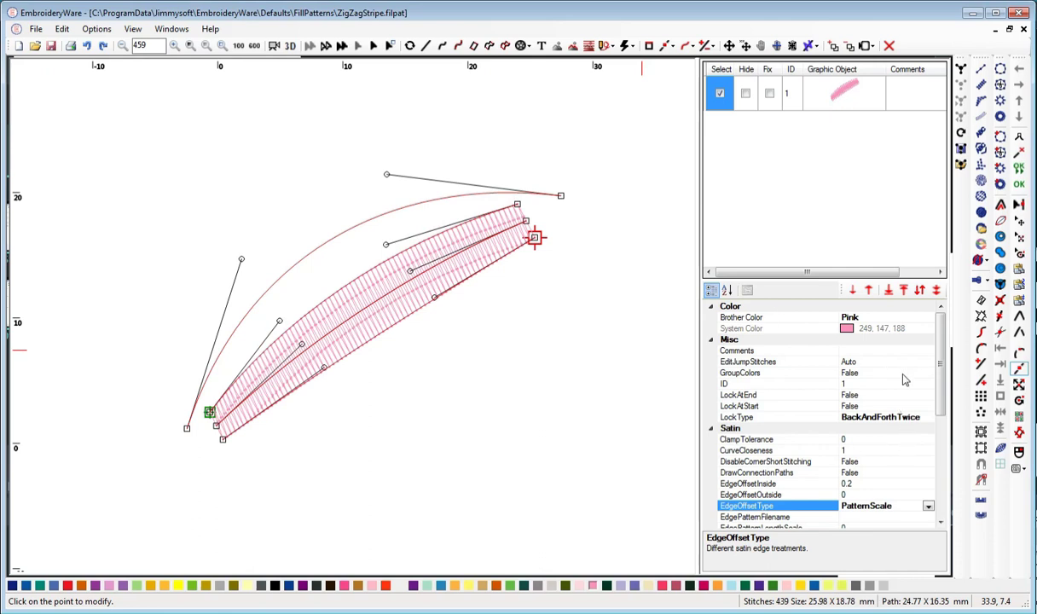
Assign Christmas tree.edgpat as the satin column's edge pattern file.
{"action": "scroll", "coordinate": [936, 422], "scroll_direction": "down", "scroll_amount": 2}
{"action": "left_click", "coordinate": [933, 451]}
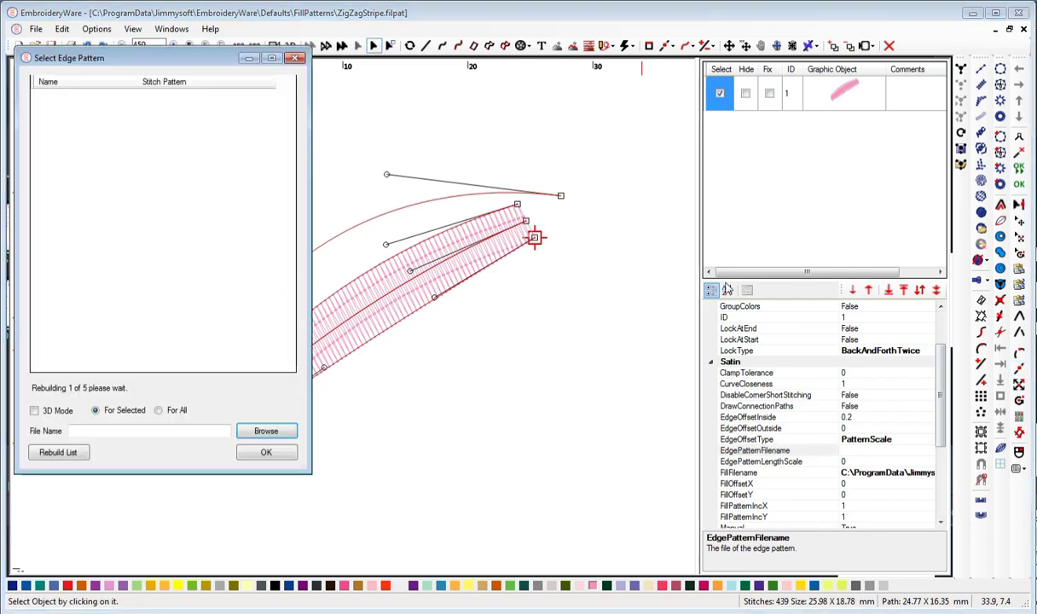
{"action": "left_click_drag", "start_coordinate": [118, 57], "coordinate": [719, 89]}
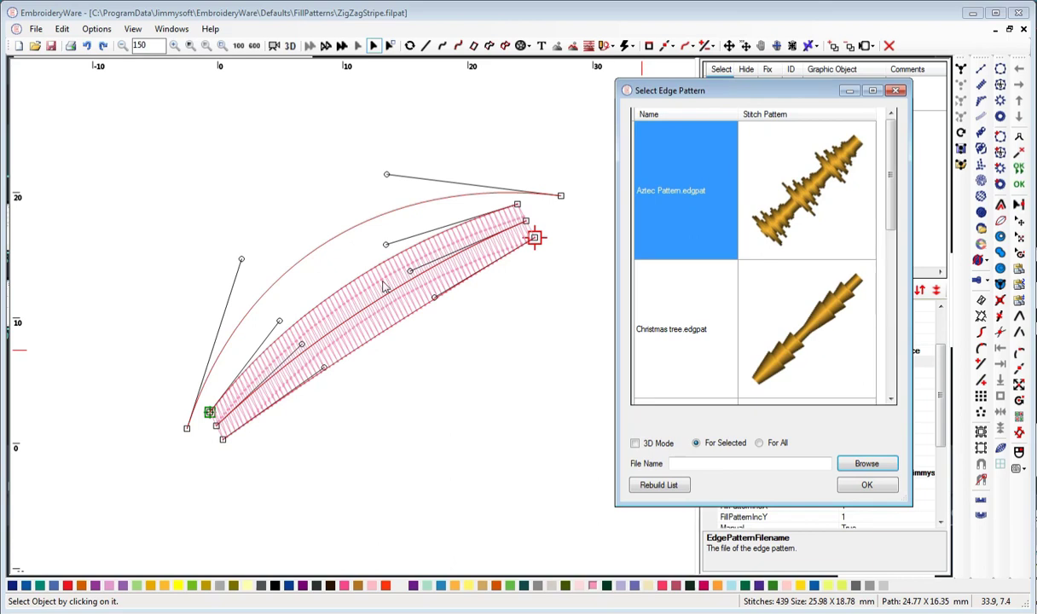
{"action": "left_click", "coordinate": [819, 328]}
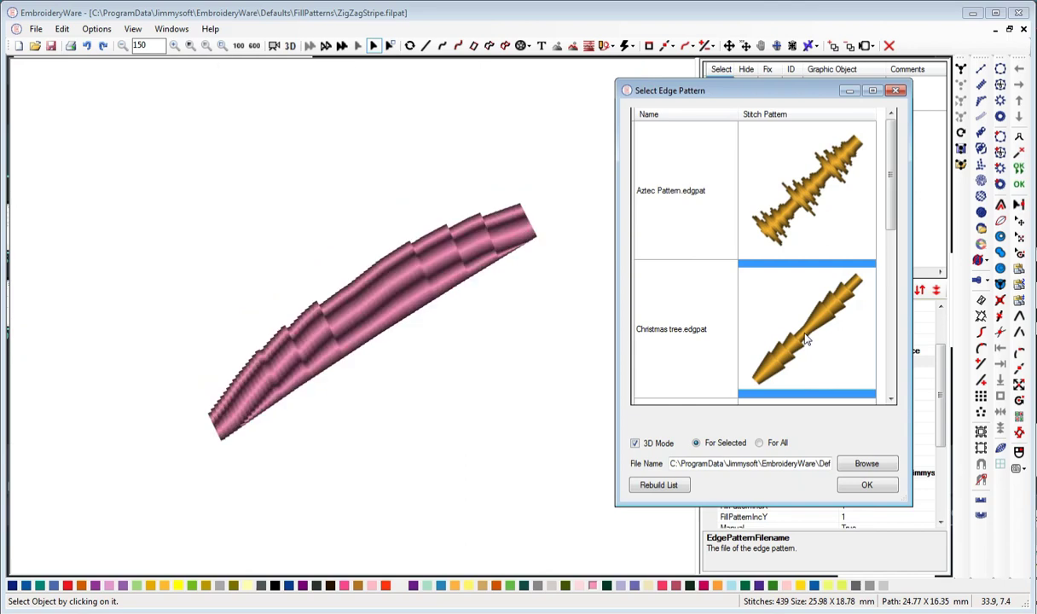
{"action": "left_click", "coordinate": [867, 485]}
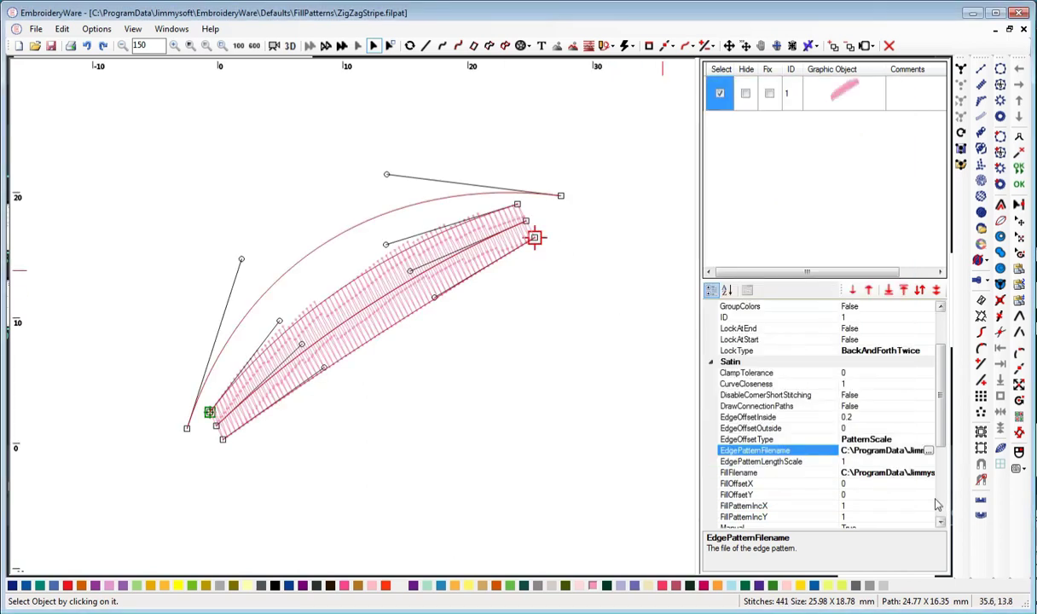
Restore the satin column's AddStitchesType to FillPatternWithGuideCurve, view the column in 3D, and deselect it.
{"action": "scroll", "coordinate": [942, 506], "scroll_direction": "down", "scroll_amount": 5}
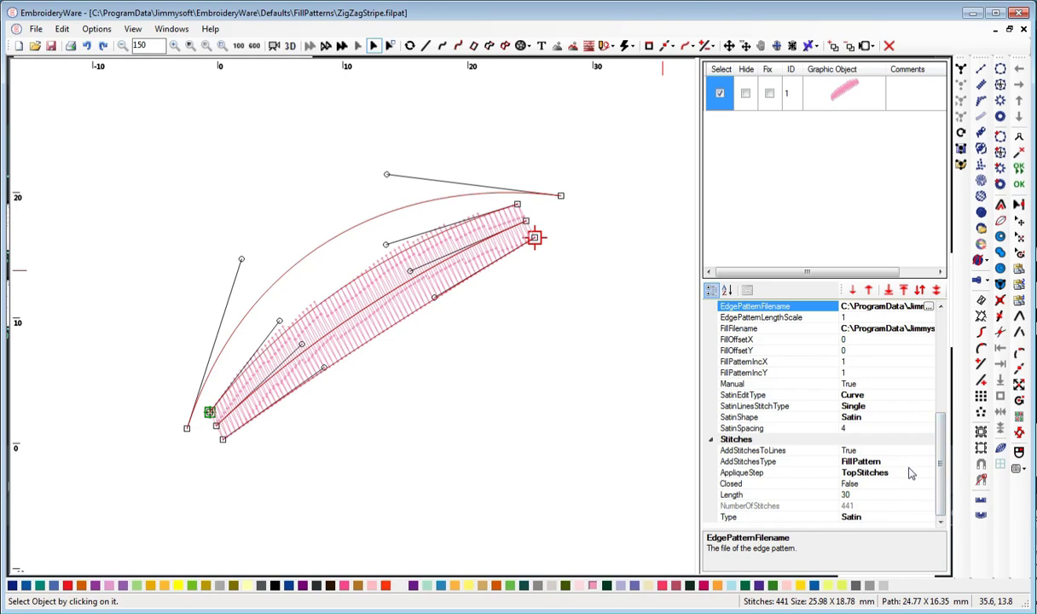
{"action": "left_click", "coordinate": [934, 462]}
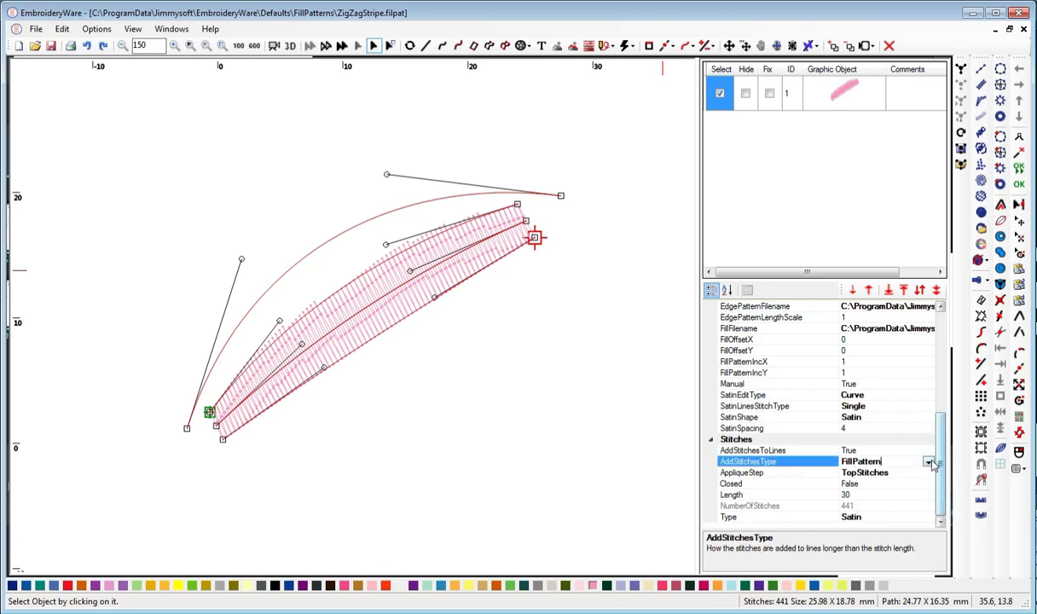
{"action": "left_click", "coordinate": [928, 462]}
{"action": "left_click", "coordinate": [860, 493]}
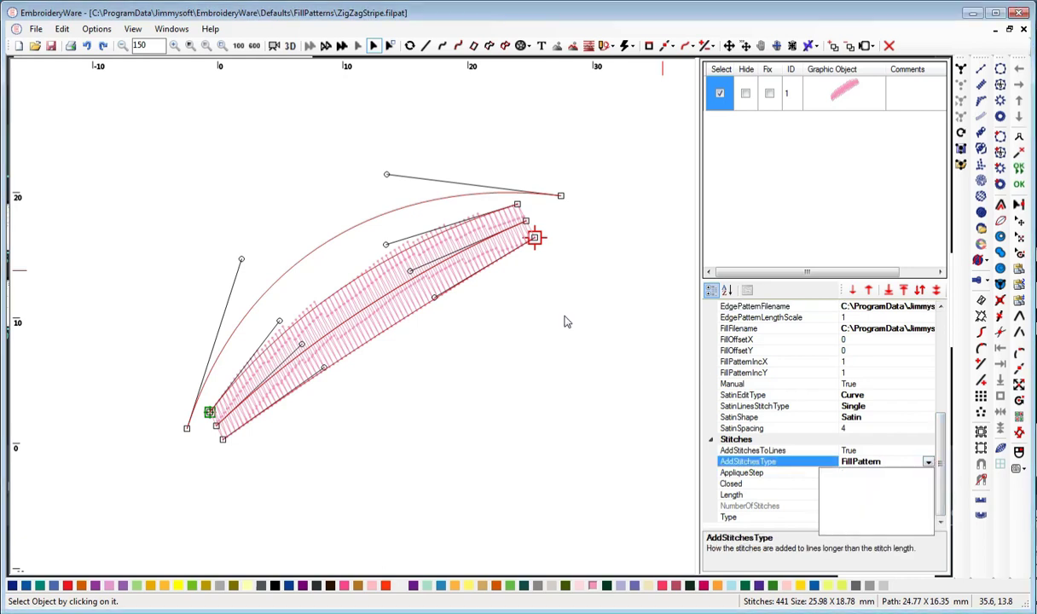
{"action": "left_click", "coordinate": [290, 45]}
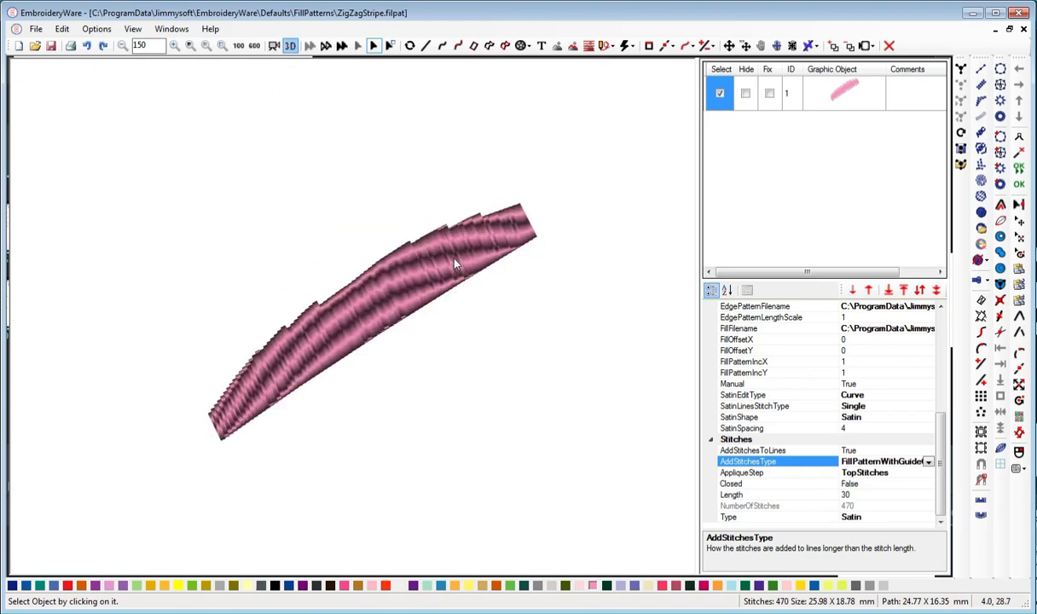
{"action": "left_click", "coordinate": [720, 94]}
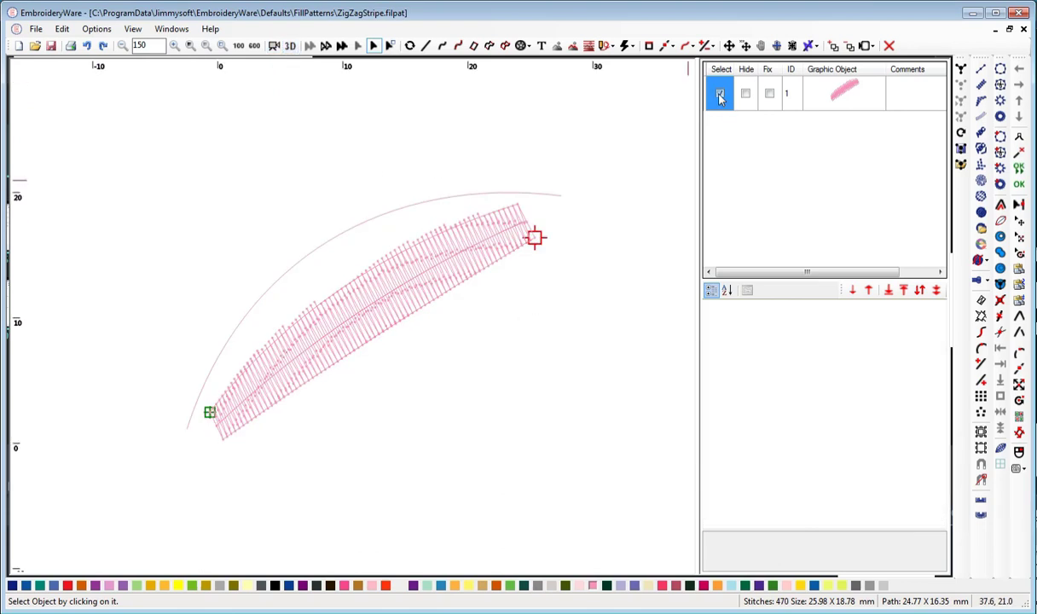
Reselect the satin column and set its EdgeOffsetType to Random.
{"action": "left_click", "coordinate": [721, 94]}
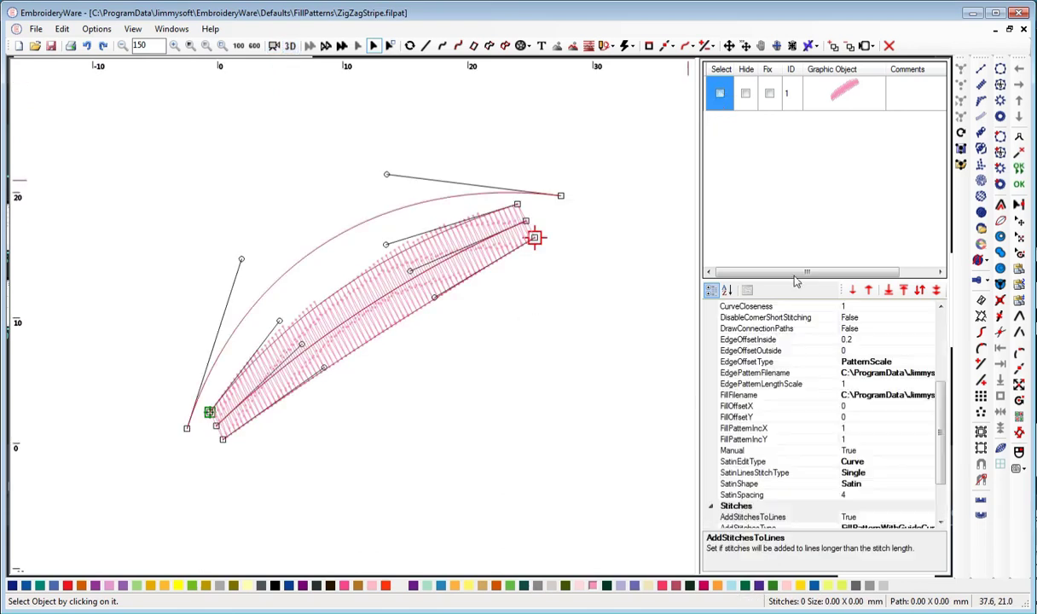
{"action": "scroll", "coordinate": [943, 336], "scroll_direction": "up", "scroll_amount": 5}
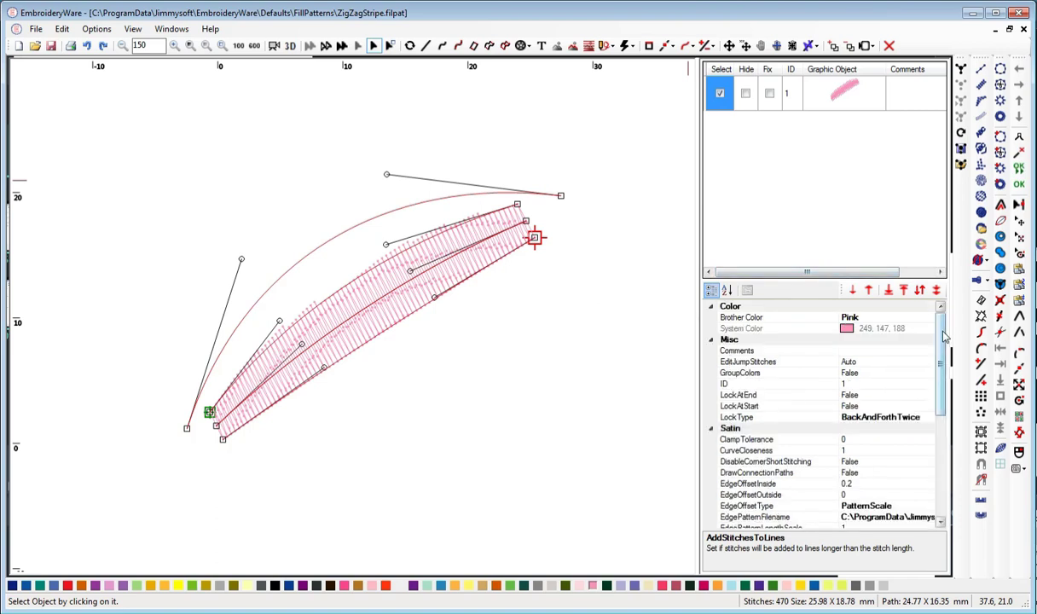
{"action": "scroll", "coordinate": [942, 389], "scroll_direction": "down", "scroll_amount": 3}
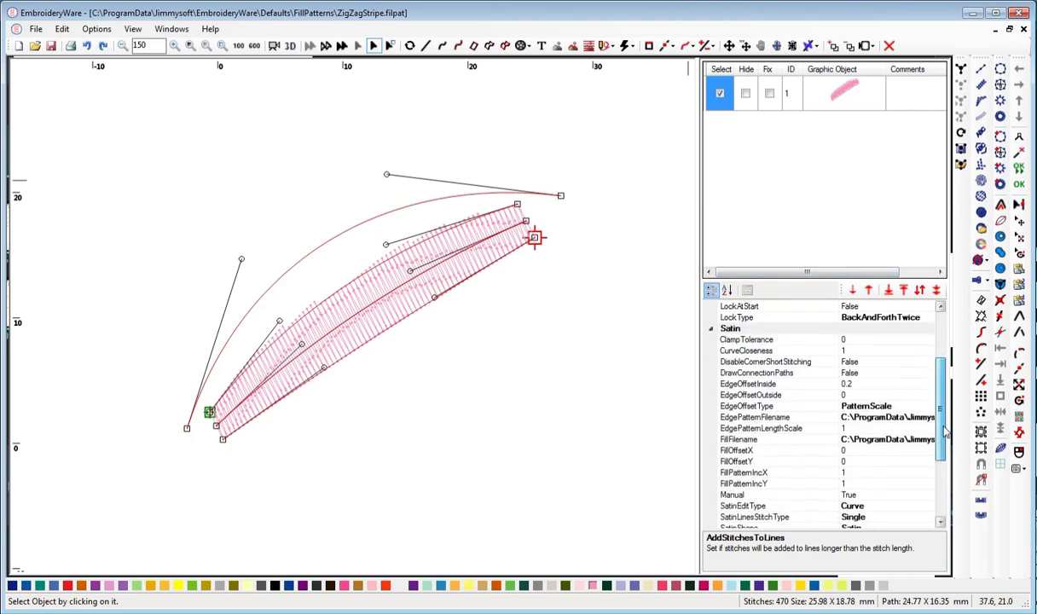
{"action": "left_click", "coordinate": [929, 406]}
{"action": "left_click", "coordinate": [928, 407]}
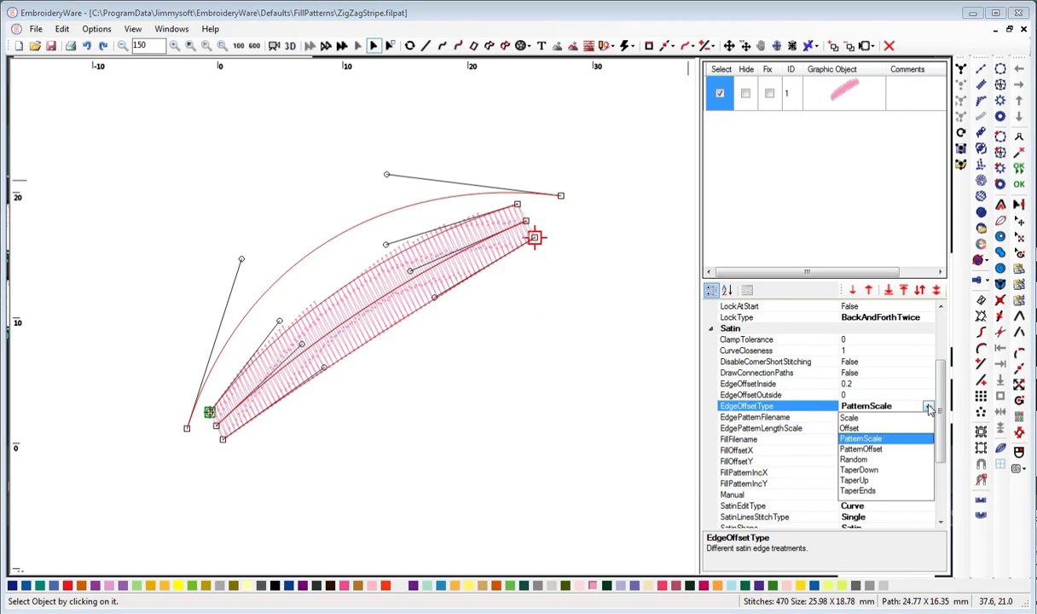
{"action": "left_click", "coordinate": [926, 407]}
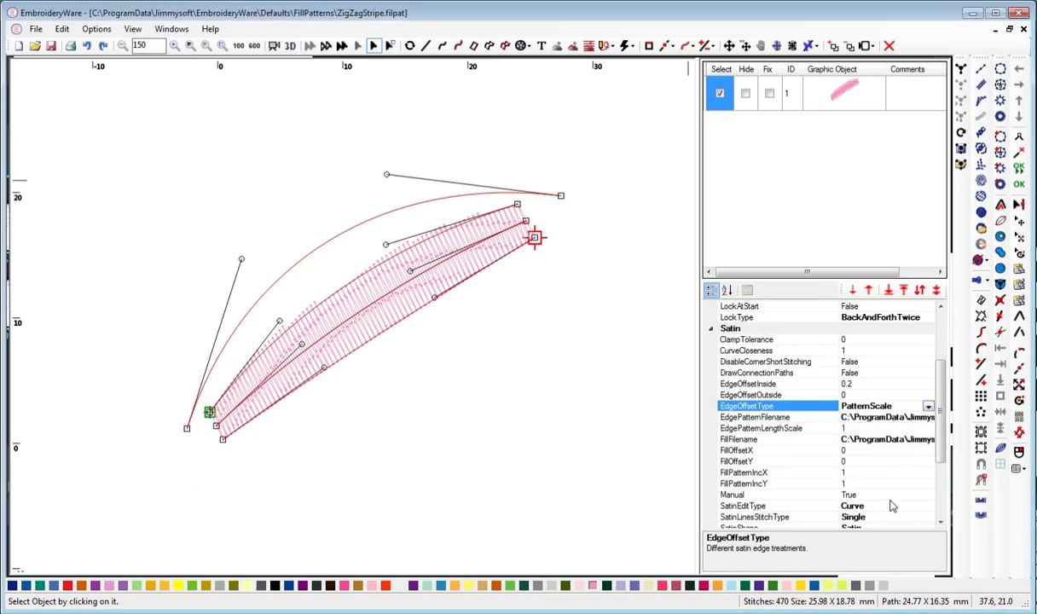
{"action": "left_click", "coordinate": [928, 407]}
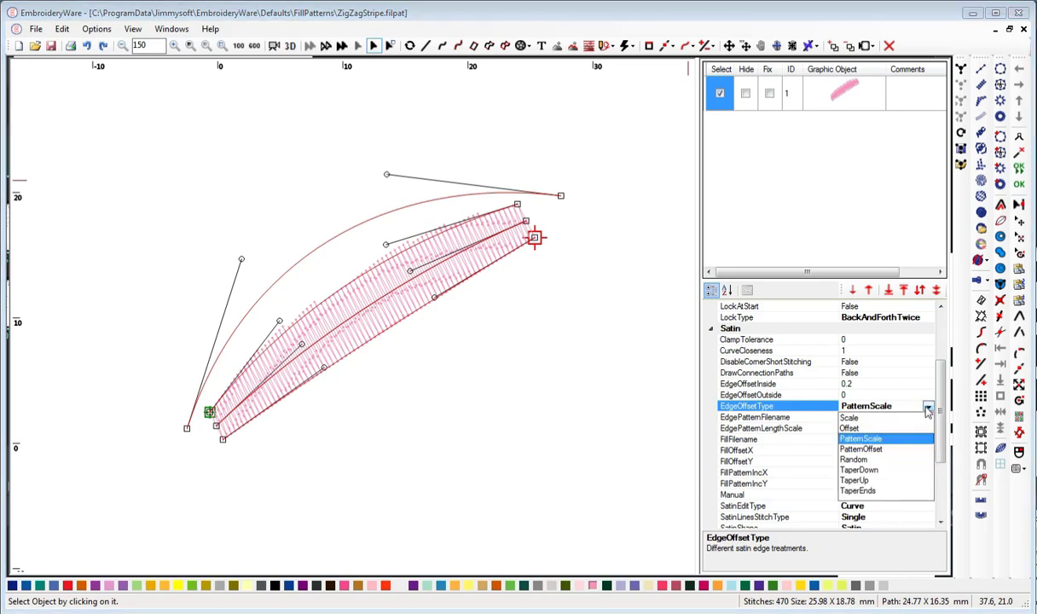
{"action": "left_click", "coordinate": [856, 460]}
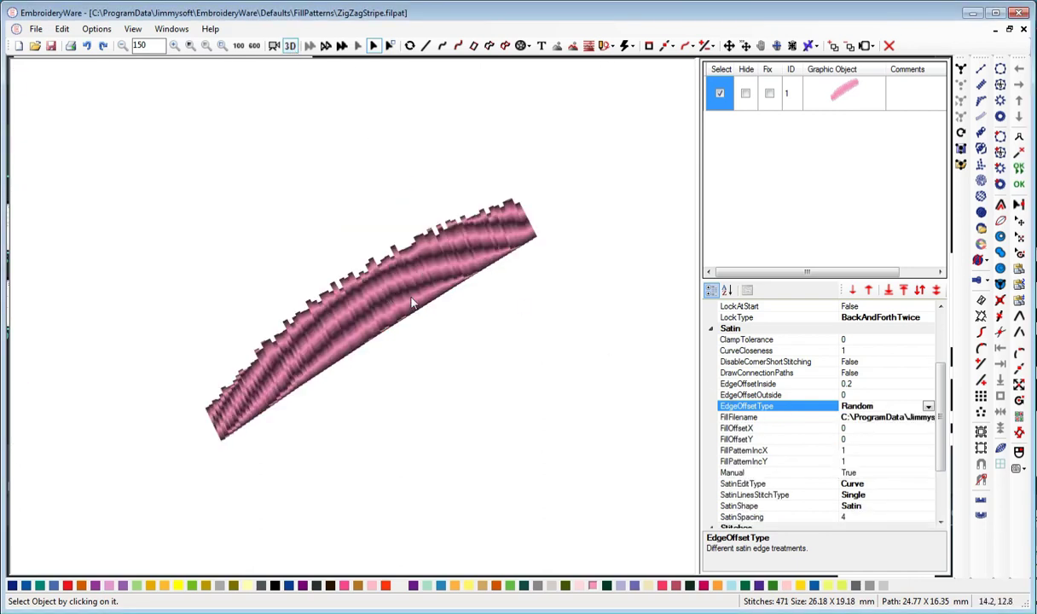
View the randomly edged satin column unselected, then reselect and delete it.
{"action": "left_click", "coordinate": [721, 94]}
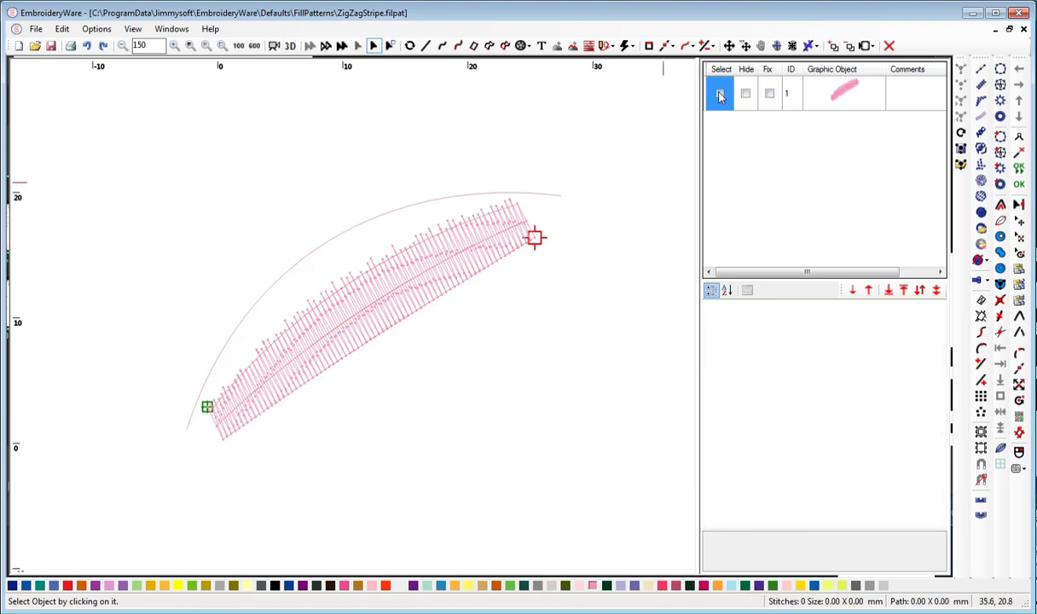
{"action": "left_click", "coordinate": [720, 94]}
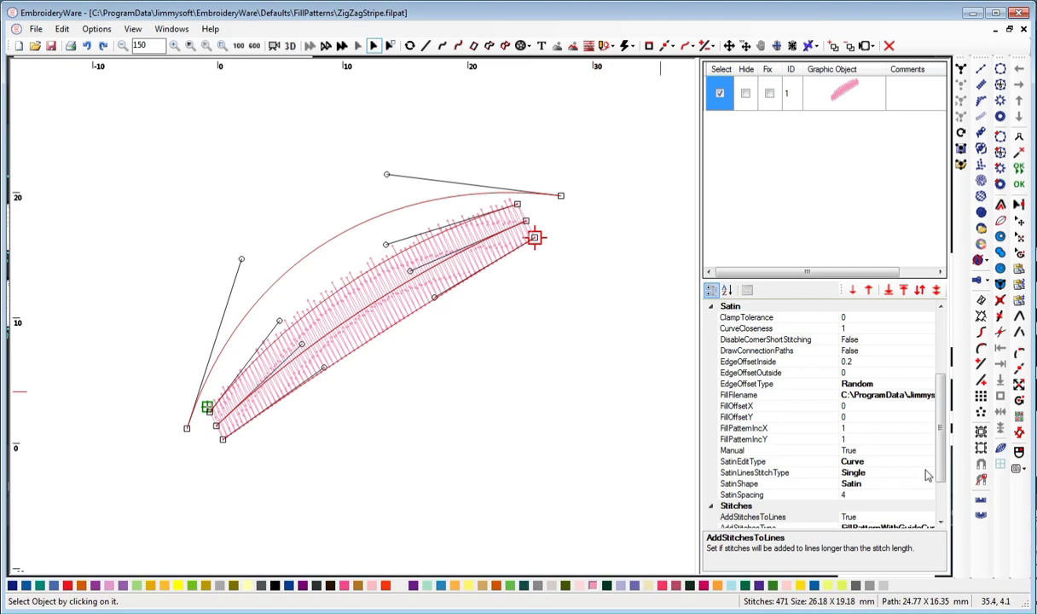
{"action": "left_click_drag", "start_coordinate": [943, 441], "coordinate": [952, 511]}
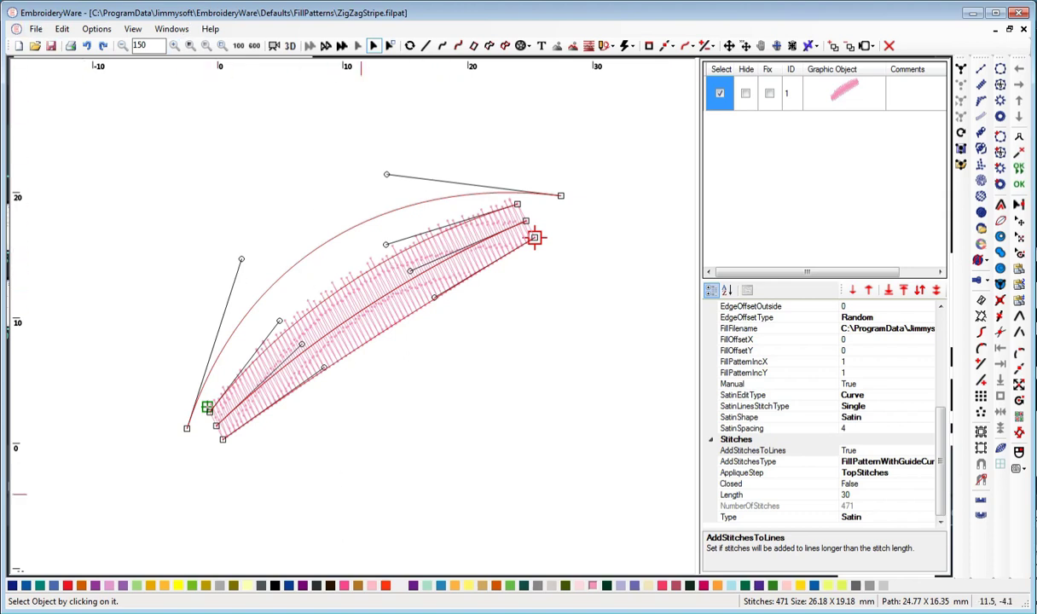
{"action": "key", "text": "Delete"}
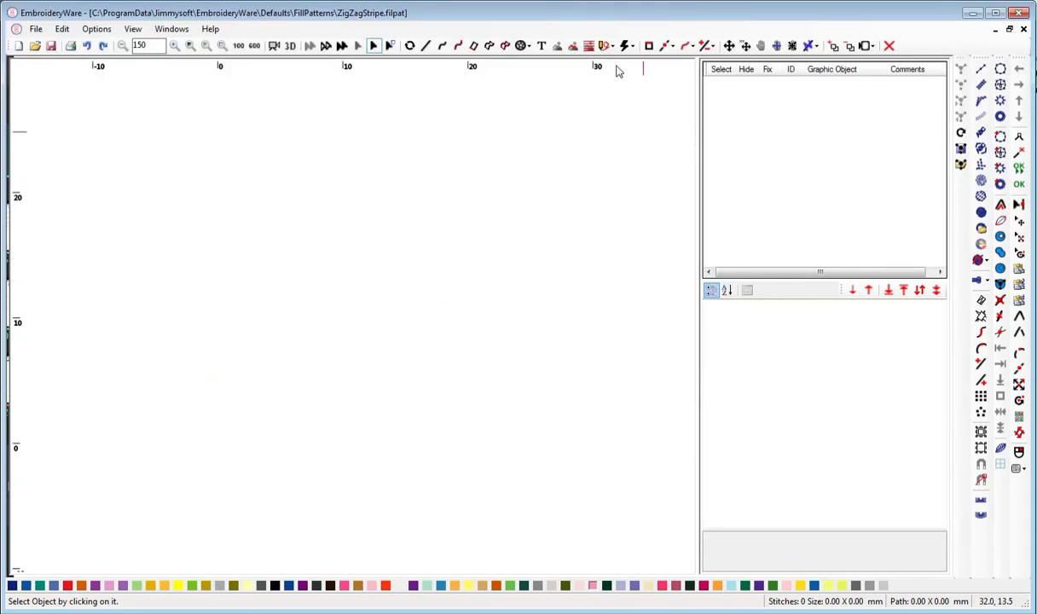
Draw a circle about 13.3 mm in diameter on the empty canvas and select it.
{"action": "left_click", "coordinate": [526, 49]}
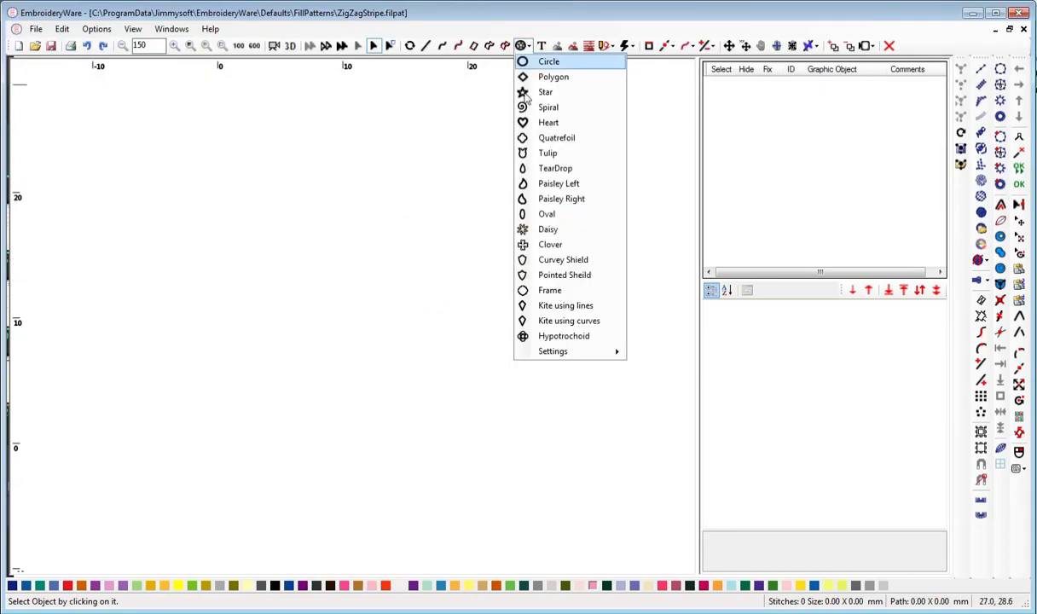
{"action": "left_click", "coordinate": [546, 61]}
{"action": "left_click", "coordinate": [373, 197]}
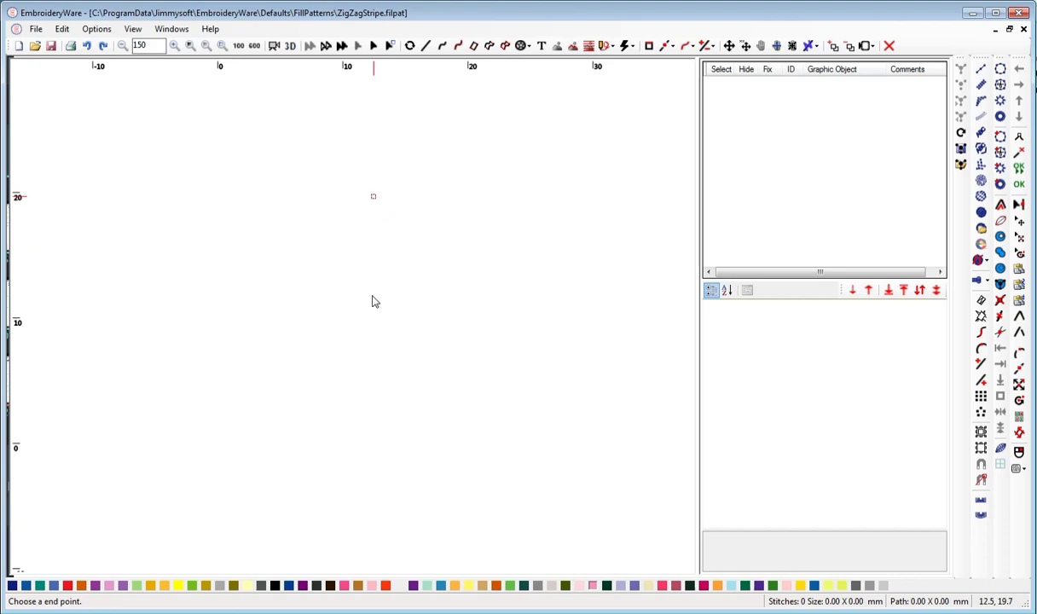
{"action": "left_click", "coordinate": [372, 365]}
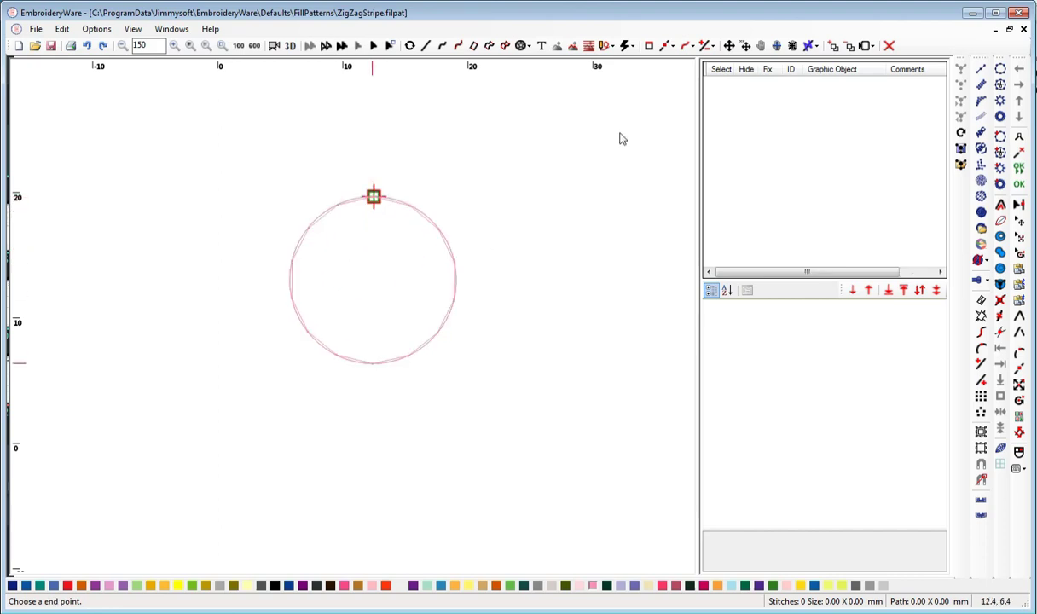
{"action": "left_click", "coordinate": [719, 96]}
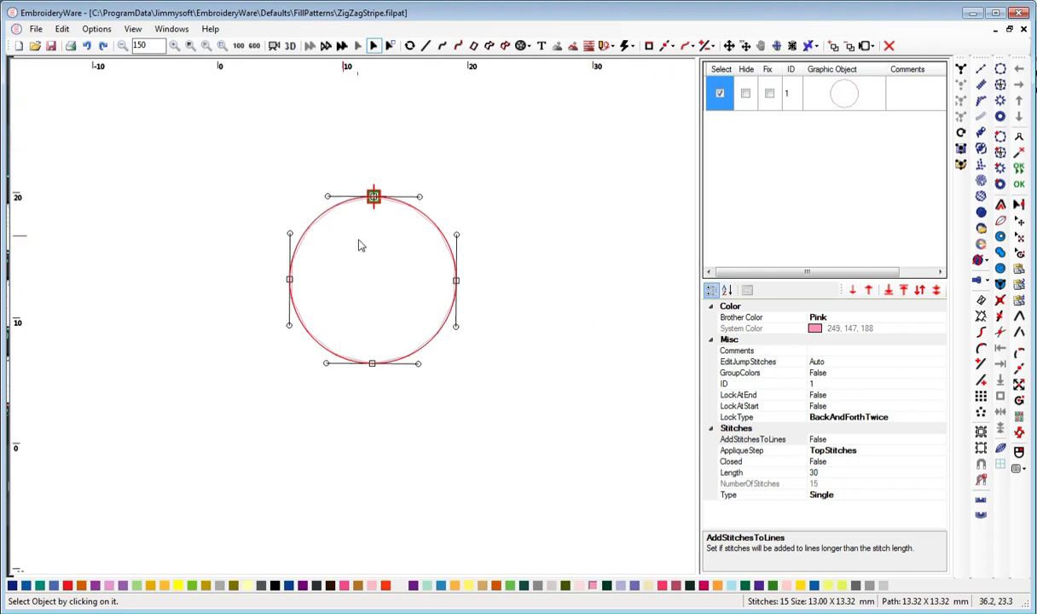
Scale the circle about the origin by 1 in X and 2 in Y.
{"action": "left_click", "coordinate": [692, 45]}
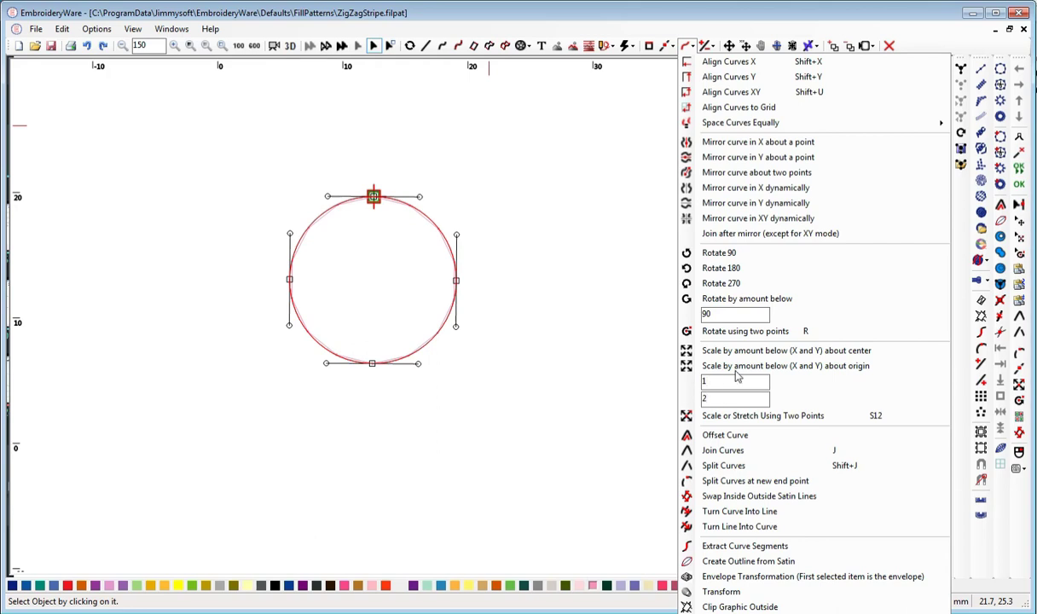
{"action": "left_click", "coordinate": [737, 365]}
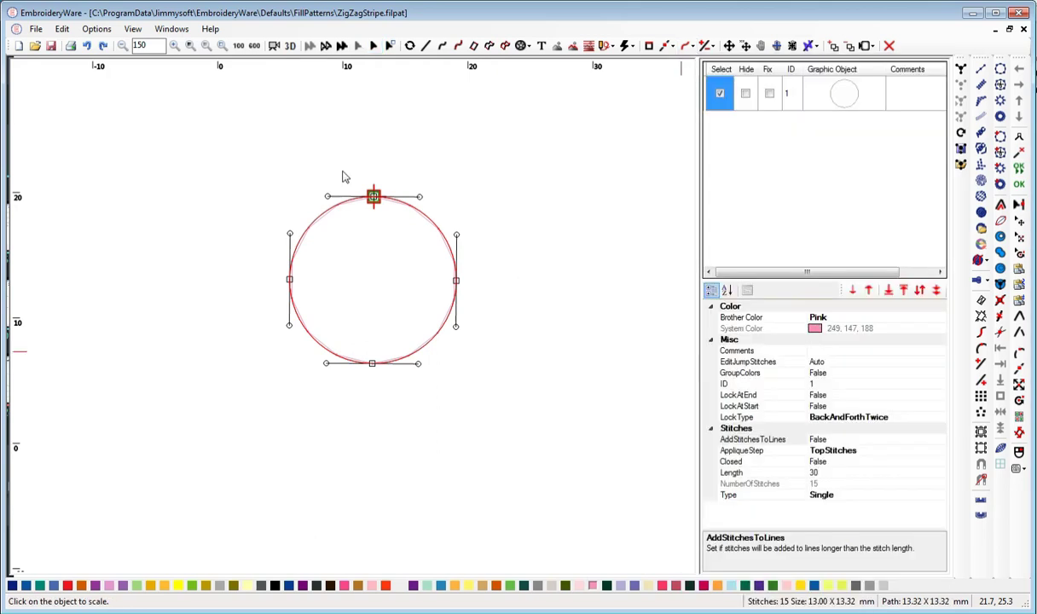
{"action": "left_click", "coordinate": [373, 198]}
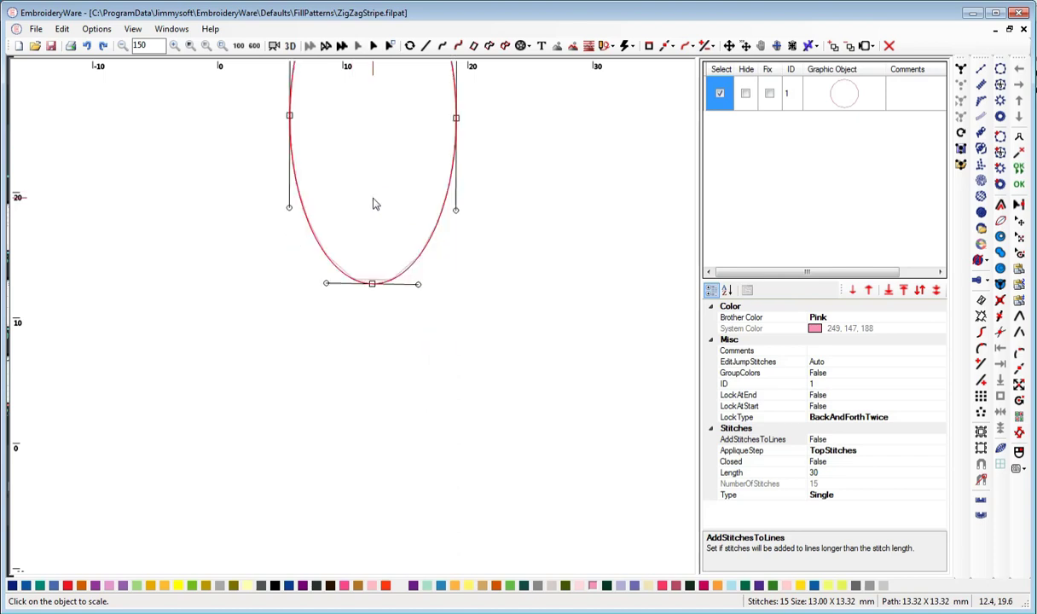
{"action": "left_click_drag", "start_coordinate": [566, 164], "coordinate": [569, 384]}
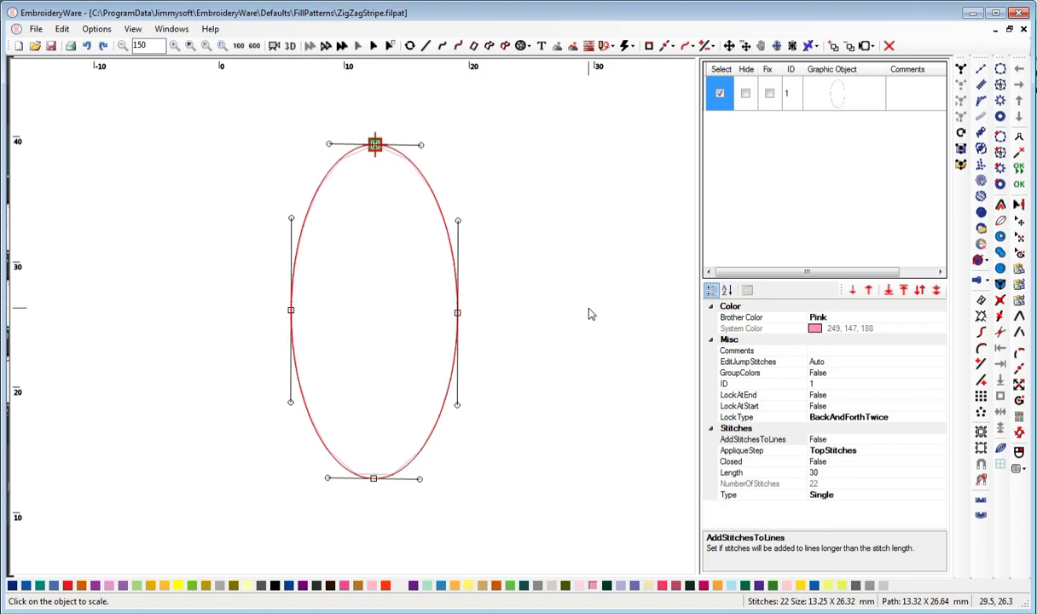
Create line graphics of the letter A from text, using the AsDrawnTriple stitch type.
{"action": "left_click", "coordinate": [541, 47]}
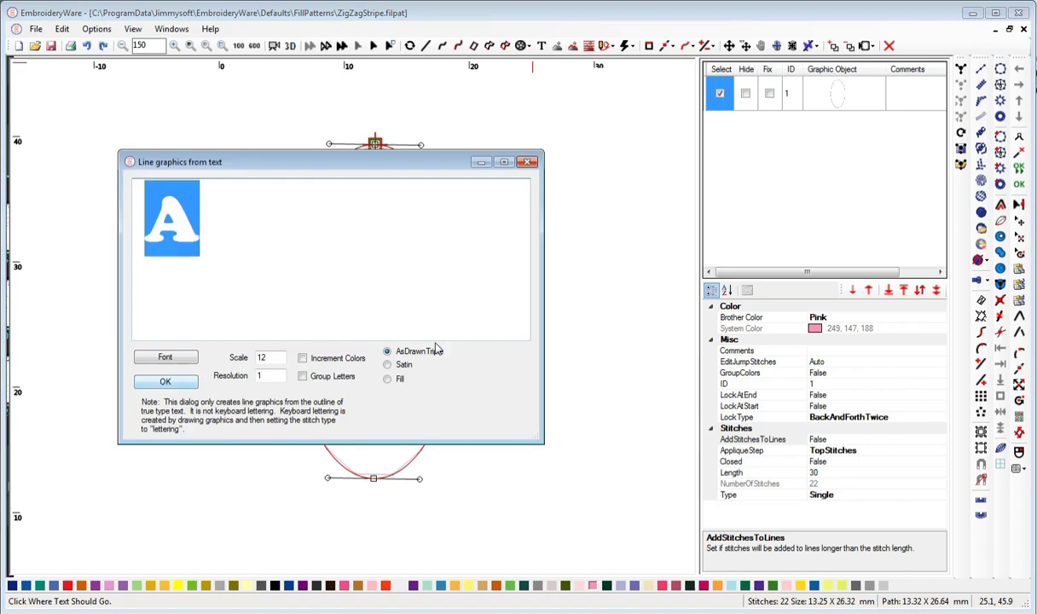
{"action": "left_click", "coordinate": [437, 348]}
{"action": "left_click", "coordinate": [528, 160]}
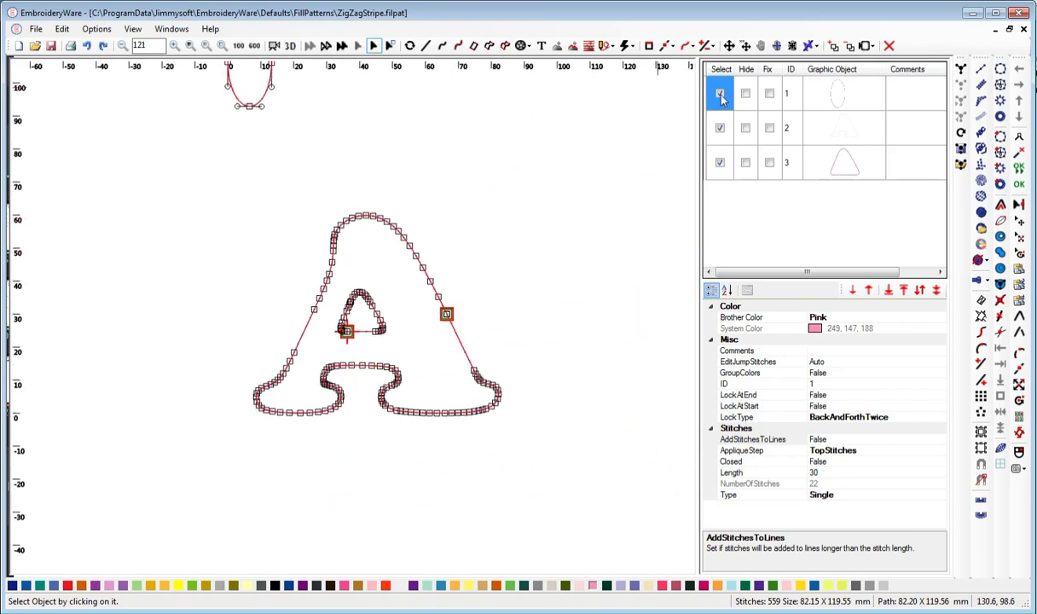
Select only the stretched oval and delete it, keeping both outlines of the letter A.
{"action": "left_click", "coordinate": [720, 128]}
{"action": "left_click", "coordinate": [720, 162]}
{"action": "left_click", "coordinate": [719, 94]}
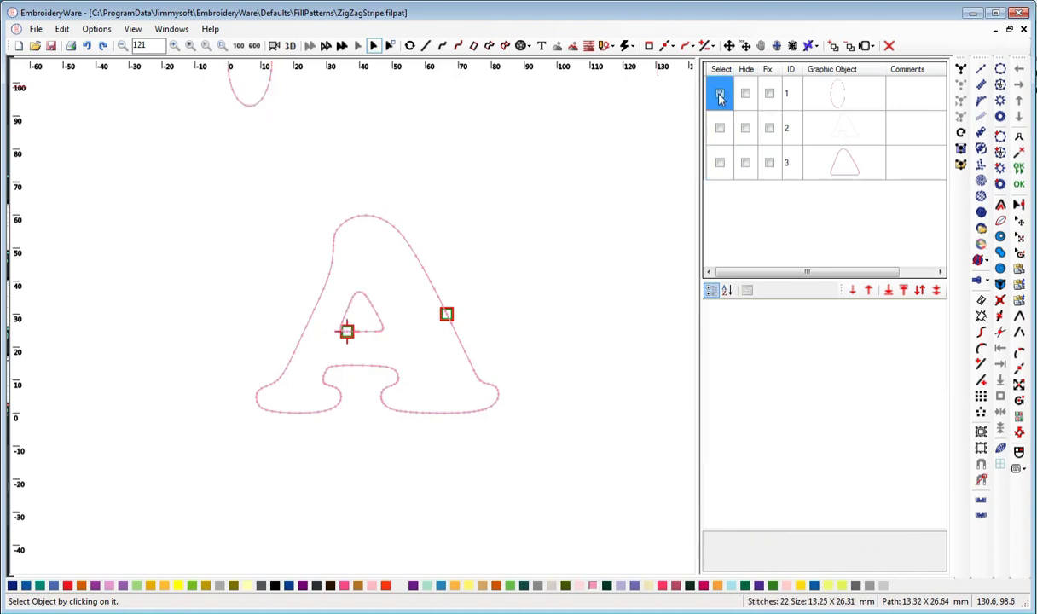
{"action": "left_click", "coordinate": [889, 47]}
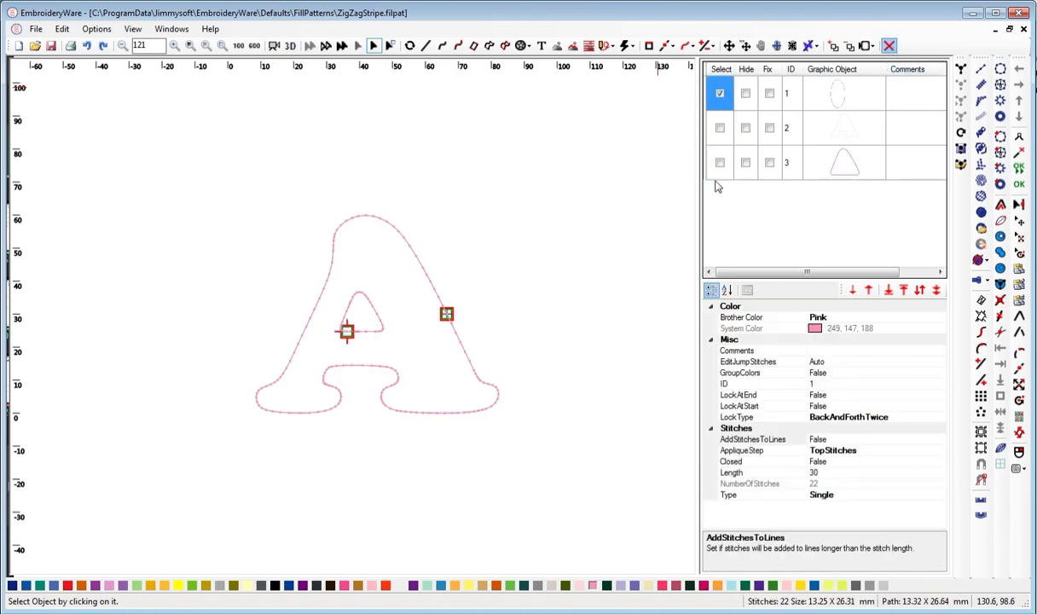
Select both outlines of the letter A and scale them about the origin by 1 in X and 2 in Y.
{"action": "left_click", "coordinate": [720, 94]}
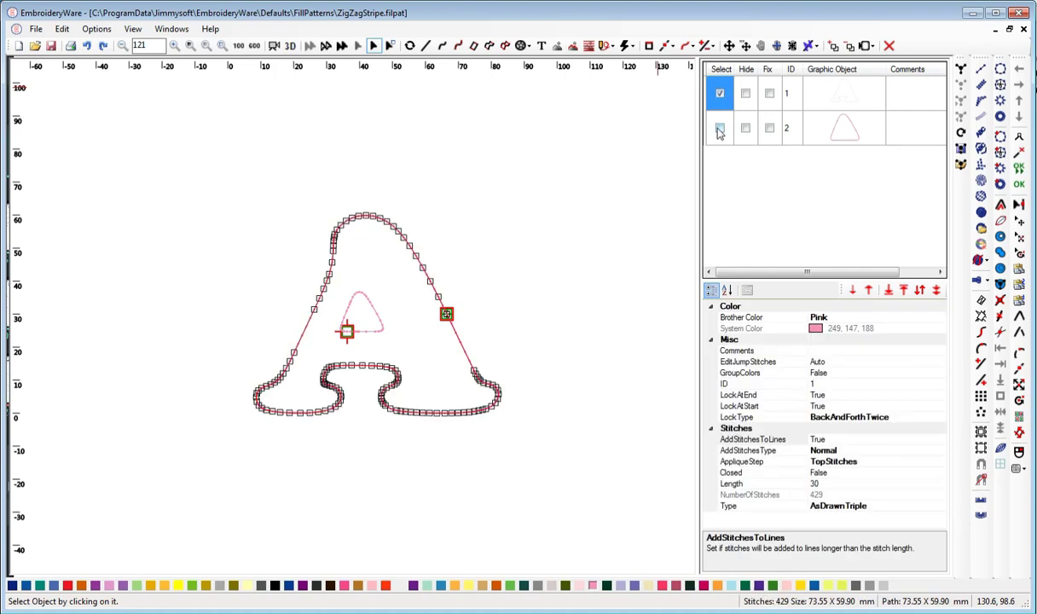
{"action": "left_click", "coordinate": [704, 46]}
{"action": "left_click", "coordinate": [686, 43]}
{"action": "left_click", "coordinate": [686, 47]}
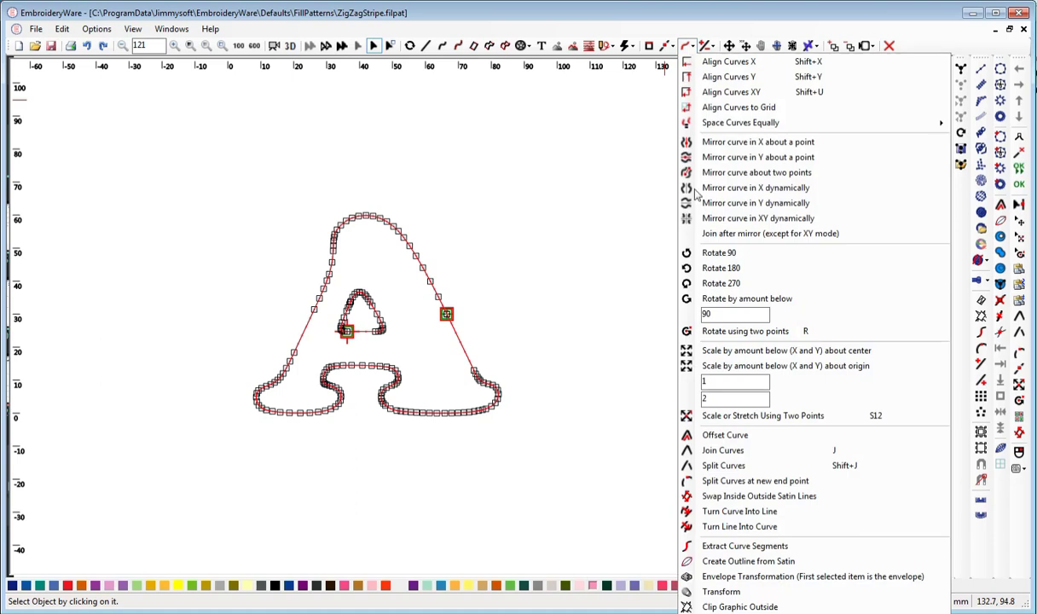
{"action": "left_click", "coordinate": [716, 352]}
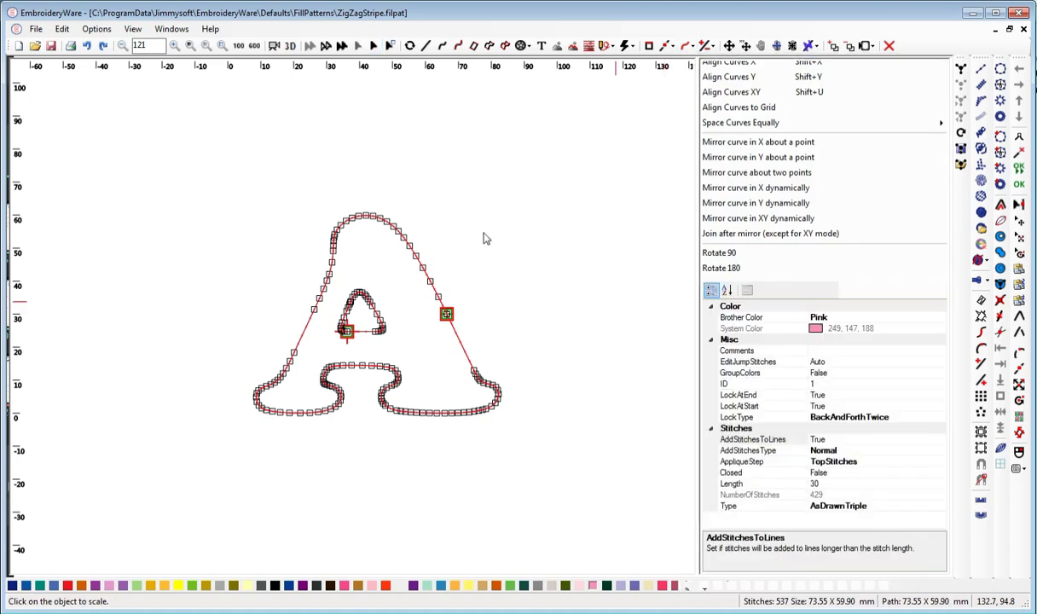
{"action": "left_click", "coordinate": [369, 220]}
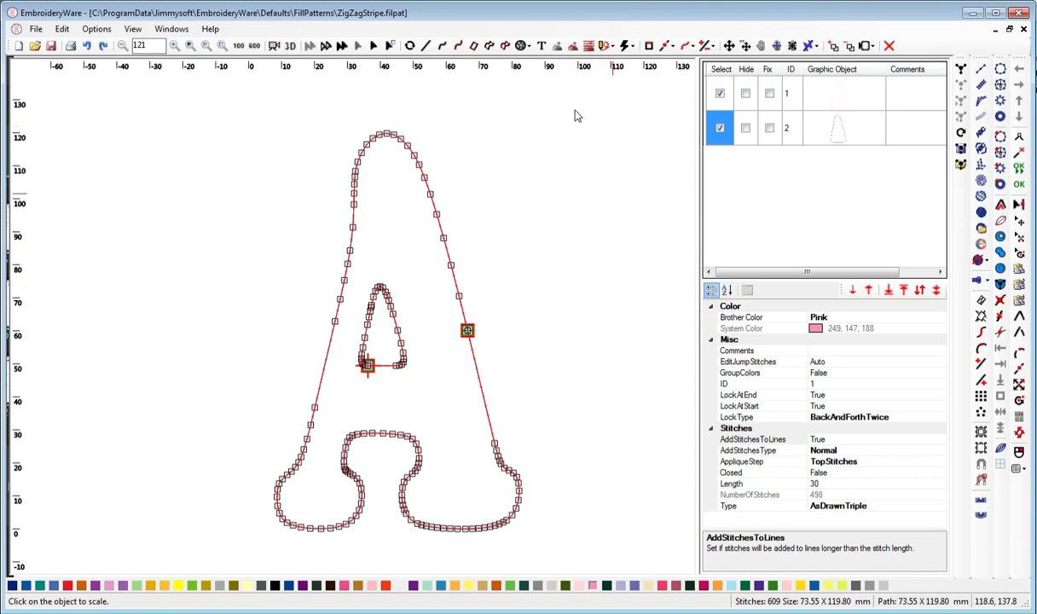
Delete the letter A outlines and draw a slanted straight line spanning about 137 by 80 mm.
{"action": "left_click", "coordinate": [889, 44]}
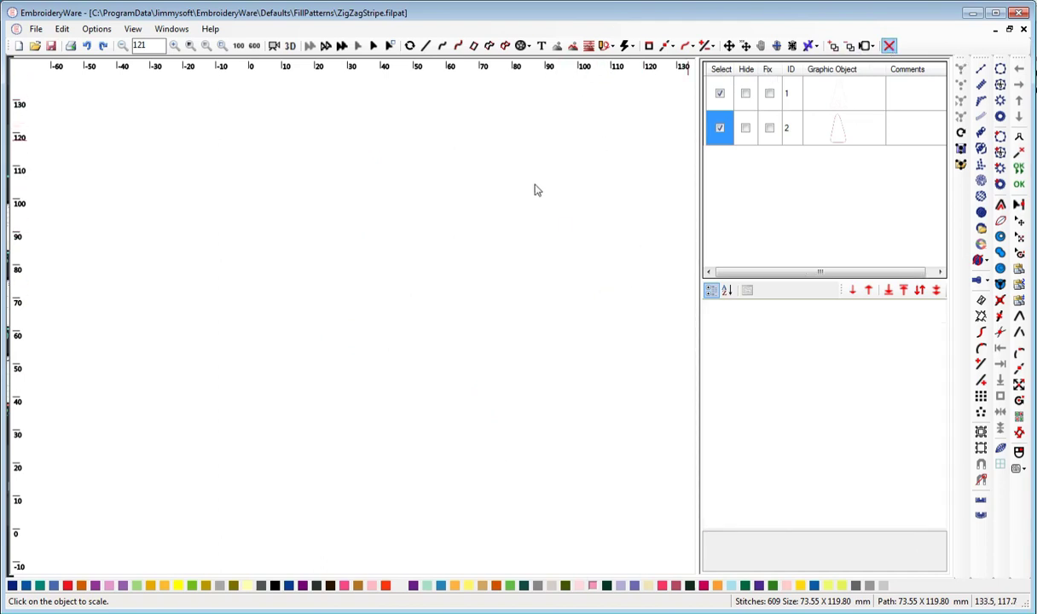
{"action": "left_click", "coordinate": [425, 46]}
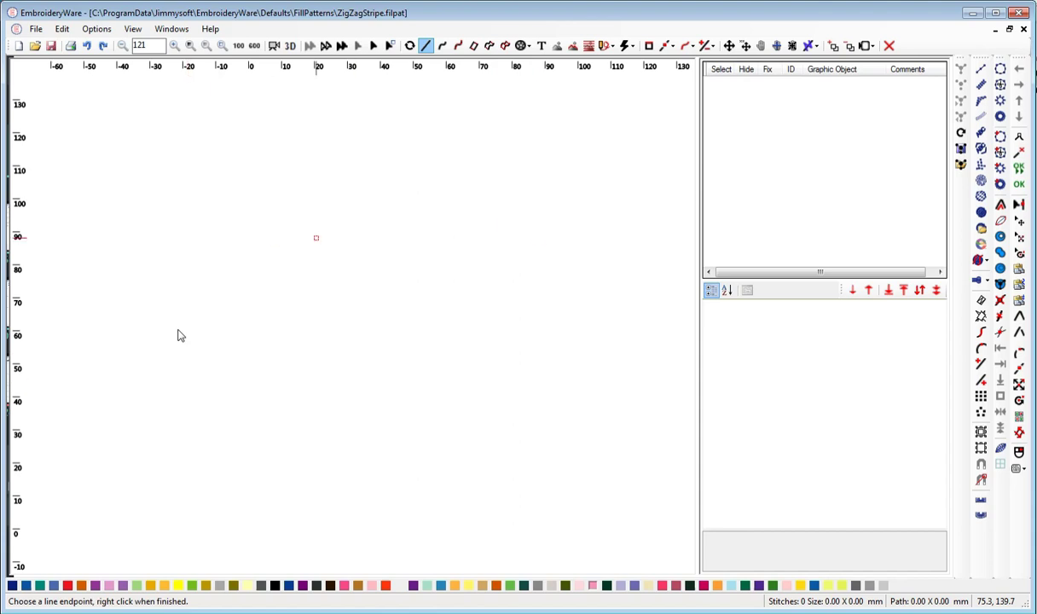
{"action": "left_click", "coordinate": [135, 400]}
{"action": "left_click", "coordinate": [586, 138]}
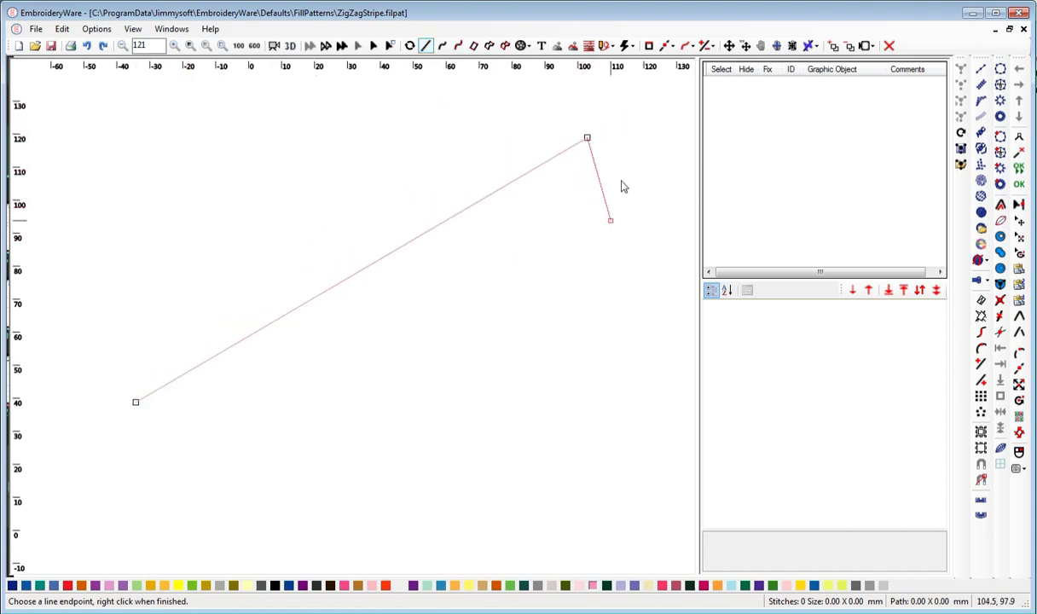
{"action": "right_click", "coordinate": [569, 154]}
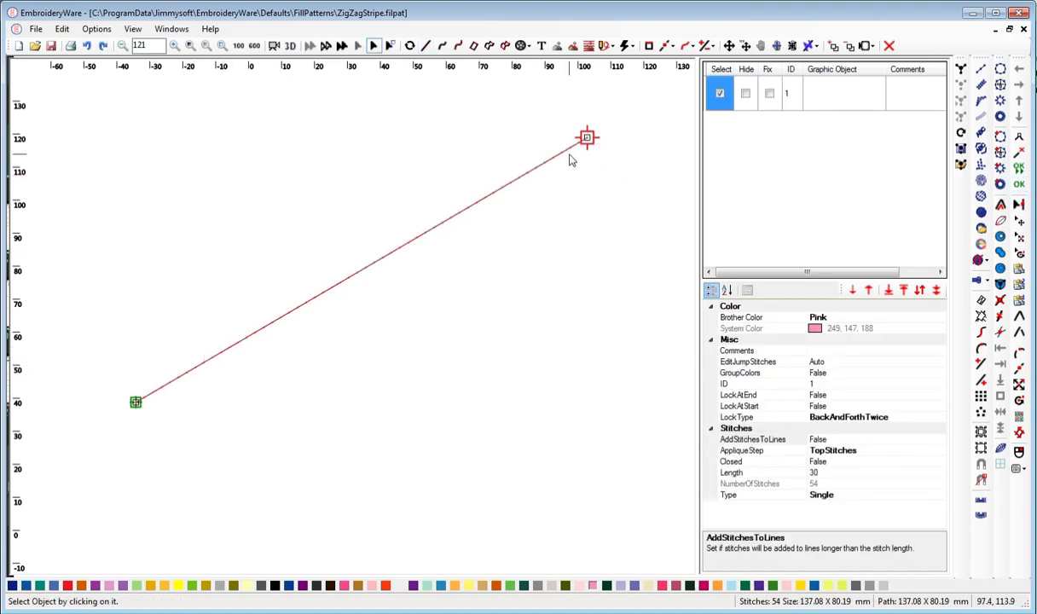
Add 9 equally spaced end points along the slanted line.
{"action": "left_click", "coordinate": [707, 46]}
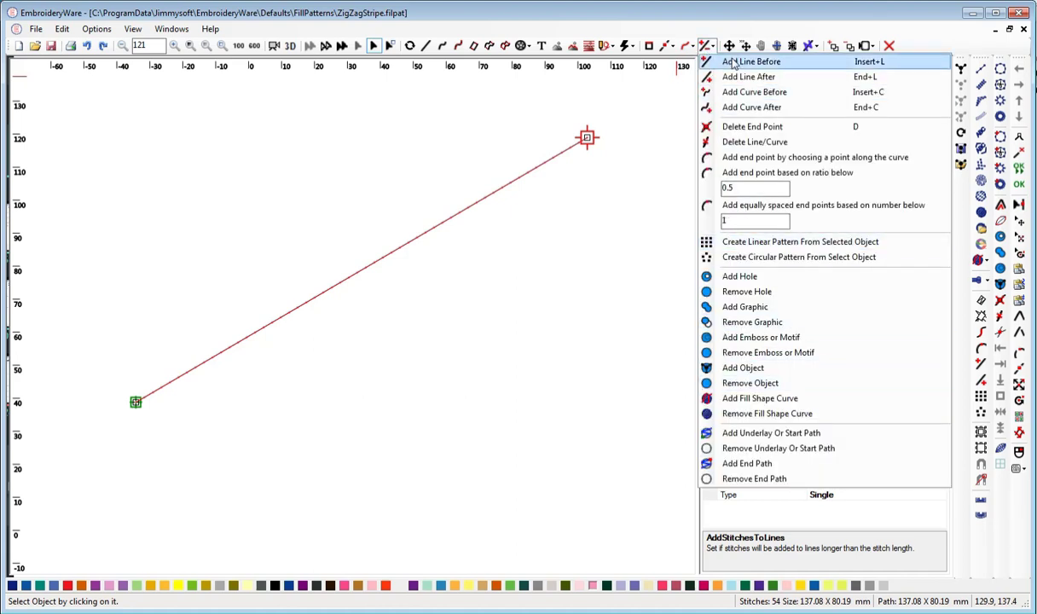
{"action": "left_click", "coordinate": [700, 50]}
{"action": "left_click", "coordinate": [688, 46]}
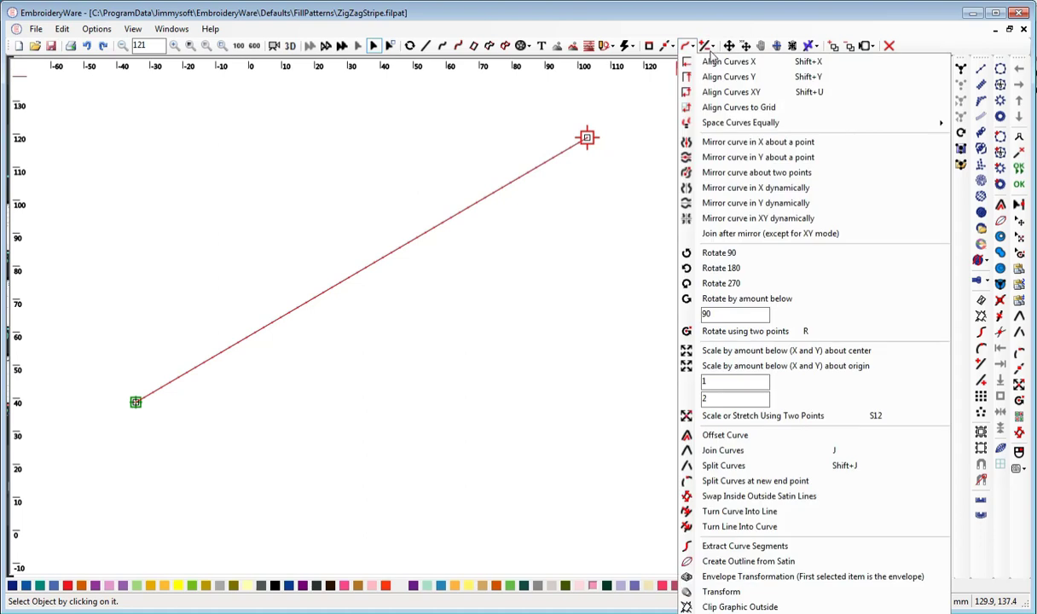
{"action": "left_click", "coordinate": [707, 47]}
{"action": "left_click", "coordinate": [707, 47]}
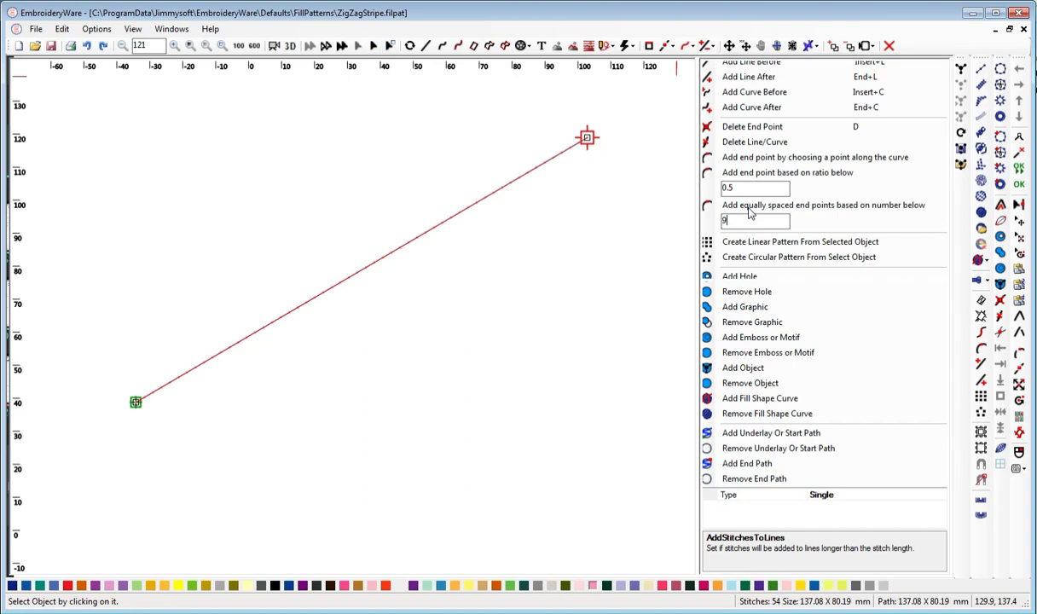
{"action": "left_click", "coordinate": [750, 61]}
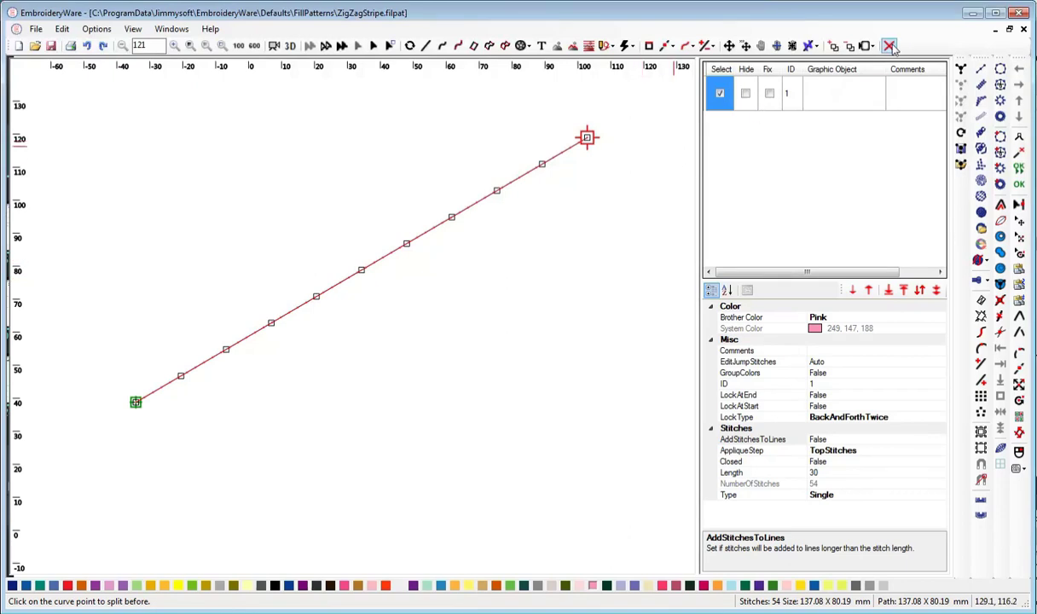
Delete the slanted line with its equally spaced end points and widen the drawing area.
{"action": "left_click", "coordinate": [849, 45]}
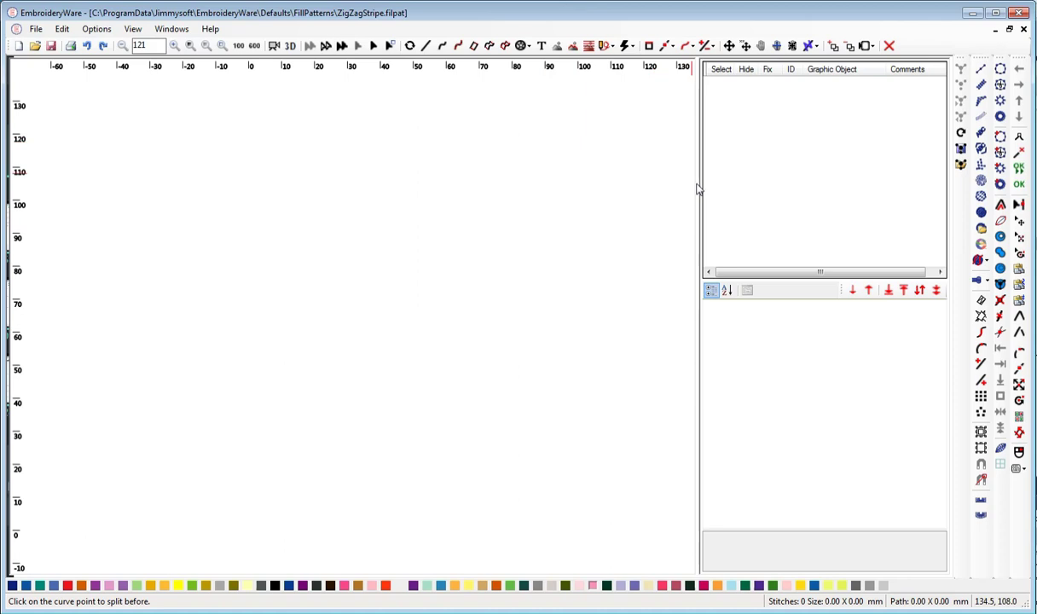
{"action": "left_click_drag", "start_coordinate": [696, 182], "coordinate": [754, 195]}
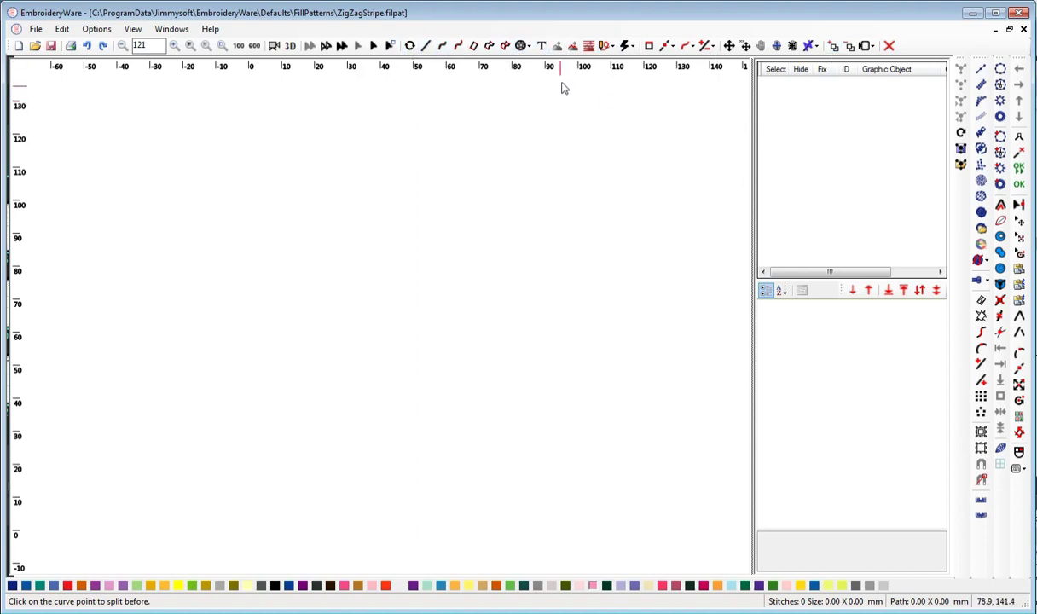
{"action": "left_click", "coordinate": [631, 46]}
{"action": "left_click", "coordinate": [626, 45]}
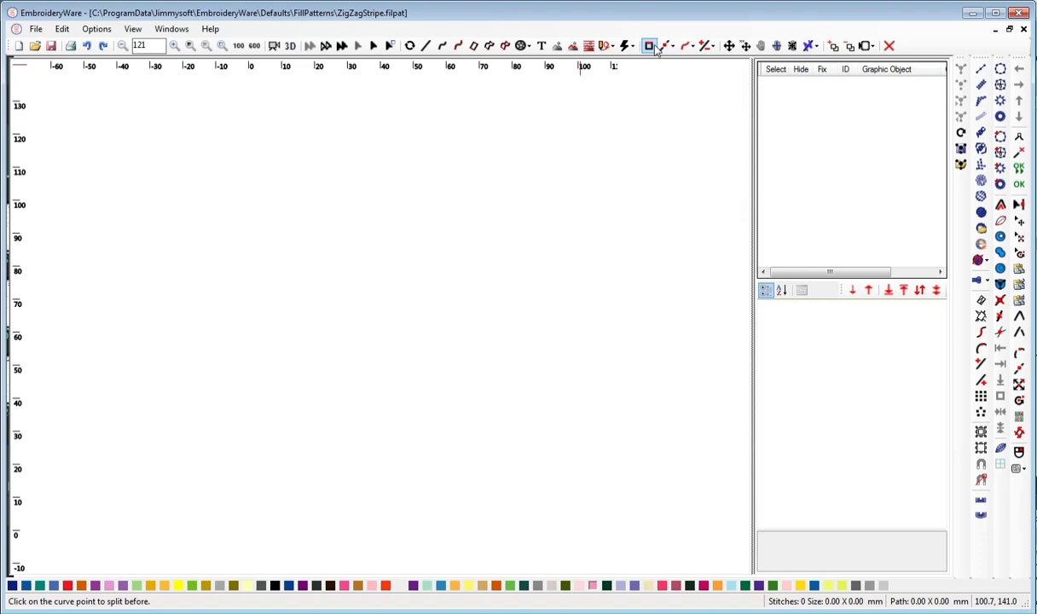
{"action": "left_click", "coordinate": [666, 45]}
{"action": "left_click", "coordinate": [666, 45]}
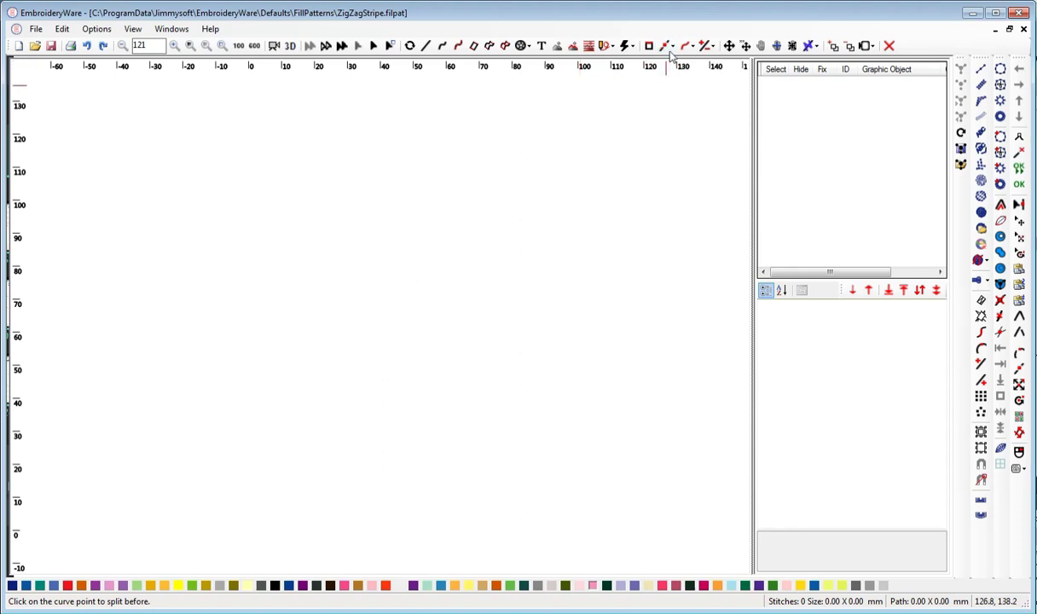
{"action": "left_click", "coordinate": [671, 48]}
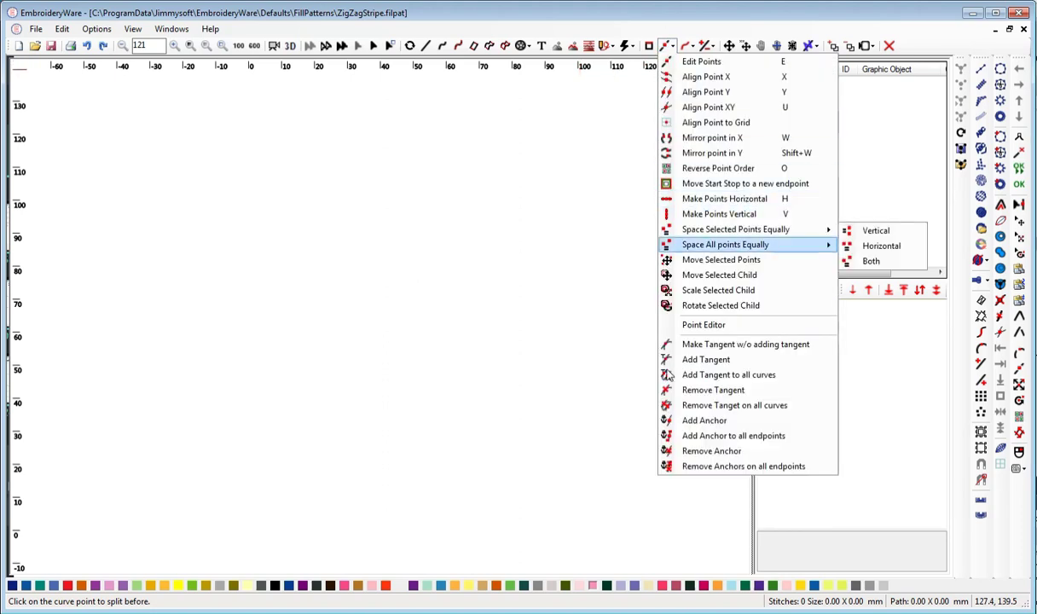
{"action": "left_click", "coordinate": [671, 45]}
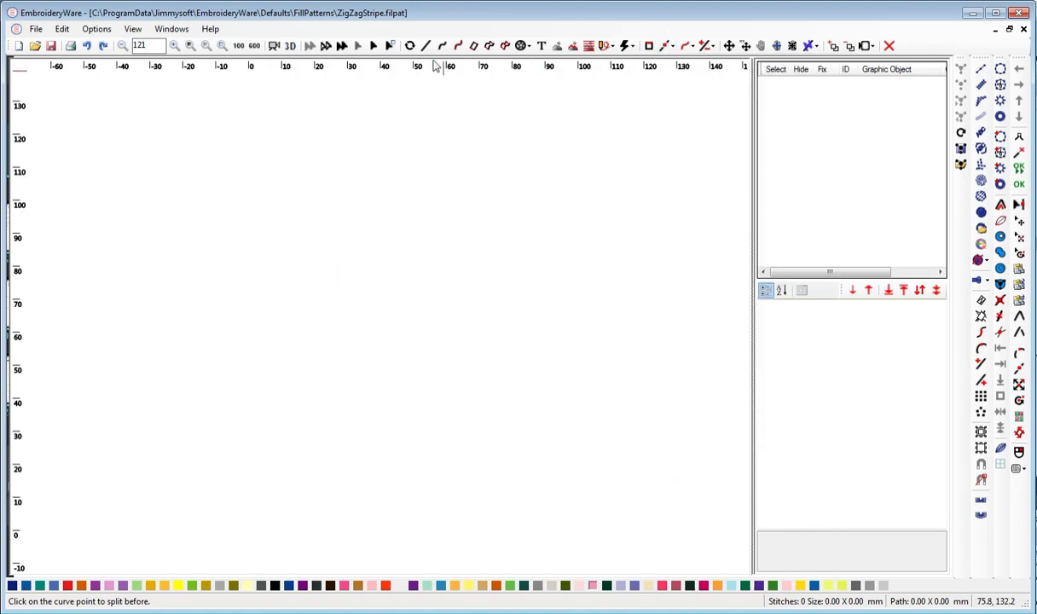
Draw an open polyline of three straight segments spanning about 90 by 55 mm.
{"action": "left_click", "coordinate": [426, 46]}
{"action": "left_click", "coordinate": [500, 156]}
{"action": "left_click", "coordinate": [564, 197]}
{"action": "left_click", "coordinate": [569, 320]}
{"action": "left_click", "coordinate": [578, 387]}
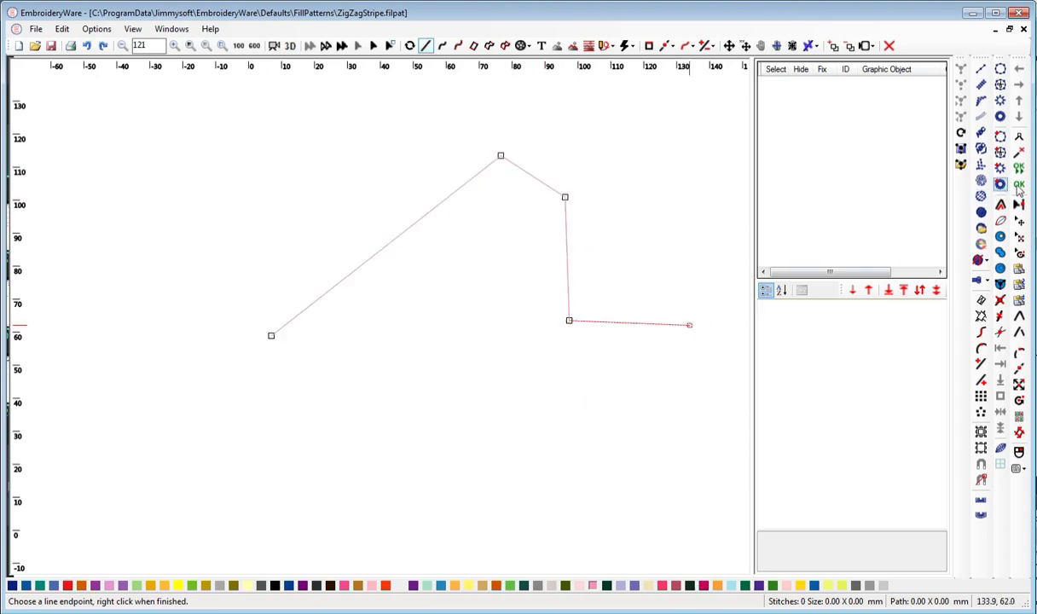
{"action": "right_click", "coordinate": [966, 175]}
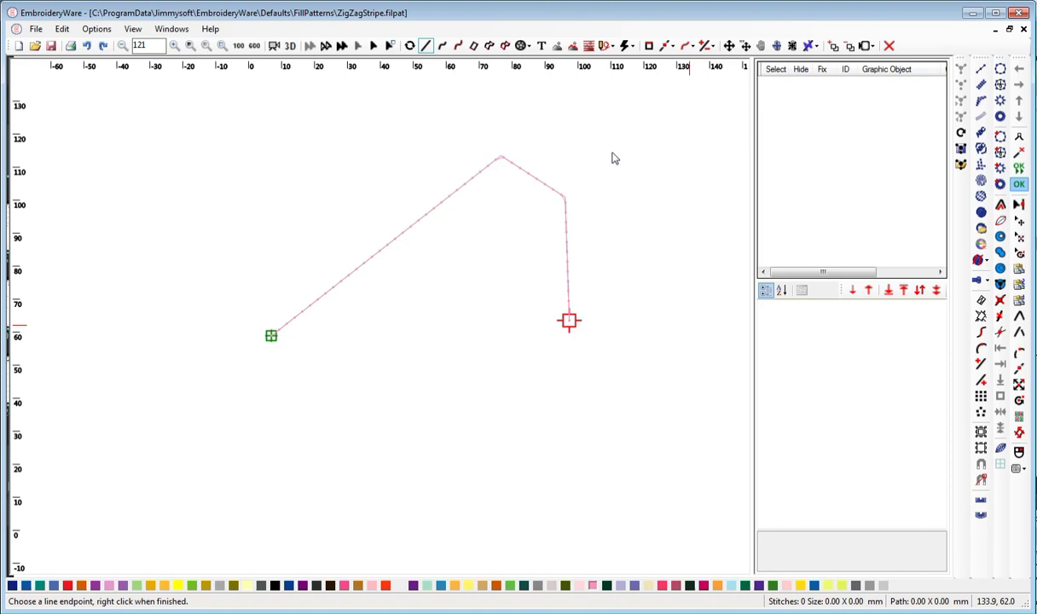
Mirror the polyline dynamically in Y to place a copy below it, and delete the mirrored copy.
{"action": "left_click", "coordinate": [509, 166]}
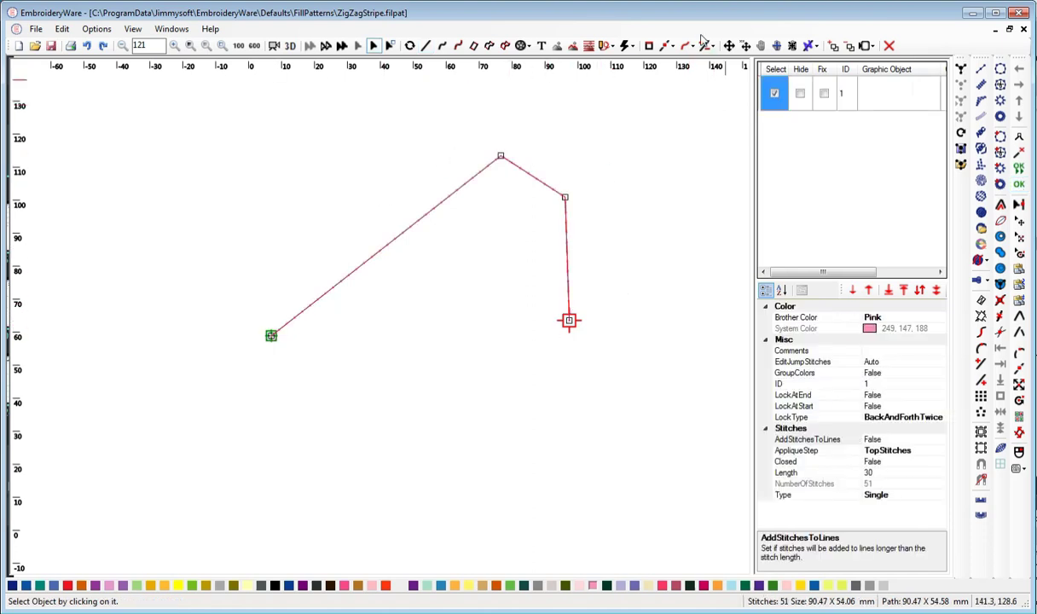
{"action": "left_click", "coordinate": [692, 45]}
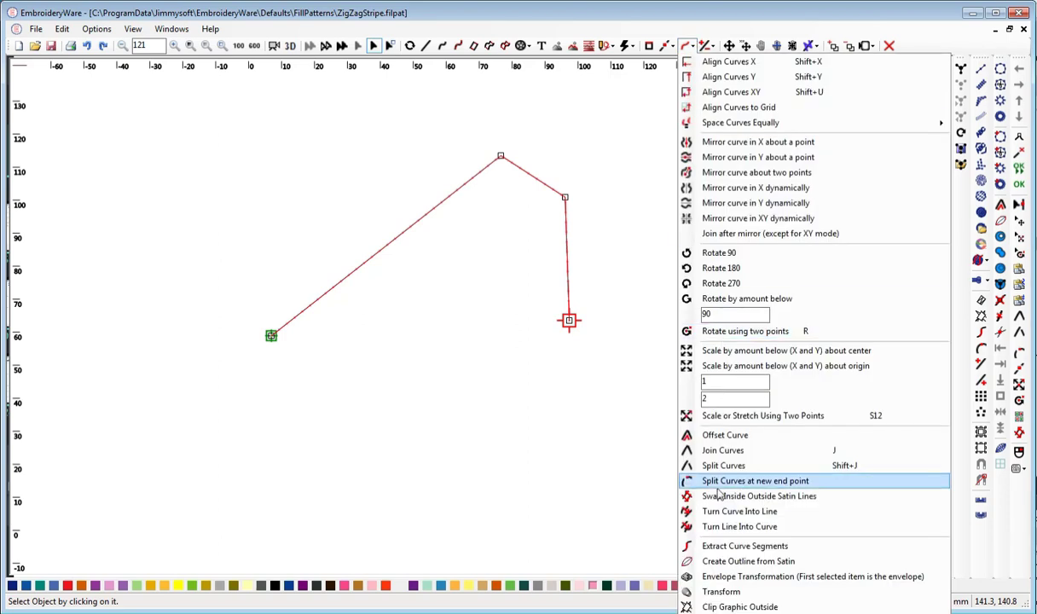
{"action": "left_click", "coordinate": [733, 203]}
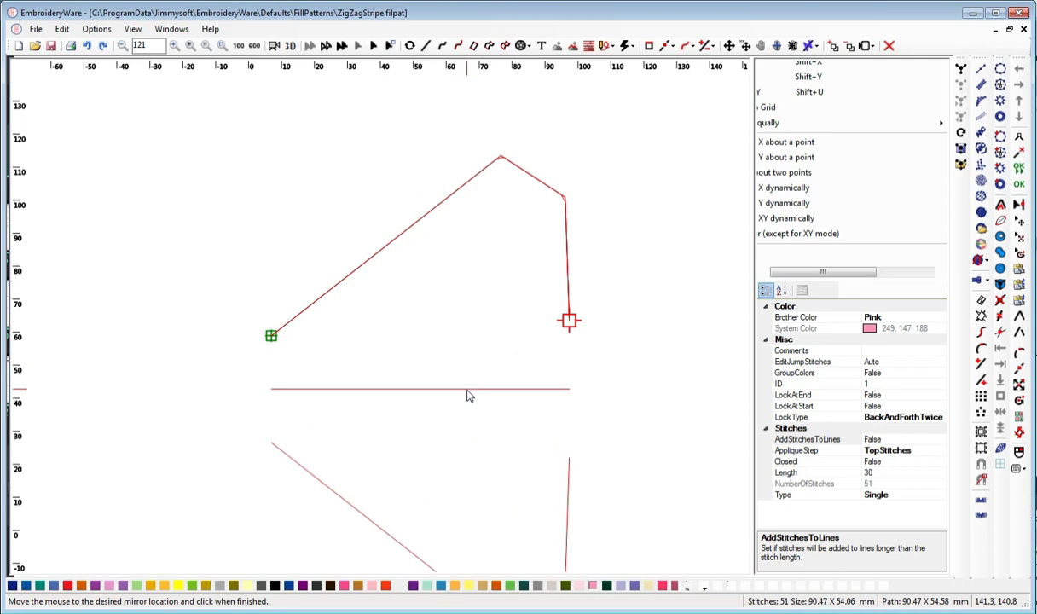
{"action": "left_click", "coordinate": [568, 321]}
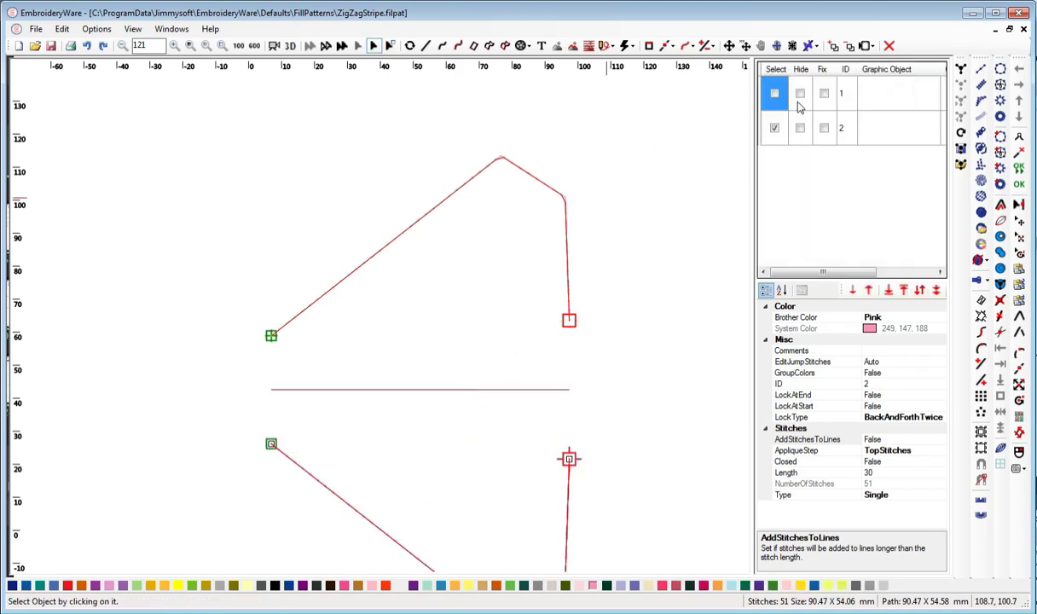
{"action": "left_click", "coordinate": [889, 47]}
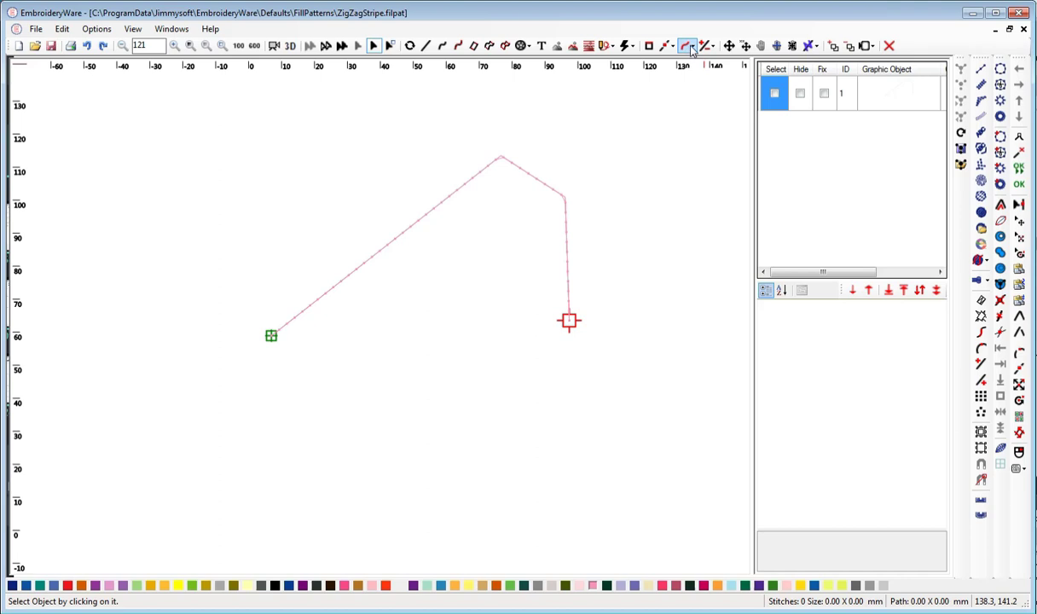
Examine the available commands for editing points, transforming curves, and adding or removing lines, end points, holes and objects.
{"action": "left_click", "coordinate": [692, 46]}
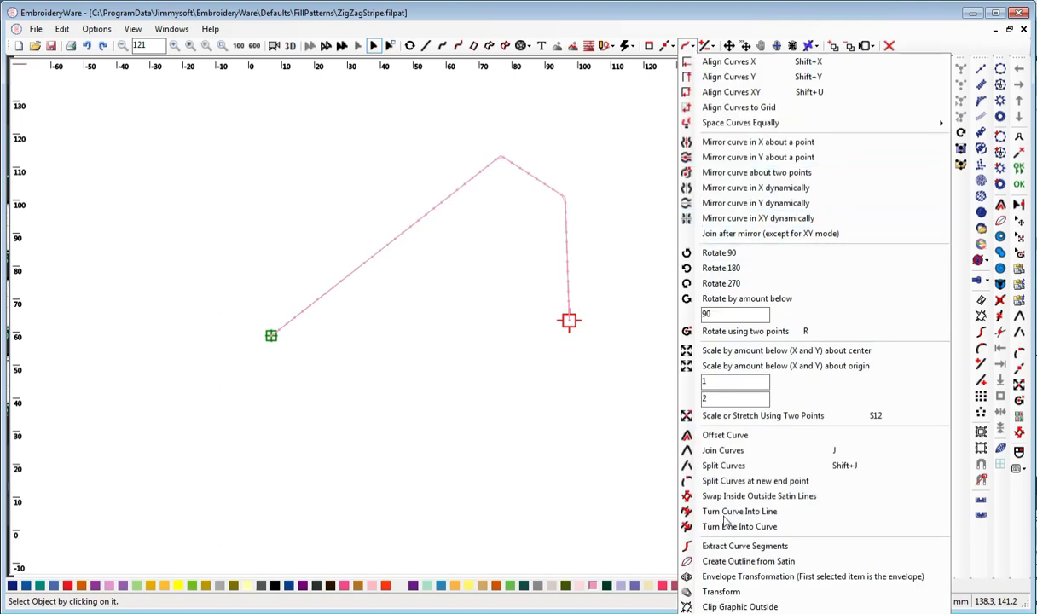
{"action": "left_click", "coordinate": [707, 47]}
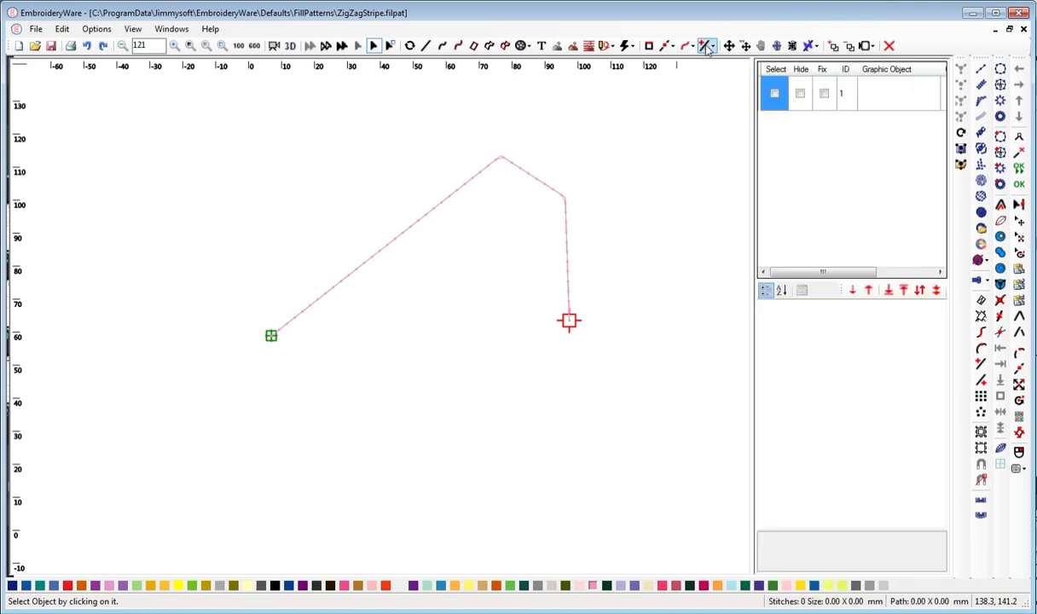
{"action": "left_click", "coordinate": [693, 46]}
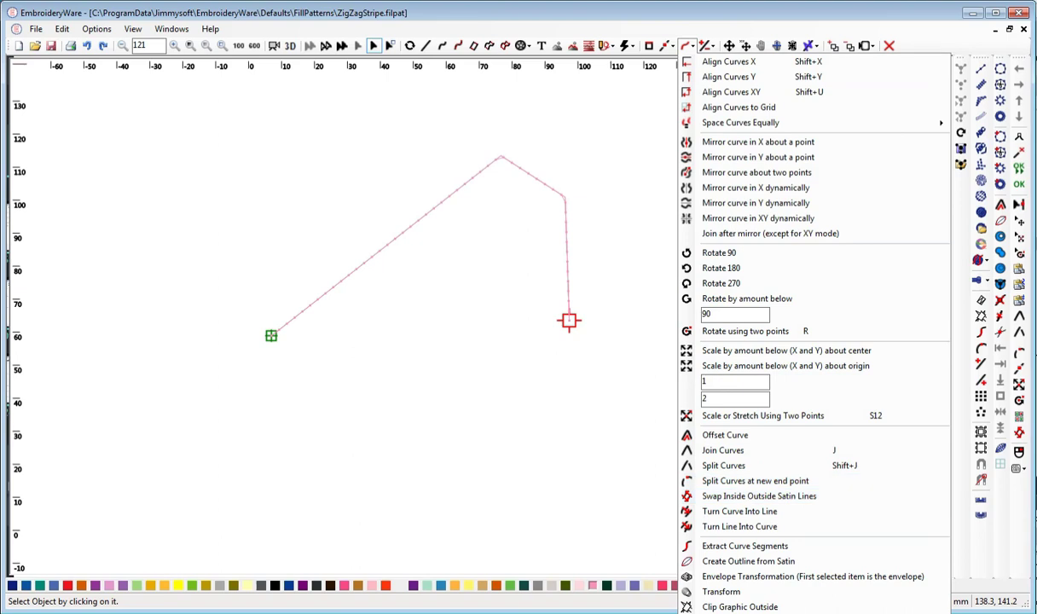
{"action": "left_click", "coordinate": [626, 26]}
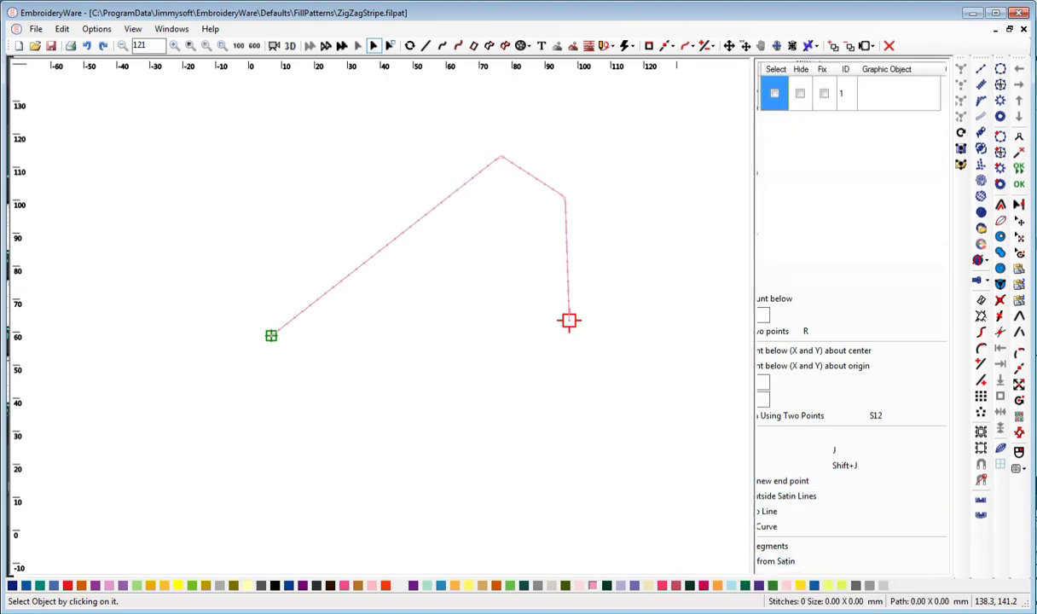
{"action": "left_click", "coordinate": [673, 48]}
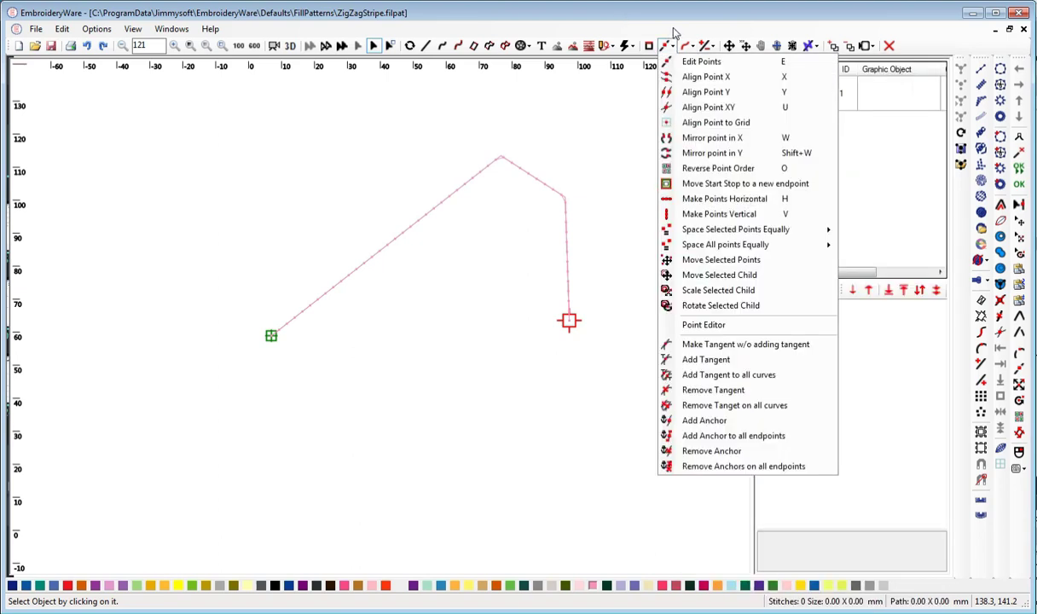
{"action": "left_click", "coordinate": [673, 47]}
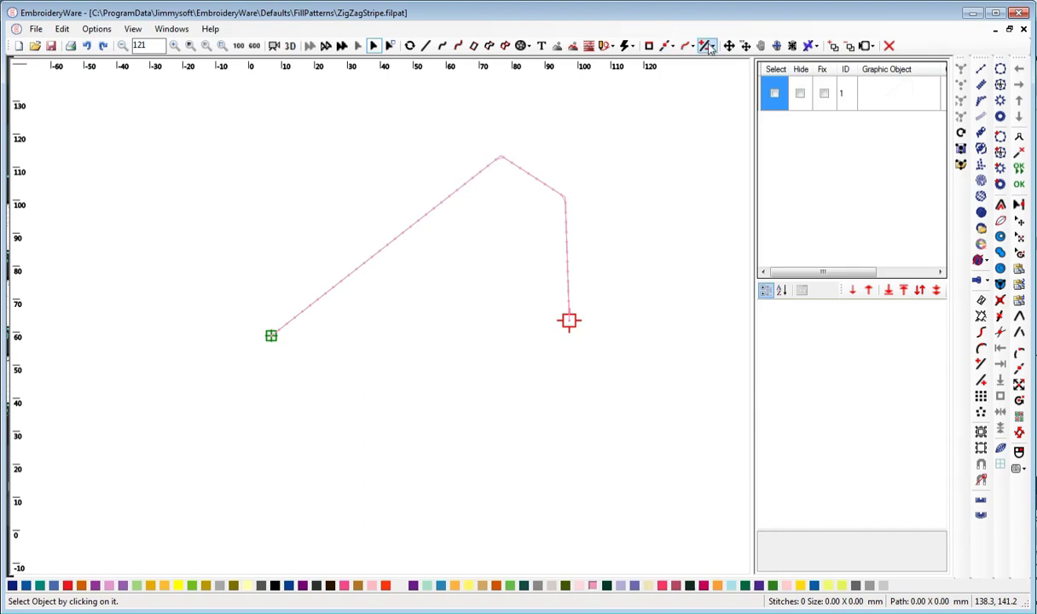
{"action": "left_click", "coordinate": [710, 47]}
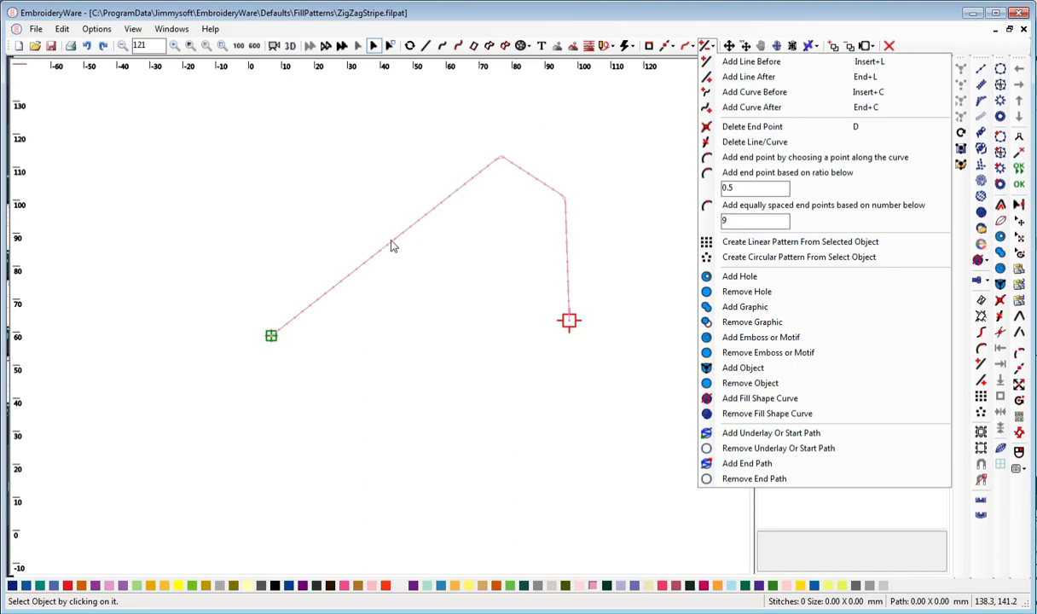
{"action": "left_click", "coordinate": [716, 110]}
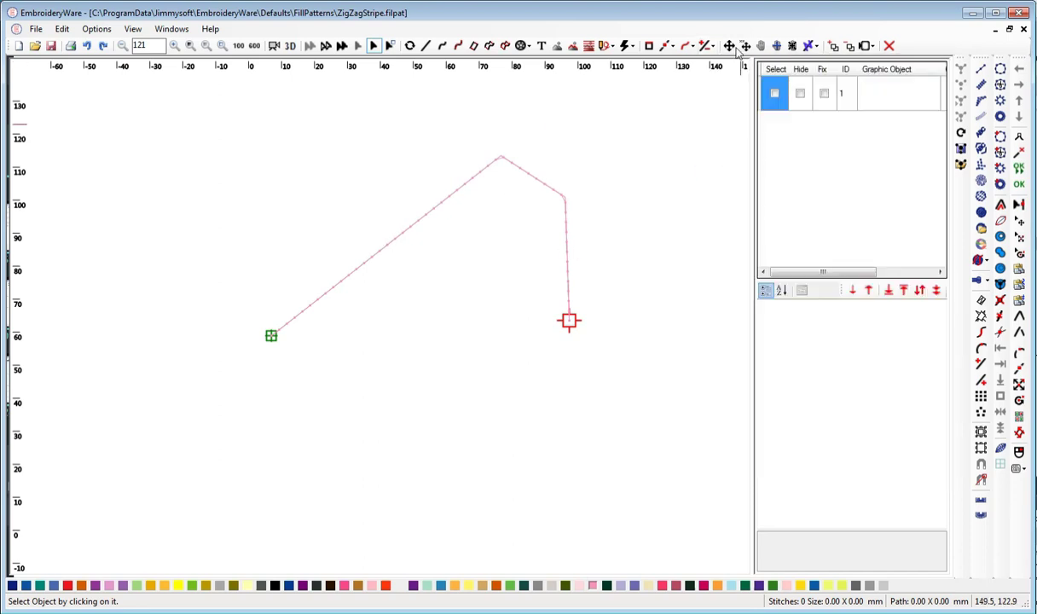
{"action": "left_click", "coordinate": [706, 45]}
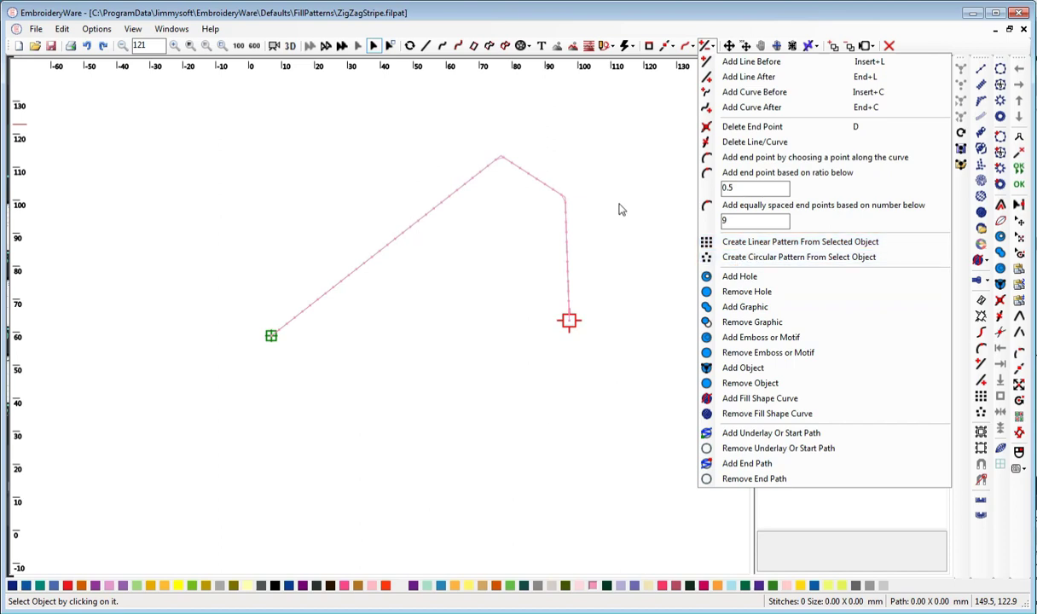
{"action": "left_click", "coordinate": [706, 368]}
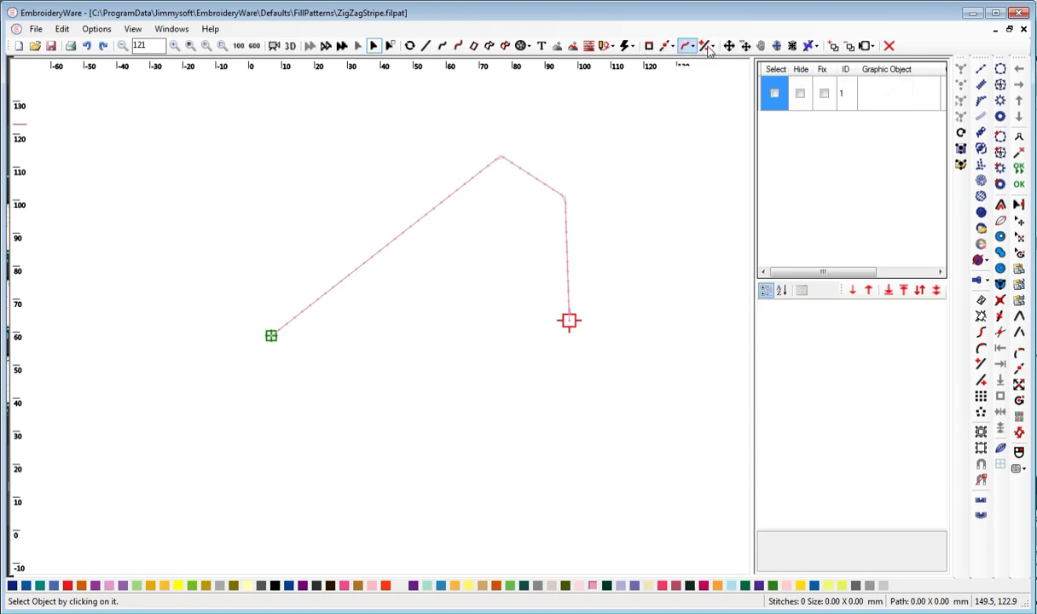
{"action": "left_click", "coordinate": [712, 50]}
{"action": "left_click", "coordinate": [648, 48]}
{"action": "left_click", "coordinate": [673, 49]}
{"action": "left_click", "coordinate": [687, 47]}
{"action": "left_click", "coordinate": [687, 48]}
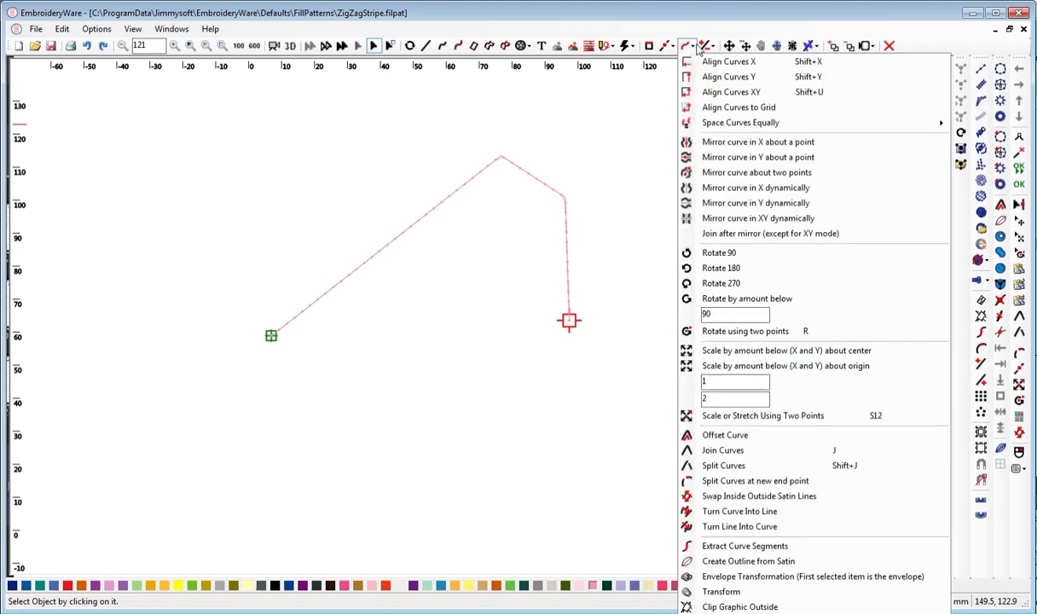
{"action": "left_click", "coordinate": [688, 48]}
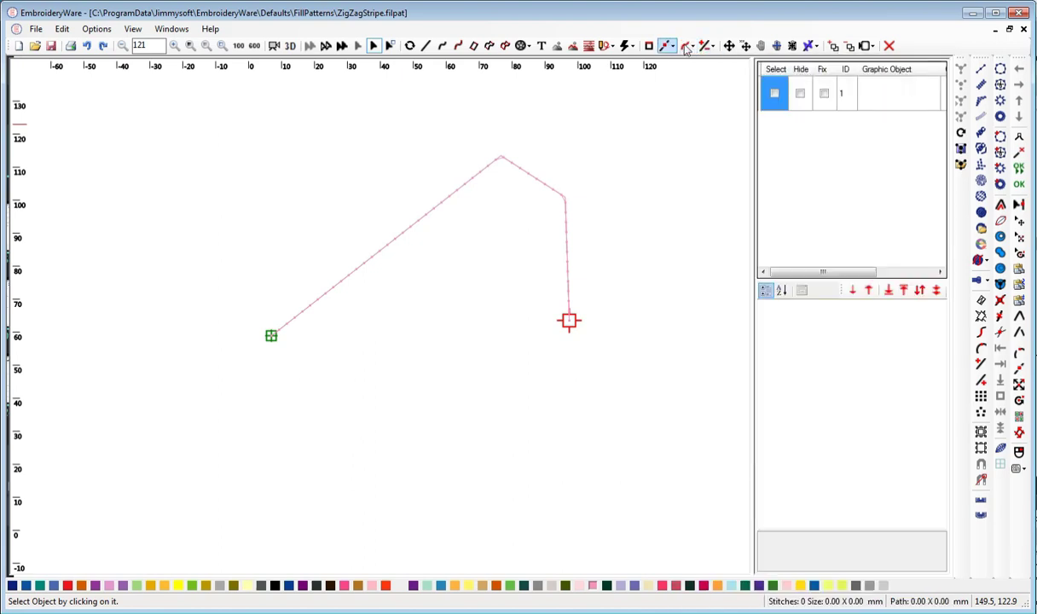
{"action": "left_click", "coordinate": [707, 48]}
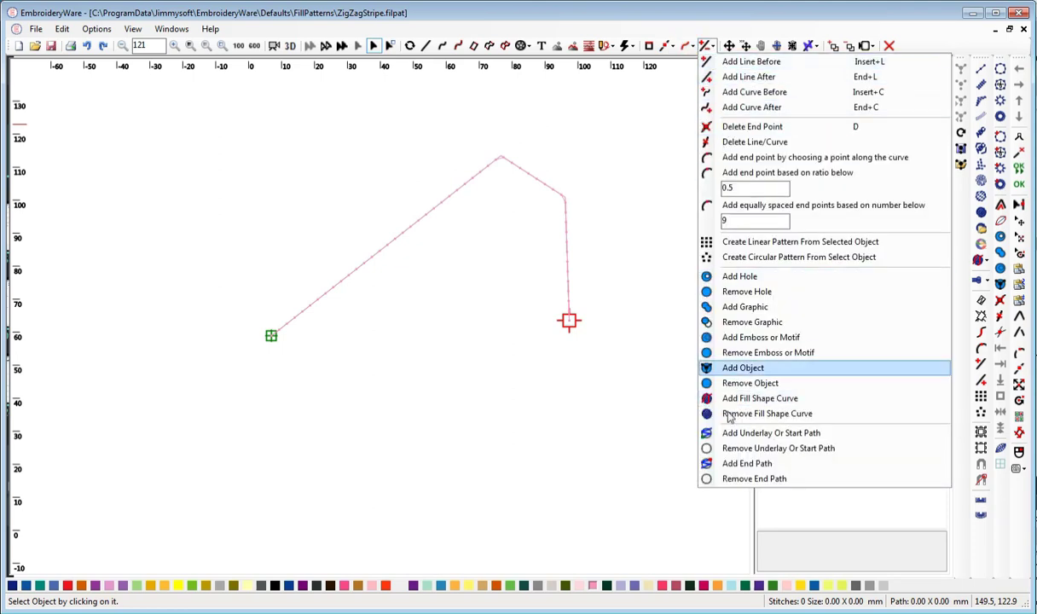
{"action": "left_click", "coordinate": [619, 203]}
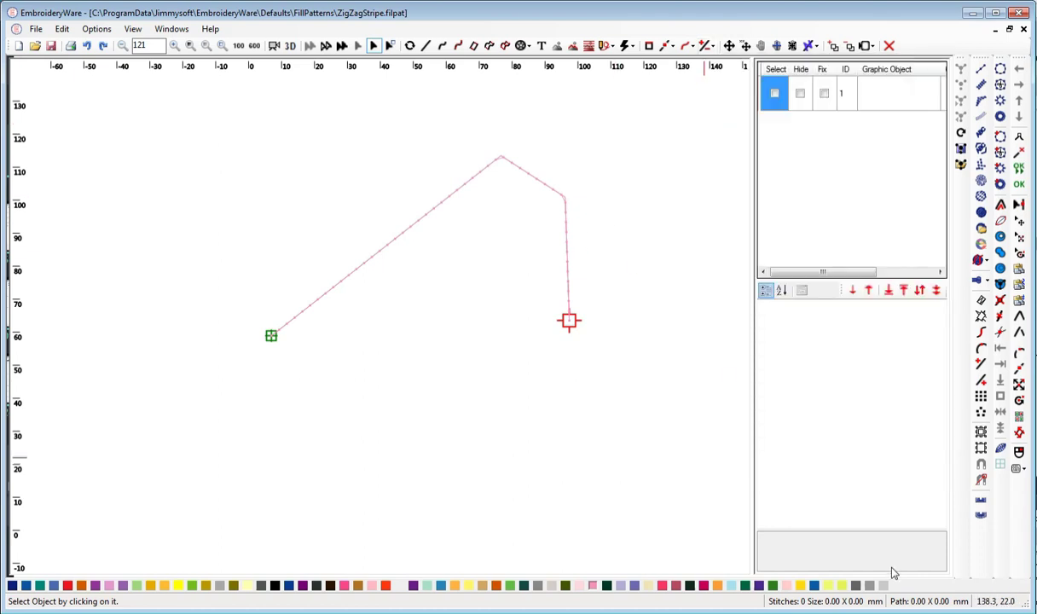